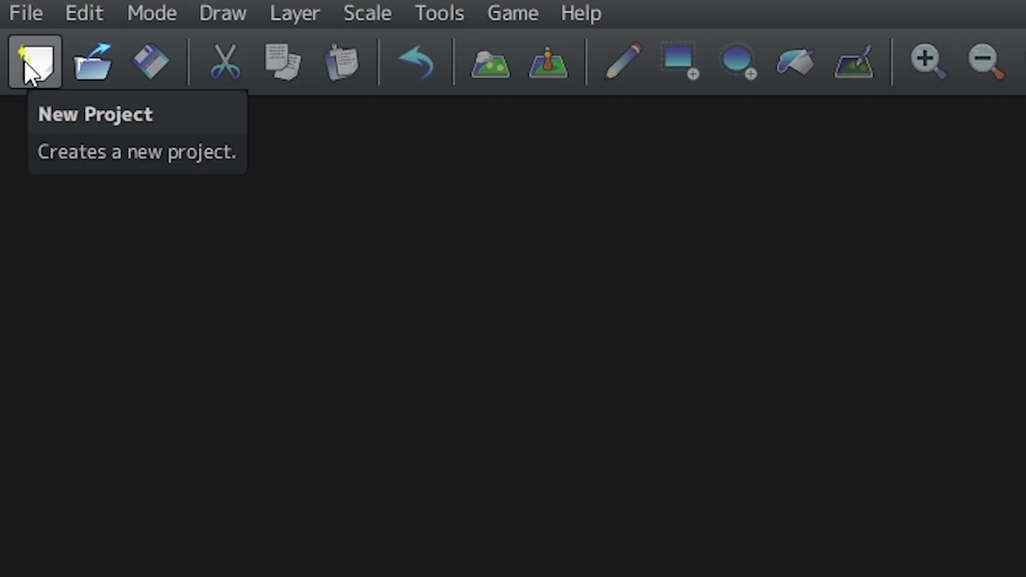
Step: Create a new project named Tutorial with the game title Tutorial
{"action": "left_click", "coordinate": [24, 62]}
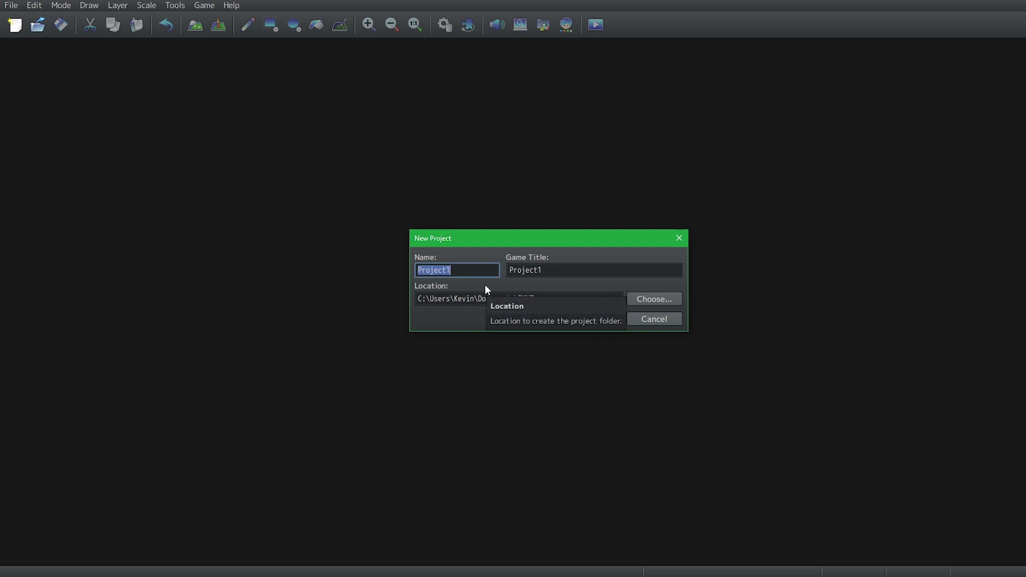
{"action": "type", "text": "TUtorial"}
{"action": "left_click", "coordinate": [605, 270]}
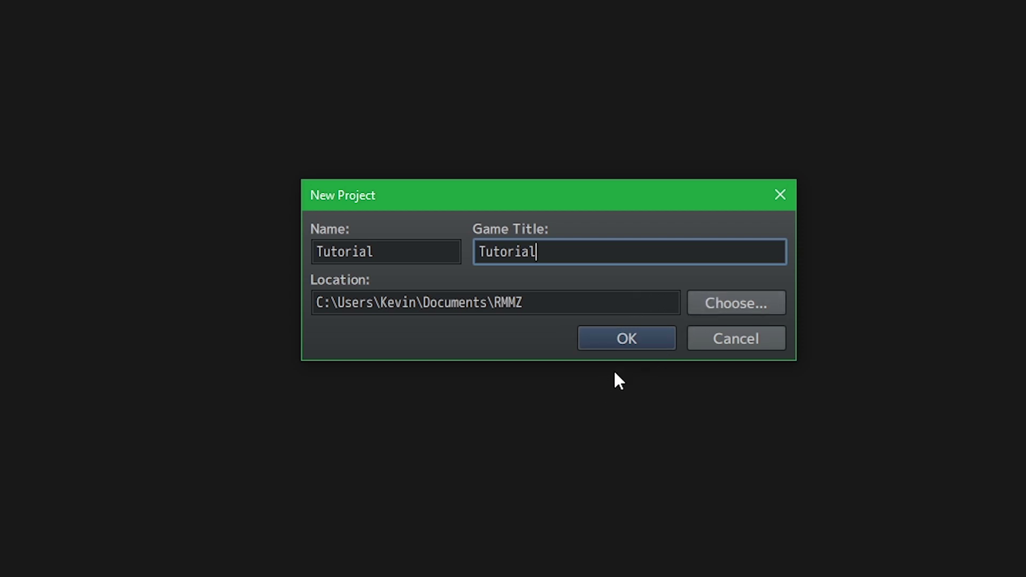
{"action": "left_click", "coordinate": [631, 343]}
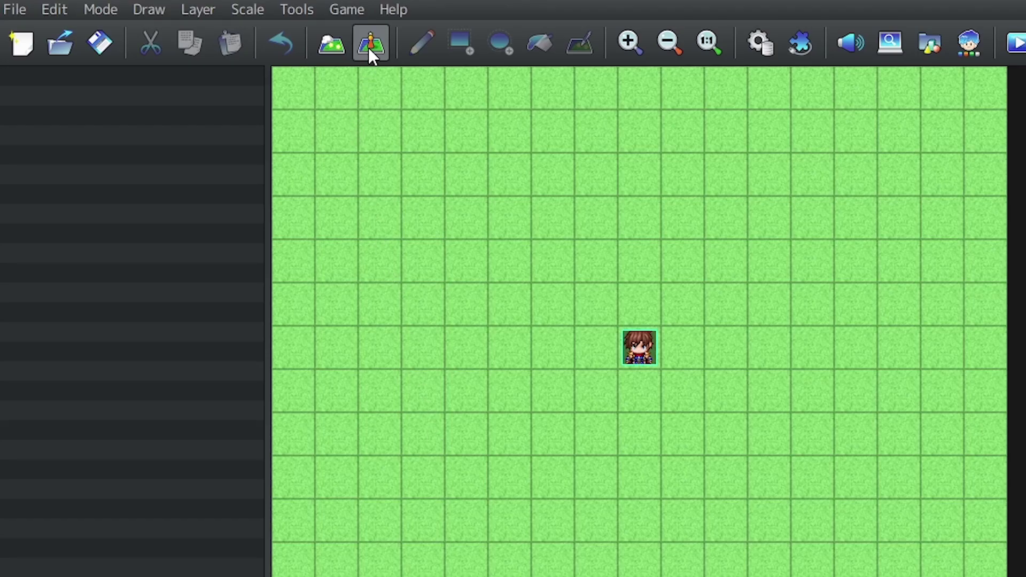
Step: Switch to Map mode and bring up MAP001's properties from the map tree
{"action": "left_click", "coordinate": [337, 52]}
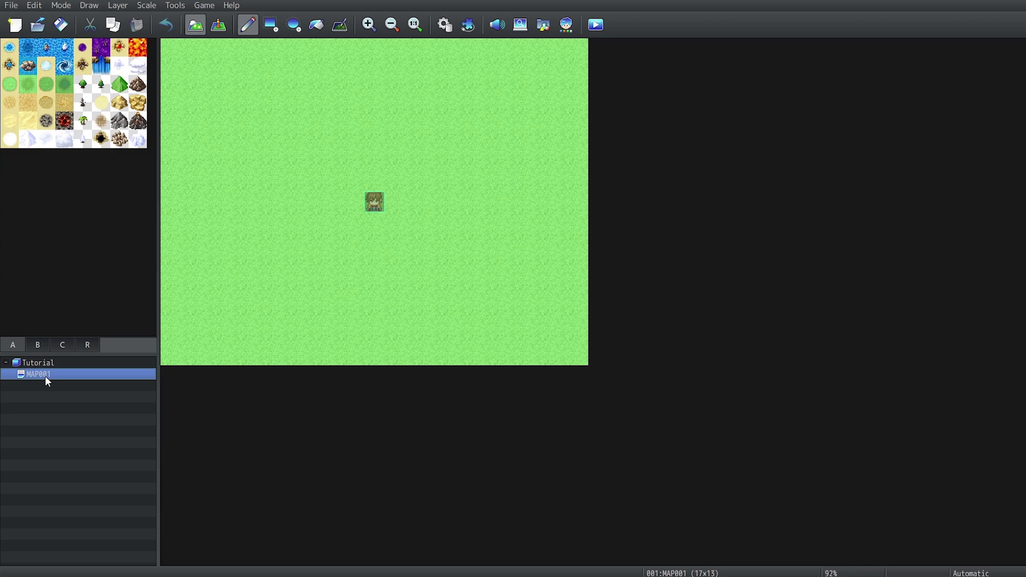
{"action": "right_click", "coordinate": [46, 377]}
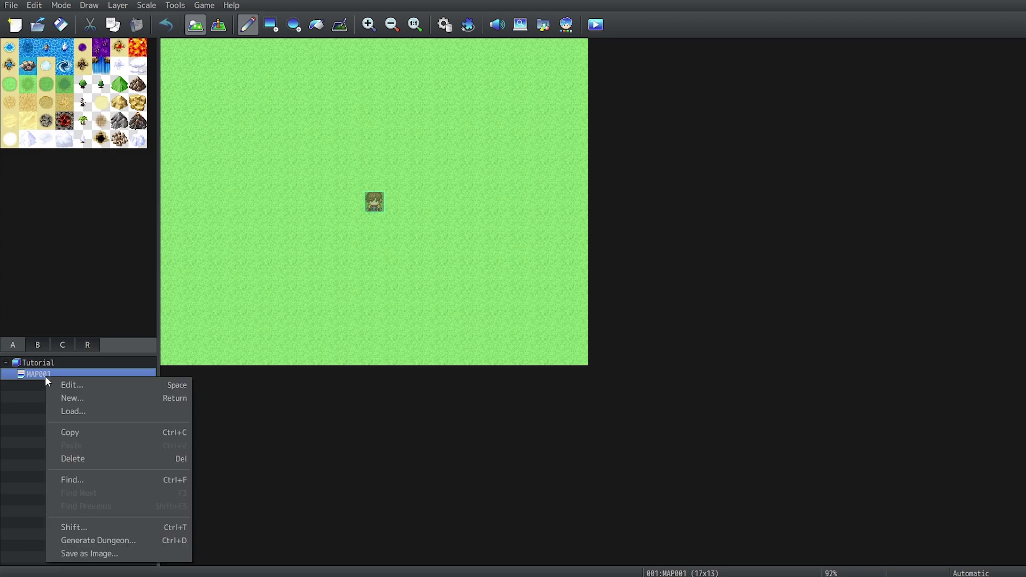
{"action": "left_click", "coordinate": [69, 386]}
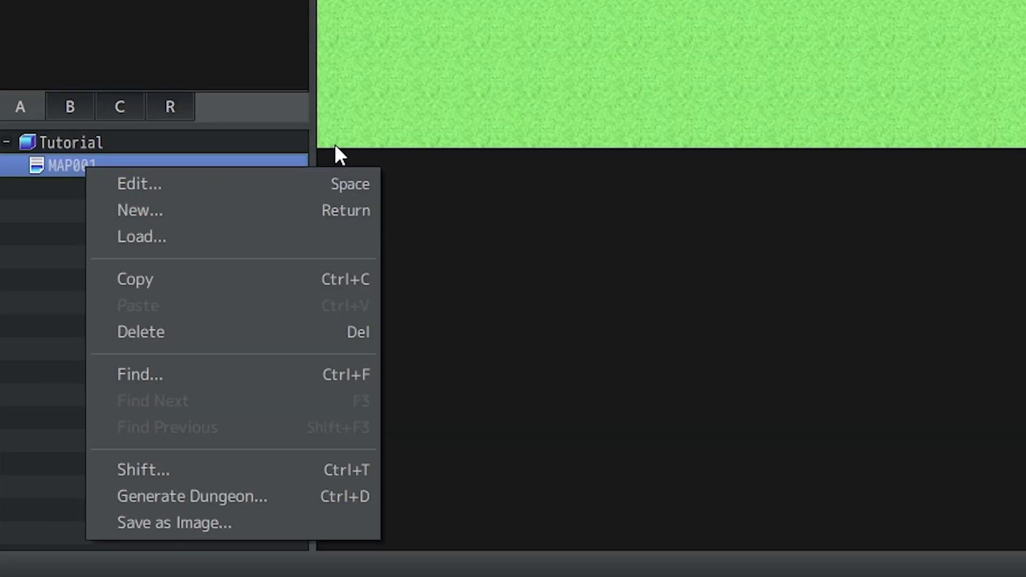
Step: Change MAP001's tileset to 0003 Inside
{"action": "key", "text": "space"}
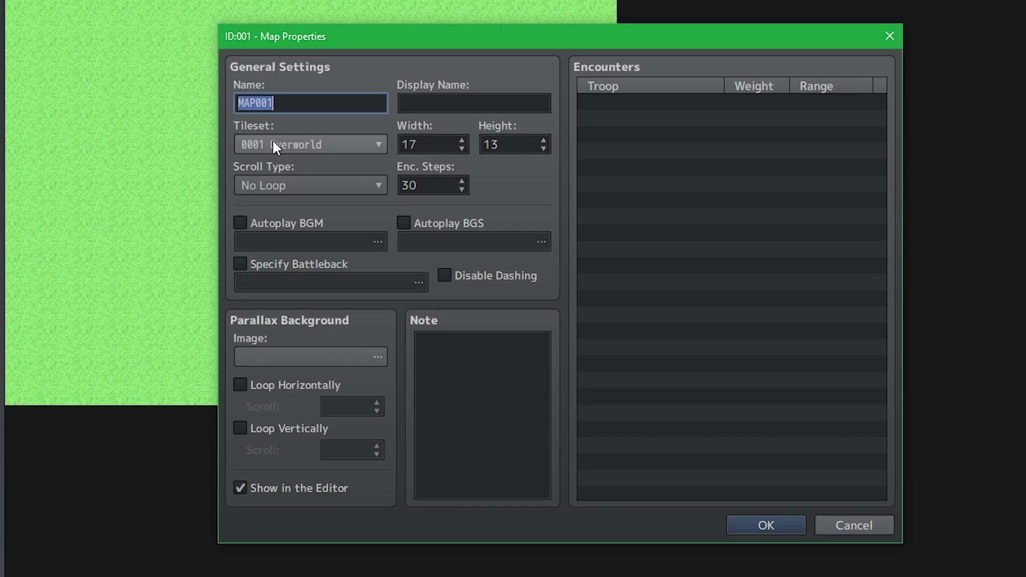
{"action": "left_click", "coordinate": [347, 182]}
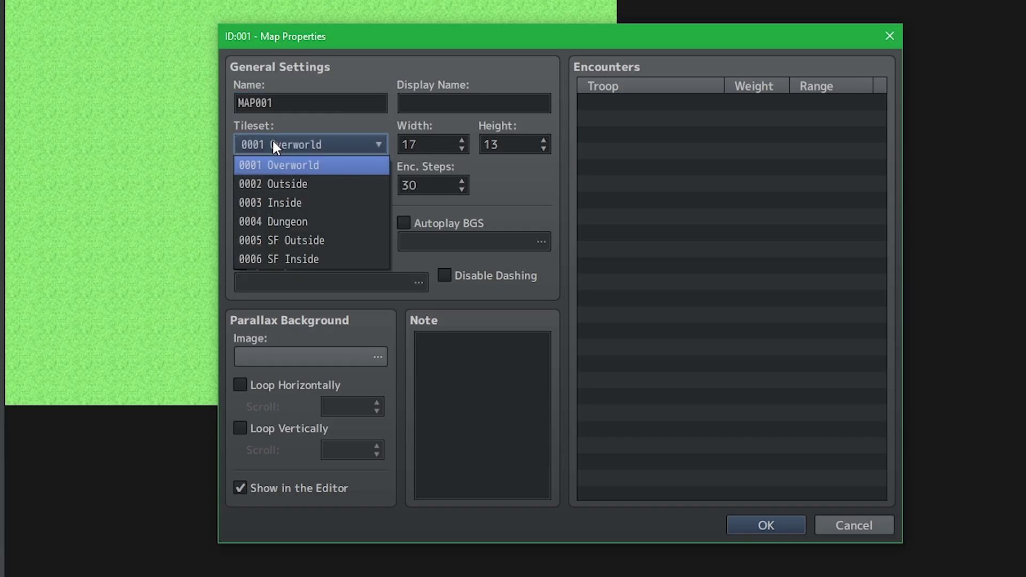
{"action": "left_click", "coordinate": [292, 202]}
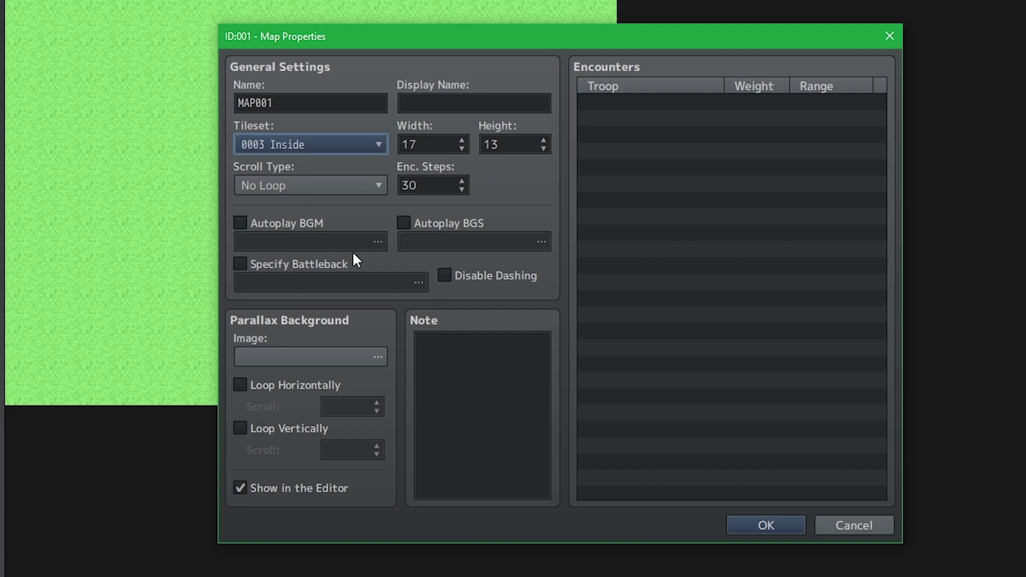
{"action": "left_click", "coordinate": [736, 525]}
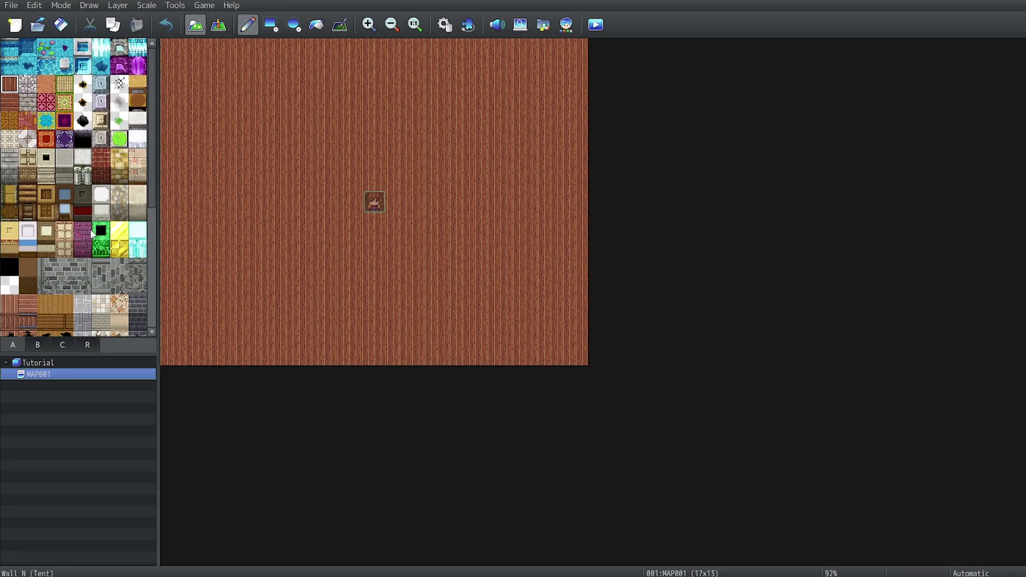
Step: Rename the map to MainFloor in Map Properties
{"action": "double_click", "coordinate": [41, 372]}
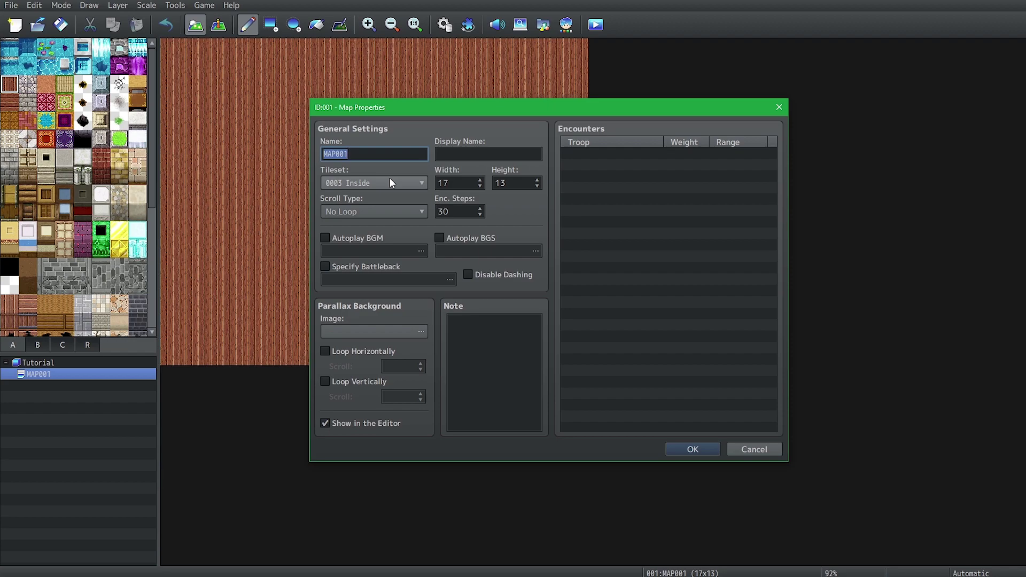
{"action": "type", "text": "MainFloor"}
{"action": "left_click", "coordinate": [468, 156]}
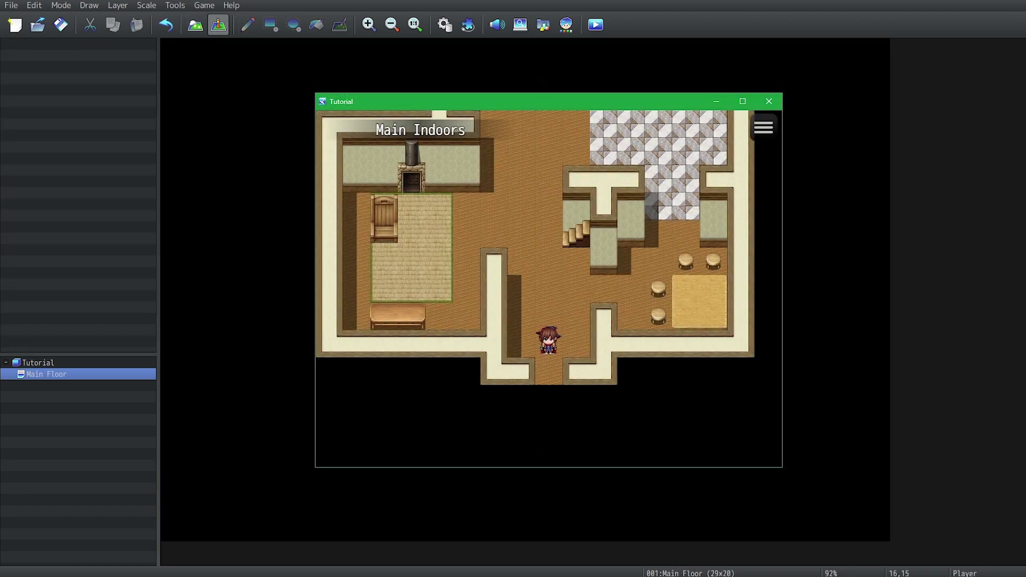
{"action": "key", "text": "Up"}
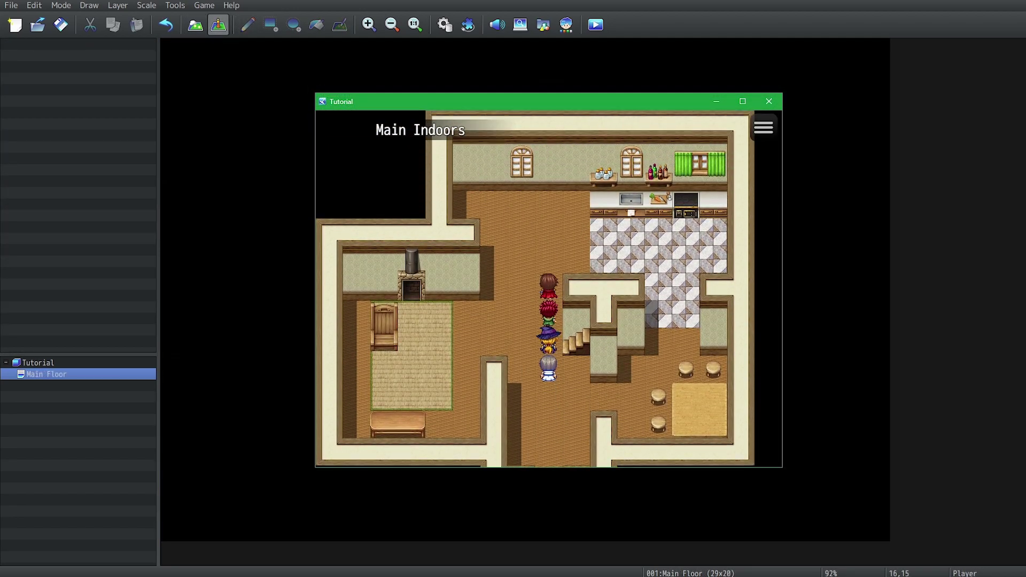
{"action": "key", "text": "Up"}
{"action": "key", "text": "Right"}
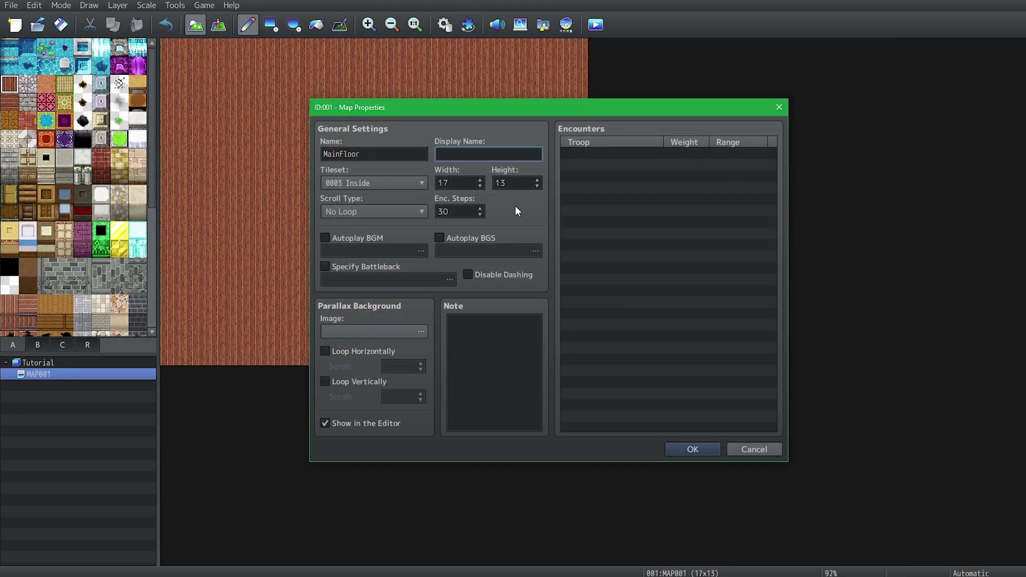
Step: Resize the MainFloor map to 29 tiles wide by 18 tiles high
{"action": "left_click", "coordinate": [479, 180]}
{"action": "left_click", "coordinate": [480, 180]}
{"action": "left_click", "coordinate": [480, 179]}
{"action": "left_click", "coordinate": [480, 179]}
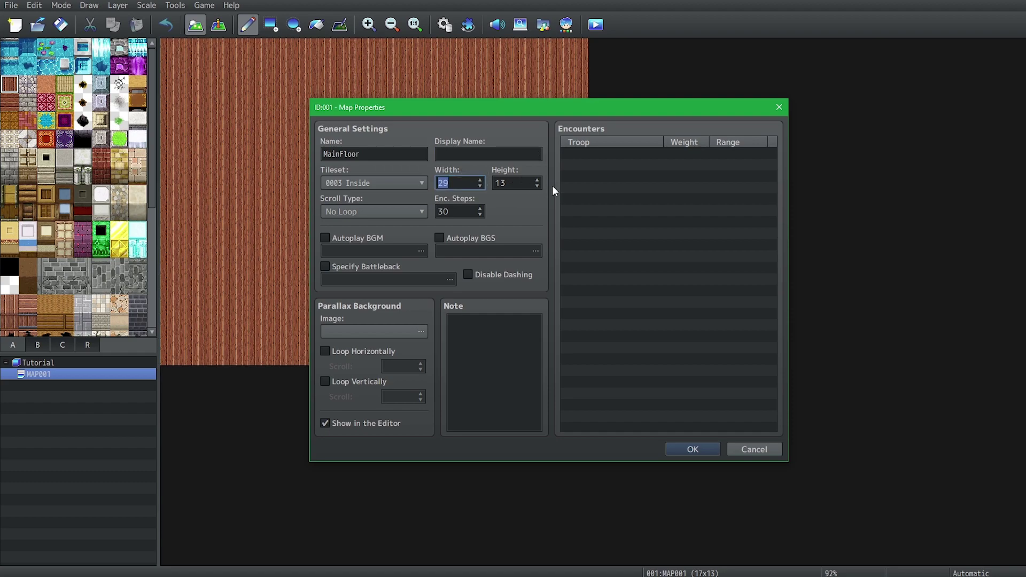
{"action": "left_click", "coordinate": [537, 178]}
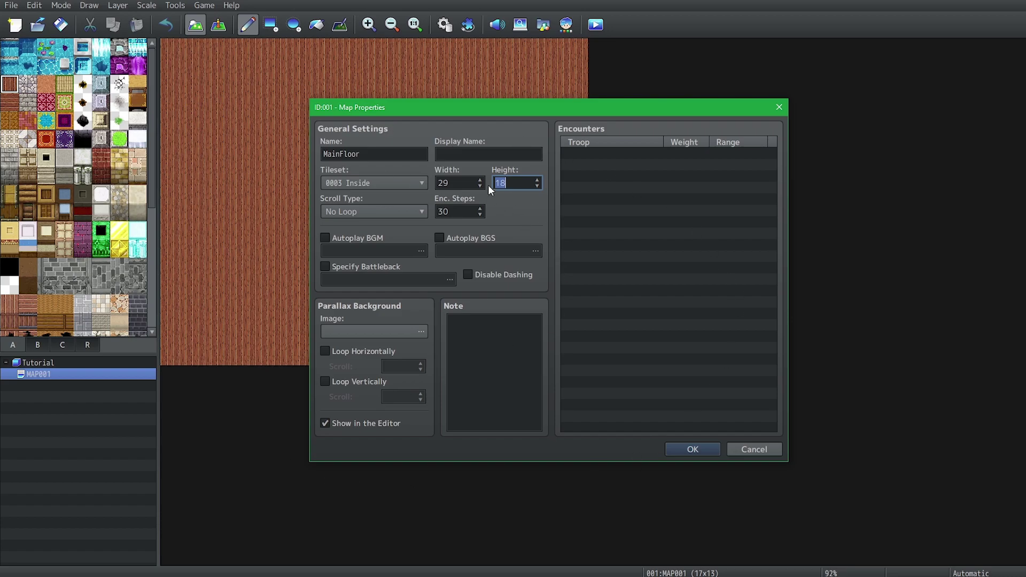
{"action": "left_click", "coordinate": [701, 450]}
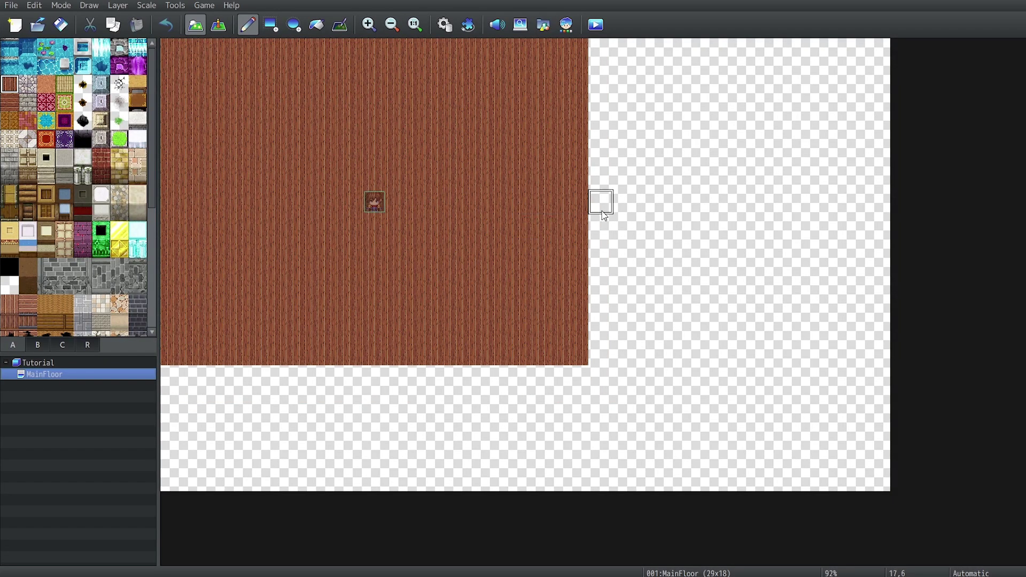
Step: Paint wood floor tiles right of the existing floor, then scroll the tileset palette
{"action": "left_click_drag", "start_coordinate": [653, 181], "coordinate": [688, 192]}
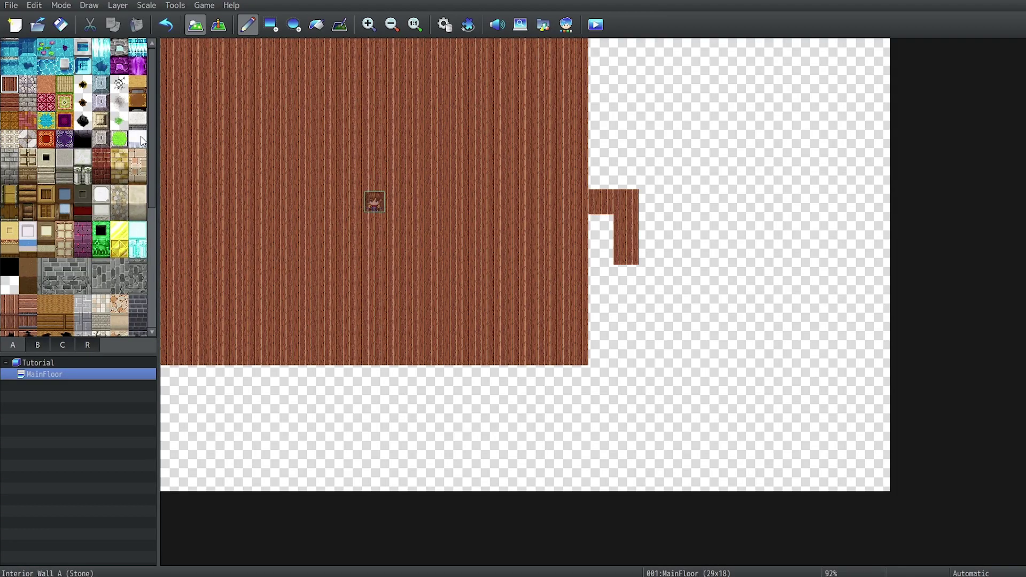
{"action": "left_click_drag", "start_coordinate": [150, 102], "coordinate": [152, 59]}
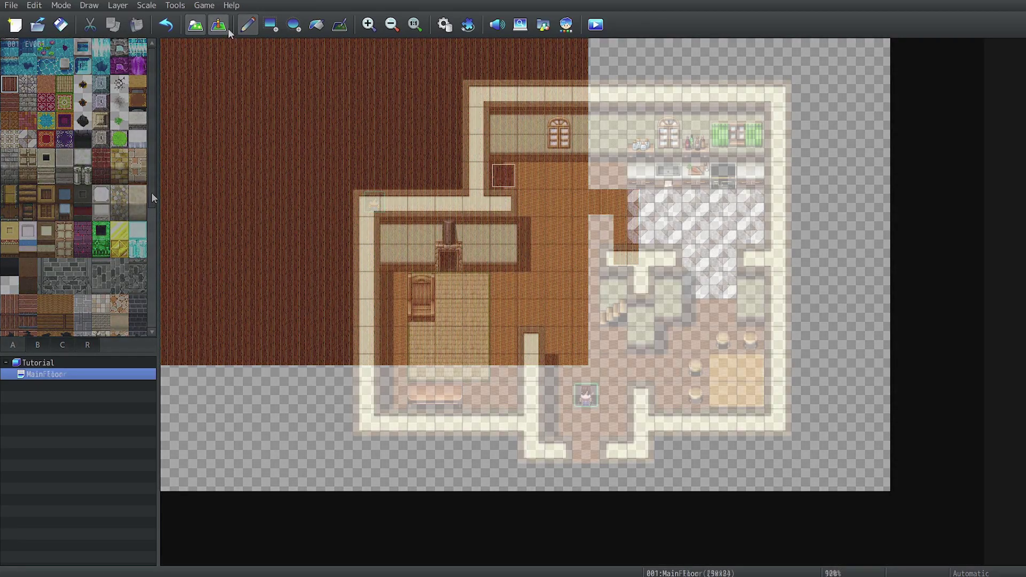
{"action": "left_click", "coordinate": [366, 10]}
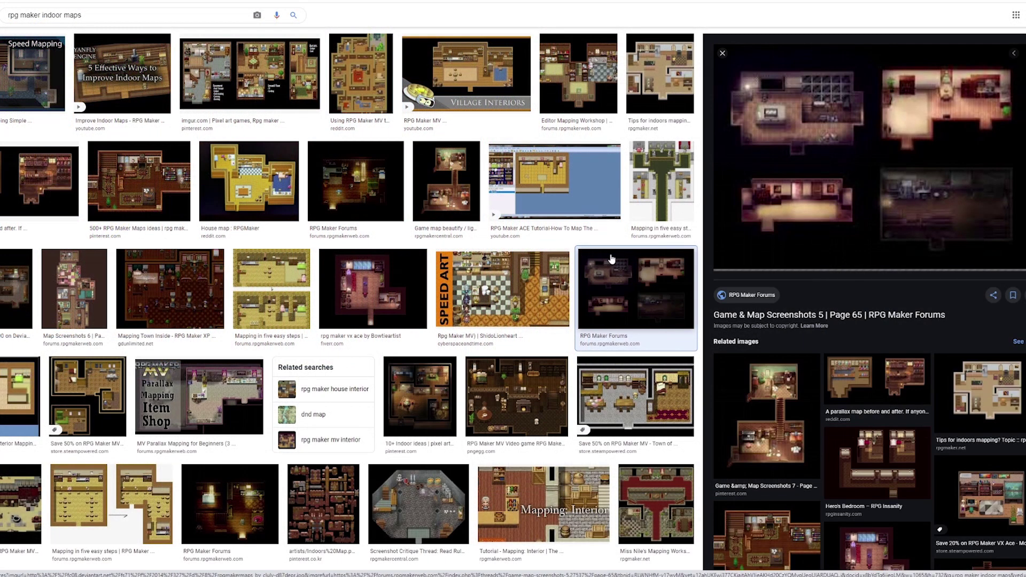
Step: Browse the 'rpg maker indoor maps' image results, previewing examples up to Town of Beginnings
{"action": "scroll", "coordinate": [612, 259], "scroll_direction": "down", "scroll_amount": 3}
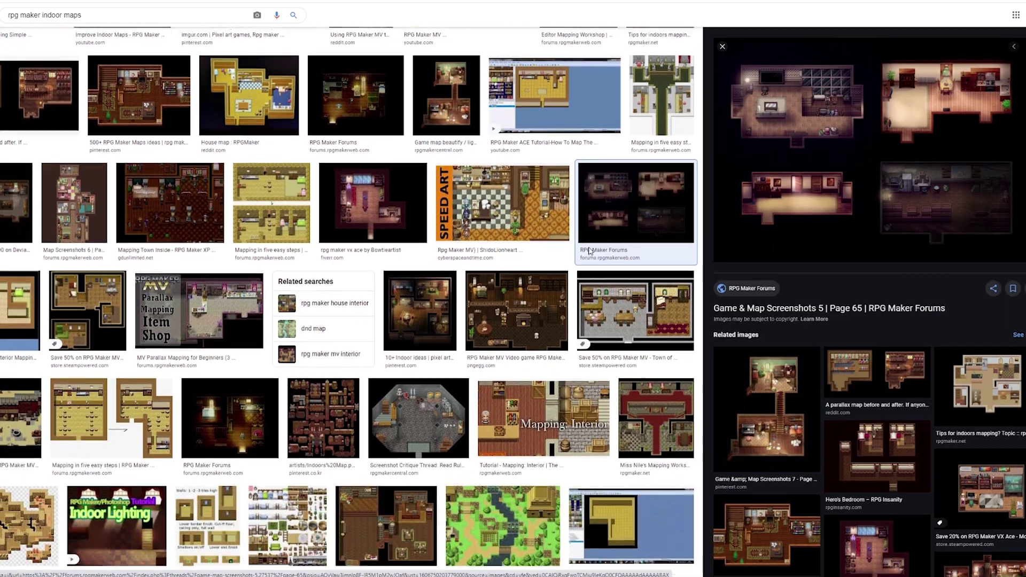
{"action": "left_click", "coordinate": [769, 390]}
{"action": "scroll", "coordinate": [188, 325], "scroll_direction": "down", "scroll_amount": 6}
{"action": "scroll", "coordinate": [188, 324], "scroll_direction": "down", "scroll_amount": 2}
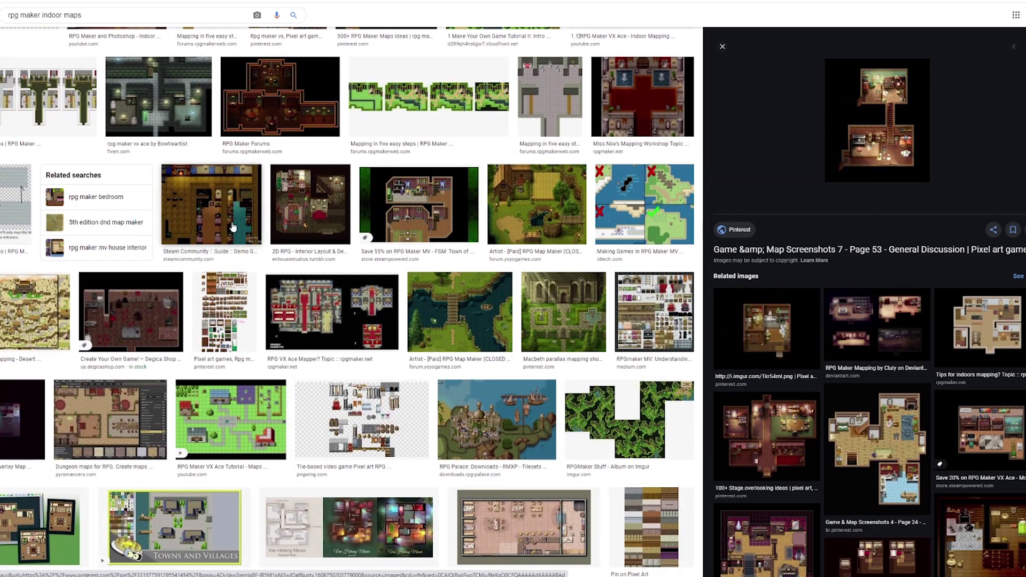
{"action": "left_click", "coordinate": [206, 220]}
{"action": "left_click", "coordinate": [414, 222]}
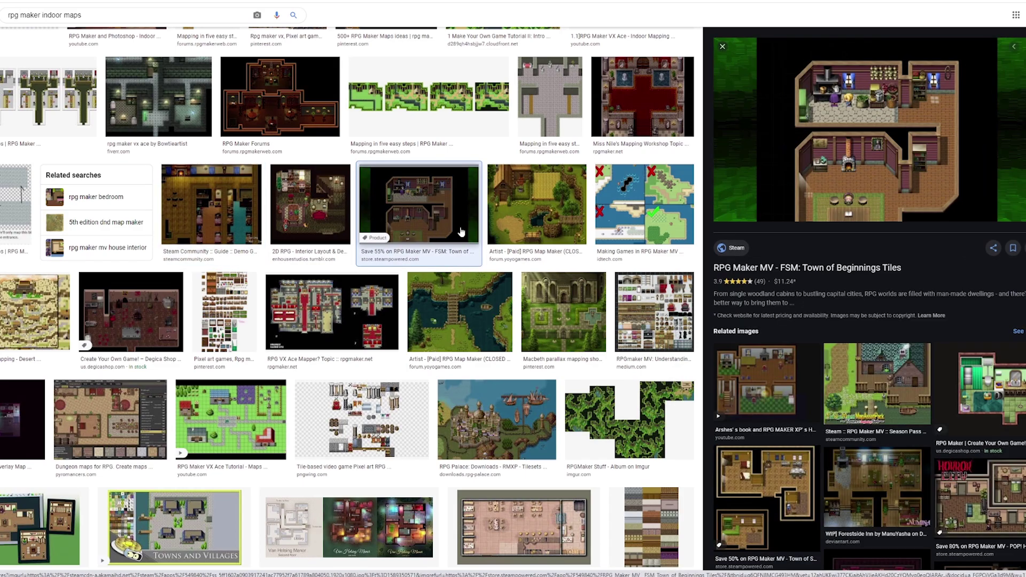
{"action": "scroll", "coordinate": [414, 221], "scroll_direction": "down", "scroll_amount": 2}
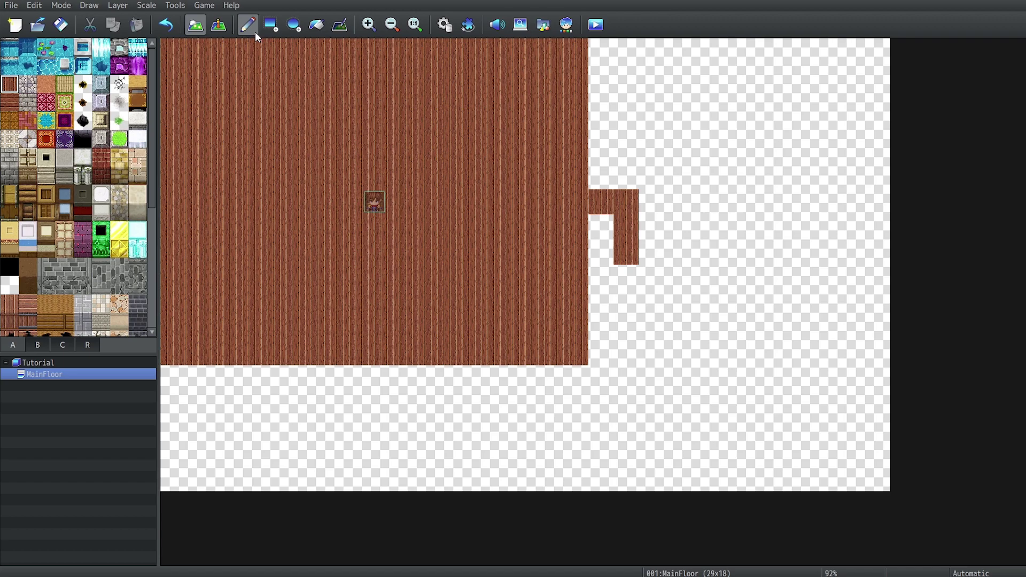
Step: Draw a winding wood path and a large filled wood rectangle on the map
{"action": "mouse_move", "coordinate": [651, 101]}
{"action": "left_mouse_down"}
{"action": "mouse_move", "coordinate": [745, 151]}
{"action": "mouse_move", "coordinate": [778, 364]}
{"action": "mouse_move", "coordinate": [689, 267]}
{"action": "mouse_move", "coordinate": [778, 289]}
{"action": "mouse_move", "coordinate": [854, 262]}
{"action": "mouse_move", "coordinate": [824, 155]}
{"action": "mouse_move", "coordinate": [767, 105]}
{"action": "mouse_move", "coordinate": [704, 196]}
{"action": "mouse_move", "coordinate": [877, 406]}
{"action": "mouse_move", "coordinate": [846, 452]}
{"action": "mouse_move", "coordinate": [722, 369]}
{"action": "left_mouse_up"}
{"action": "left_click", "coordinate": [271, 25]}
{"action": "mouse_move", "coordinate": [325, 61]}
{"action": "left_mouse_down"}
{"action": "mouse_move", "coordinate": [737, 365]}
{"action": "mouse_move", "coordinate": [900, 526]}
{"action": "mouse_move", "coordinate": [765, 363]}
{"action": "mouse_move", "coordinate": [886, 481]}
{"action": "left_mouse_up"}
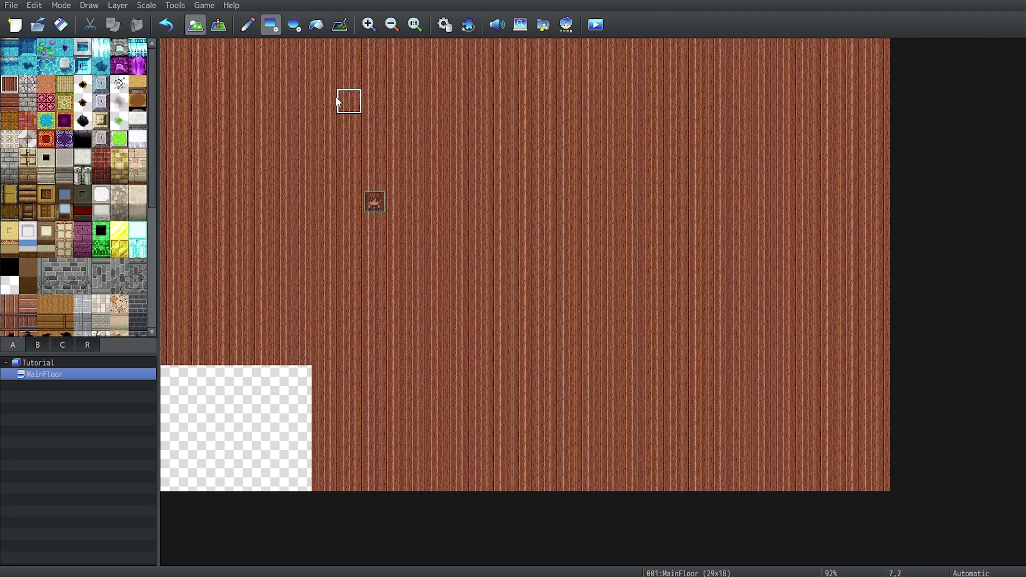
Step: Draw a cobblestone ellipse, then flood-fill the floor and bottom-left corner with cobblestone
{"action": "left_click", "coordinate": [28, 84]}
{"action": "left_click", "coordinate": [293, 26]}
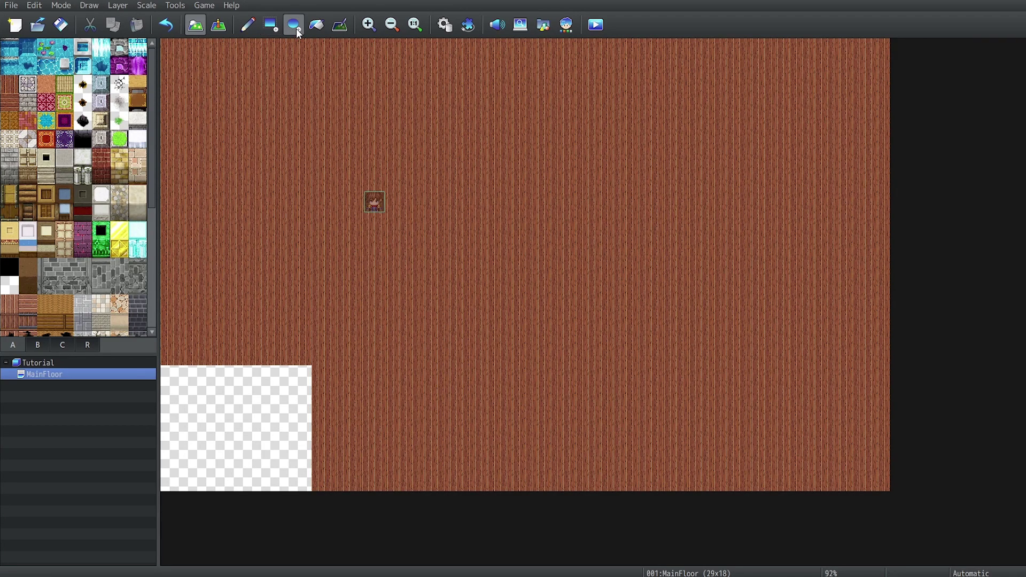
{"action": "left_click_drag", "start_coordinate": [479, 153], "coordinate": [777, 428]}
{"action": "left_click", "coordinate": [318, 26]}
{"action": "left_click", "coordinate": [402, 277]}
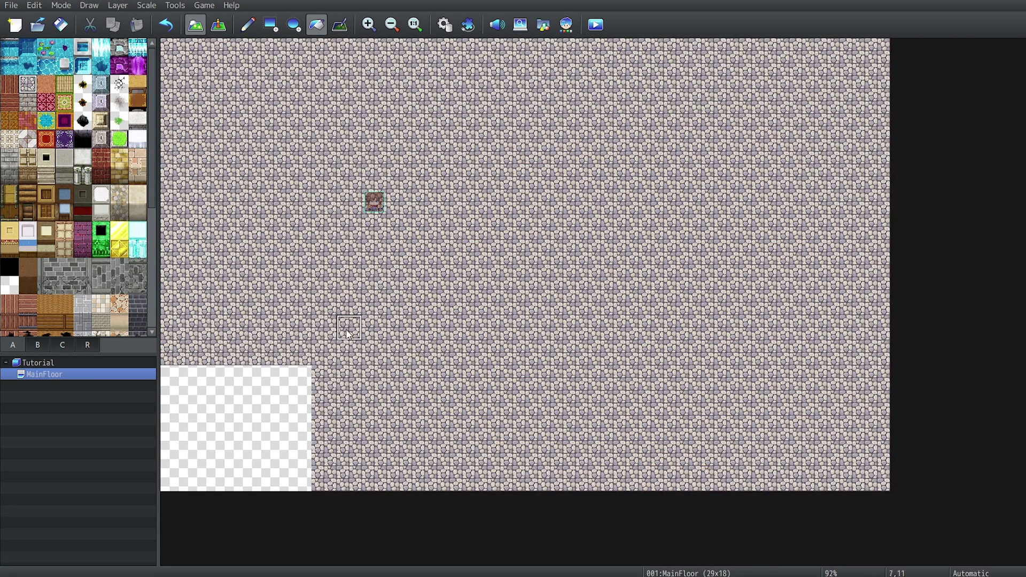
{"action": "left_click", "coordinate": [260, 430]}
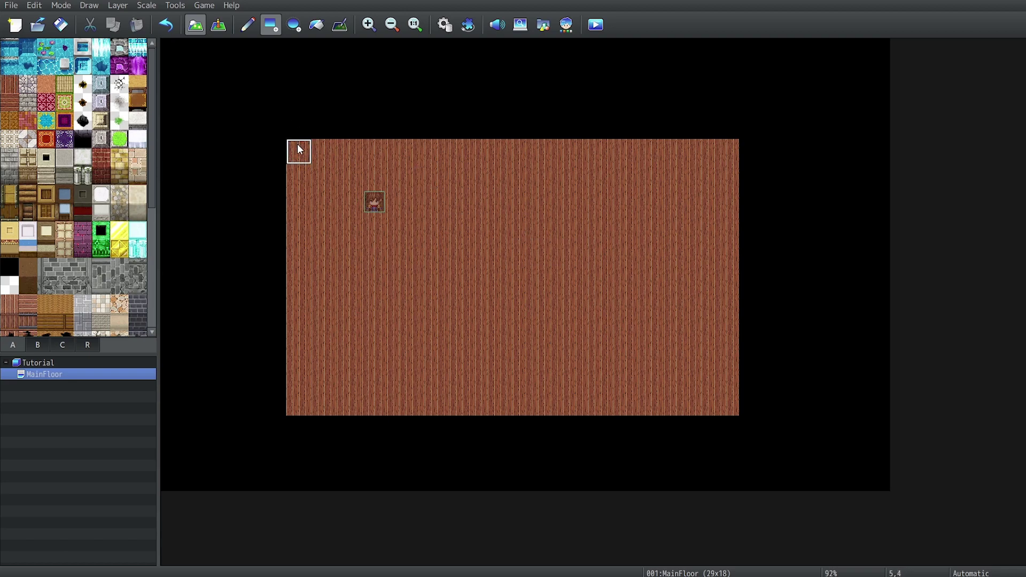
Step: Blacken the floor's top row, then paint and erase a stray wood block upper right
{"action": "left_click_drag", "start_coordinate": [297, 151], "coordinate": [708, 432]}
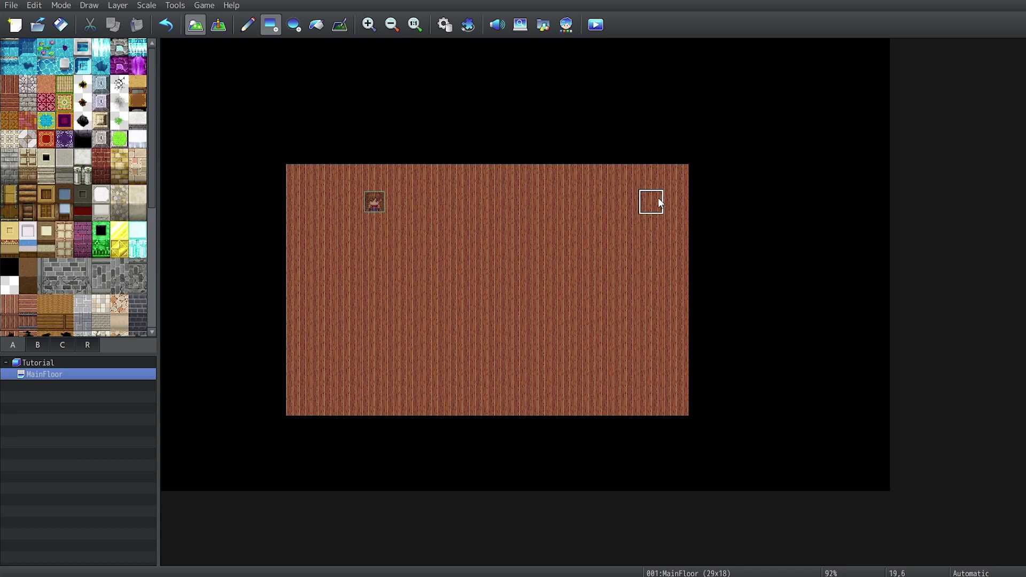
{"action": "left_click_drag", "start_coordinate": [729, 98], "coordinate": [842, 250]}
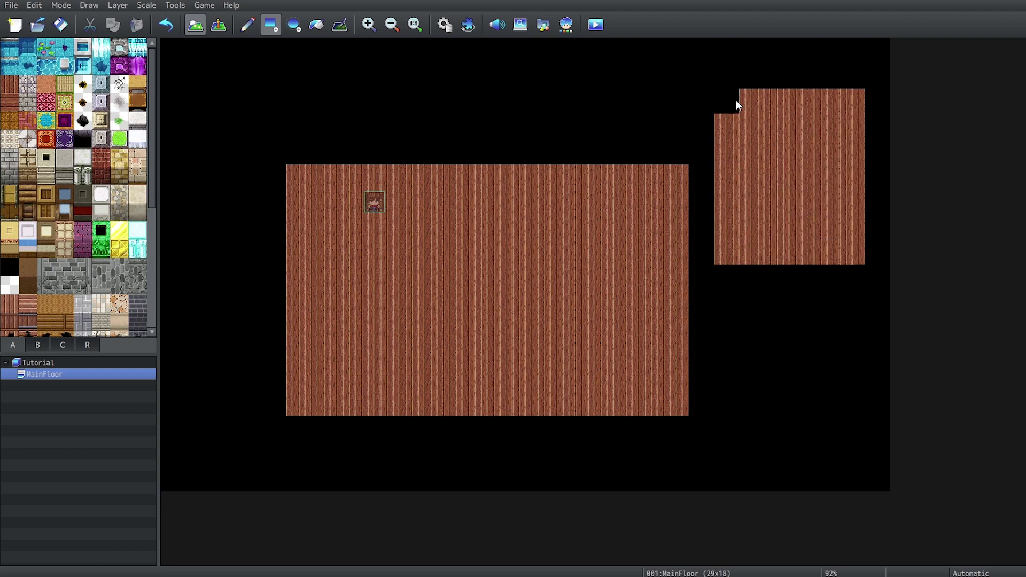
{"action": "mouse_move", "coordinate": [736, 100]}
{"action": "left_mouse_down"}
{"action": "mouse_move", "coordinate": [770, 127]}
{"action": "mouse_move", "coordinate": [880, 293]}
{"action": "left_mouse_up"}
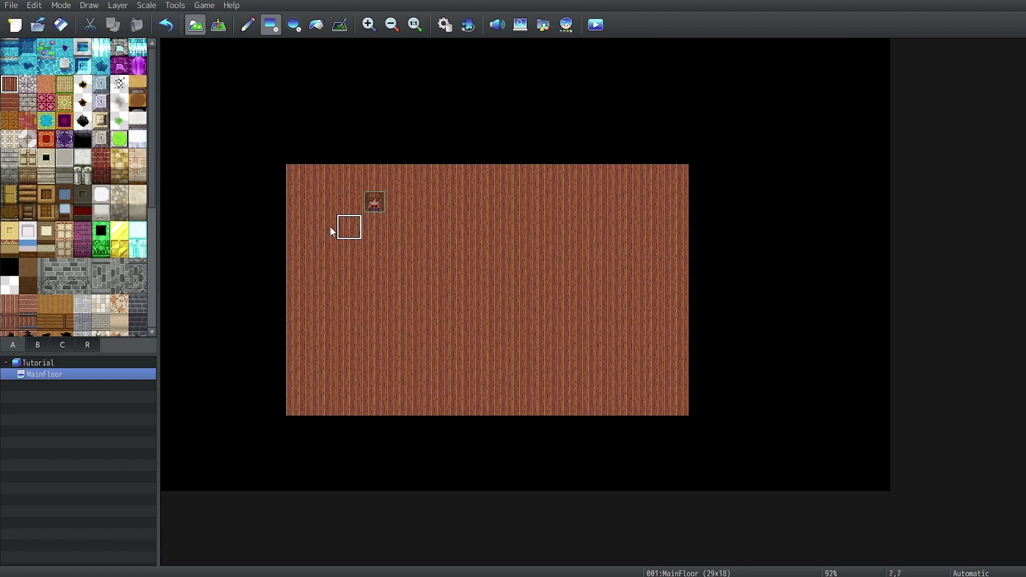
Step: Paint trial light grey and stone wall columns along the floor's left edge
{"action": "left_click", "coordinate": [65, 158]}
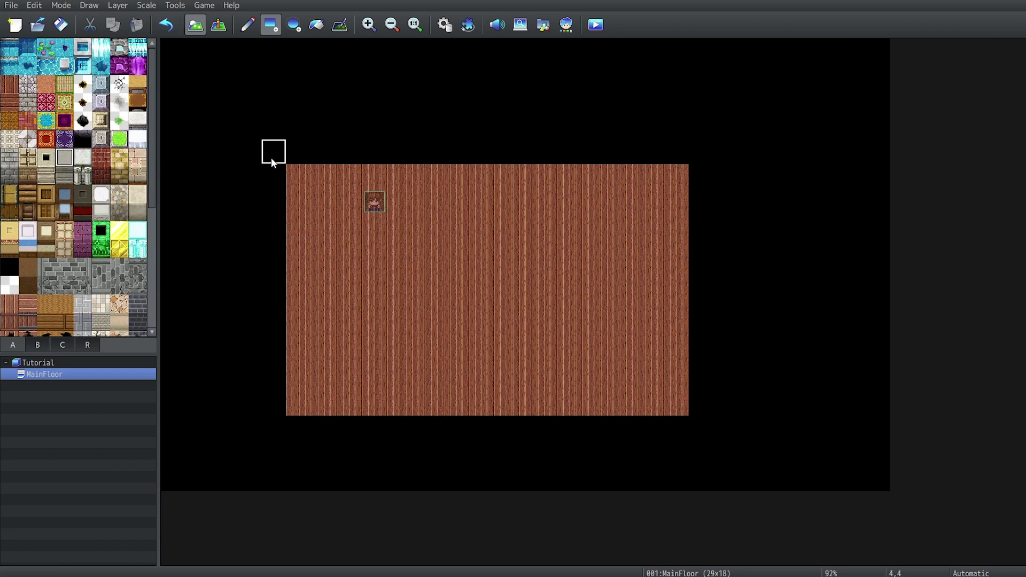
{"action": "mouse_move", "coordinate": [273, 160]}
{"action": "left_mouse_down"}
{"action": "mouse_move", "coordinate": [284, 258]}
{"action": "mouse_move", "coordinate": [279, 390]}
{"action": "mouse_move", "coordinate": [294, 414]}
{"action": "mouse_move", "coordinate": [275, 398]}
{"action": "mouse_move", "coordinate": [280, 430]}
{"action": "mouse_move", "coordinate": [281, 400]}
{"action": "left_mouse_up"}
{"action": "left_click", "coordinate": [63, 174]}
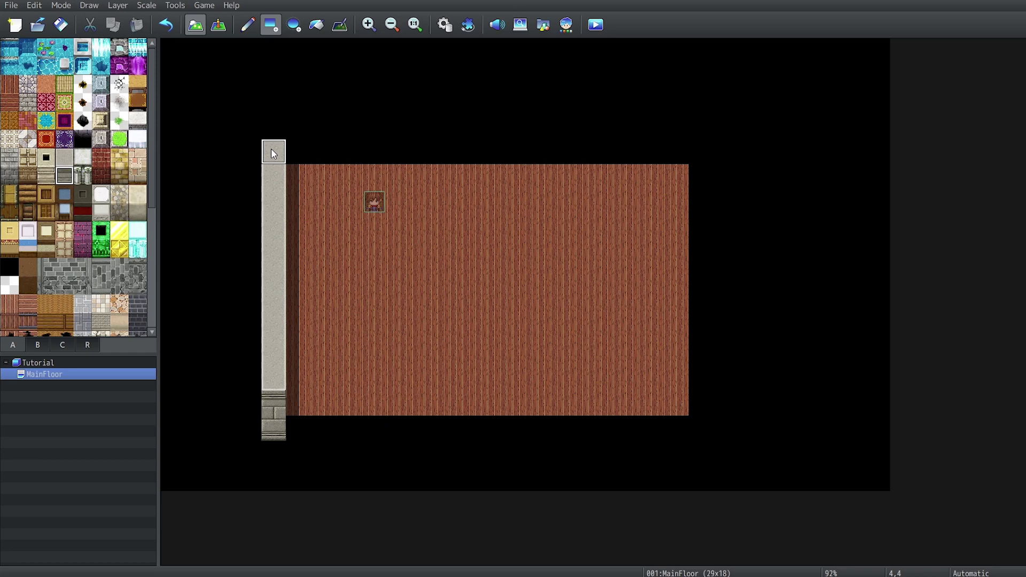
{"action": "mouse_move", "coordinate": [272, 154]}
{"action": "left_mouse_down"}
{"action": "mouse_move", "coordinate": [295, 192]}
{"action": "mouse_move", "coordinate": [320, 371]}
{"action": "mouse_move", "coordinate": [316, 429]}
{"action": "mouse_move", "coordinate": [326, 422]}
{"action": "left_mouse_up"}
{"action": "left_click_drag", "start_coordinate": [300, 428], "coordinate": [293, 148]}
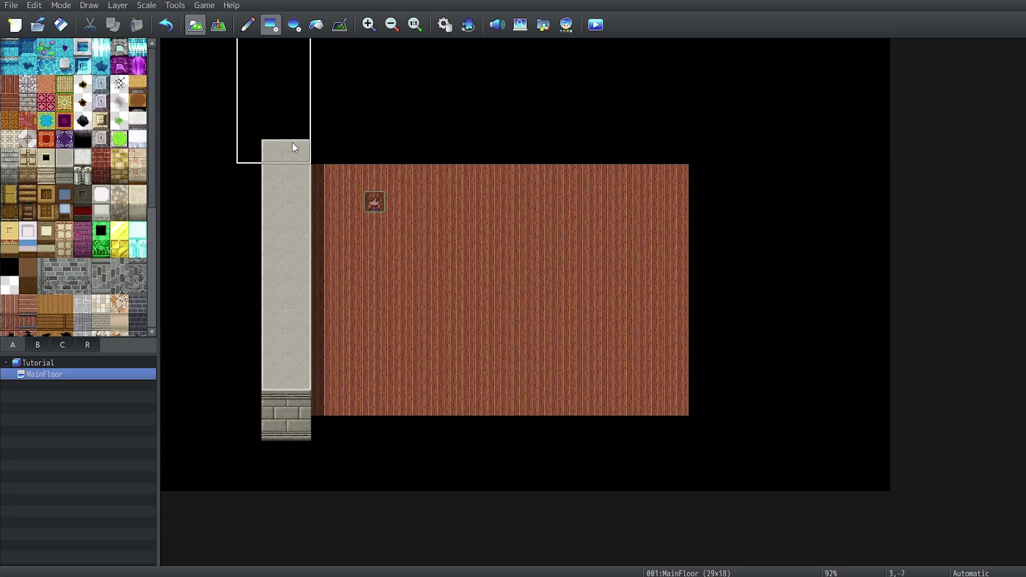
{"action": "left_click", "coordinate": [254, 29]}
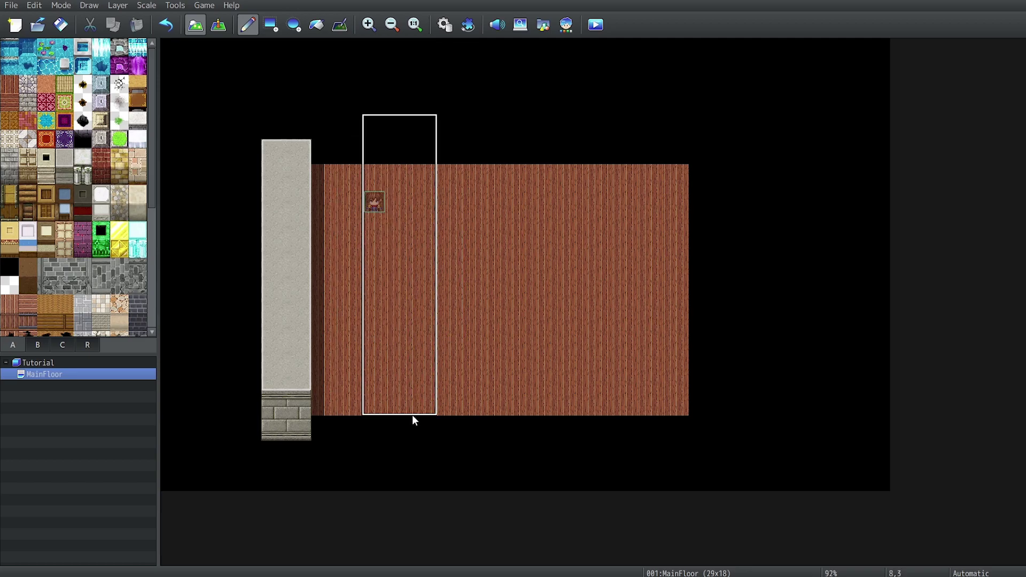
{"action": "left_click", "coordinate": [401, 426]}
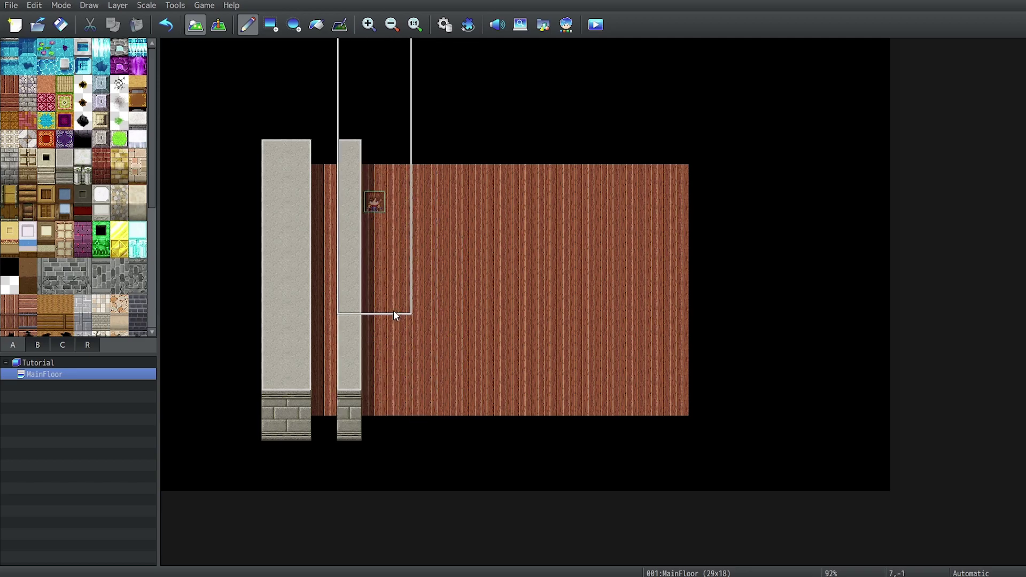
Step: Erase the wall columns with the empty tile and redraw wood floor leftward
{"action": "right_click", "coordinate": [233, 122]}
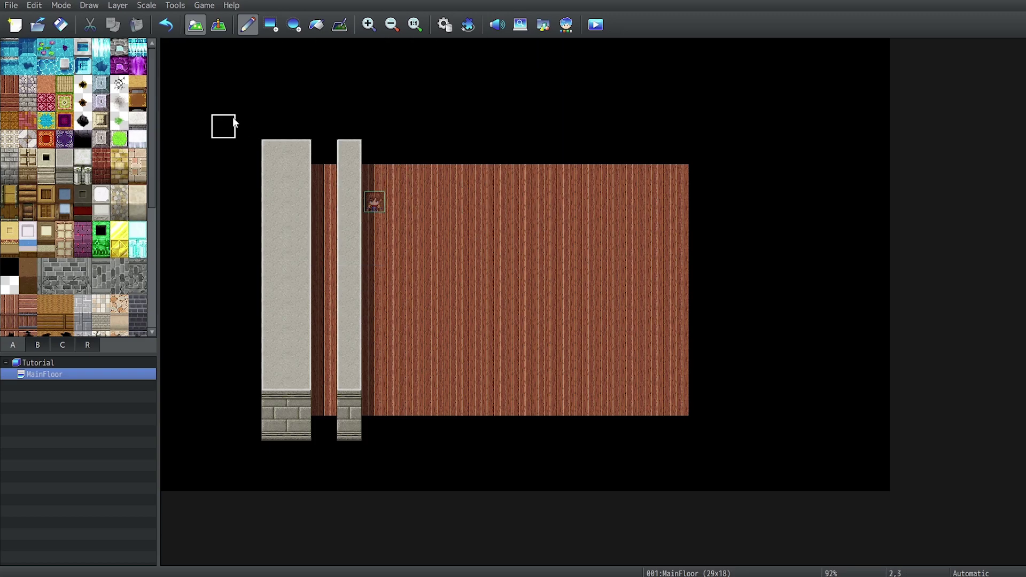
{"action": "left_click", "coordinate": [271, 28]}
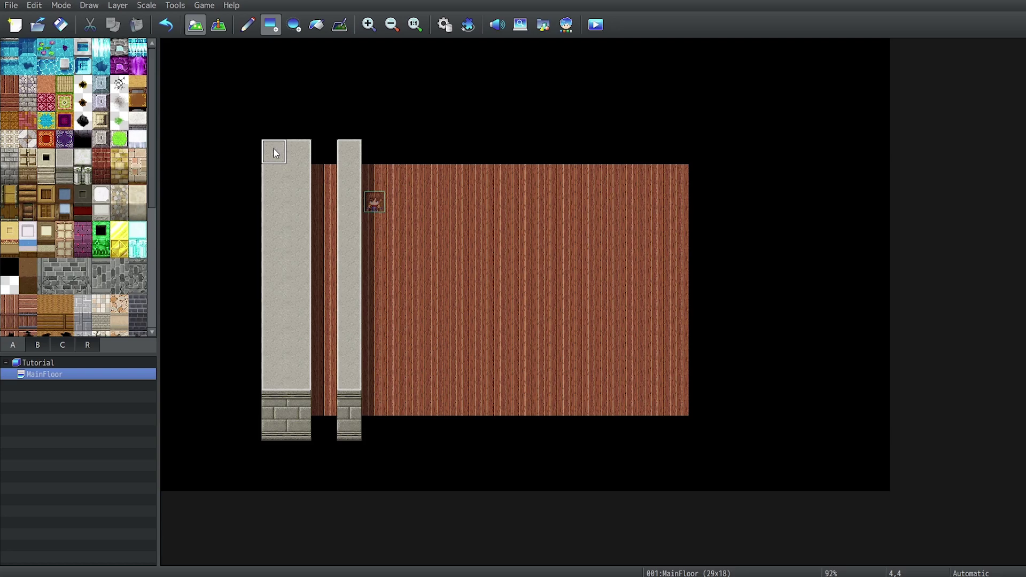
{"action": "mouse_move", "coordinate": [274, 150]}
{"action": "left_mouse_down"}
{"action": "mouse_move", "coordinate": [340, 317]}
{"action": "mouse_move", "coordinate": [335, 445]}
{"action": "left_mouse_up"}
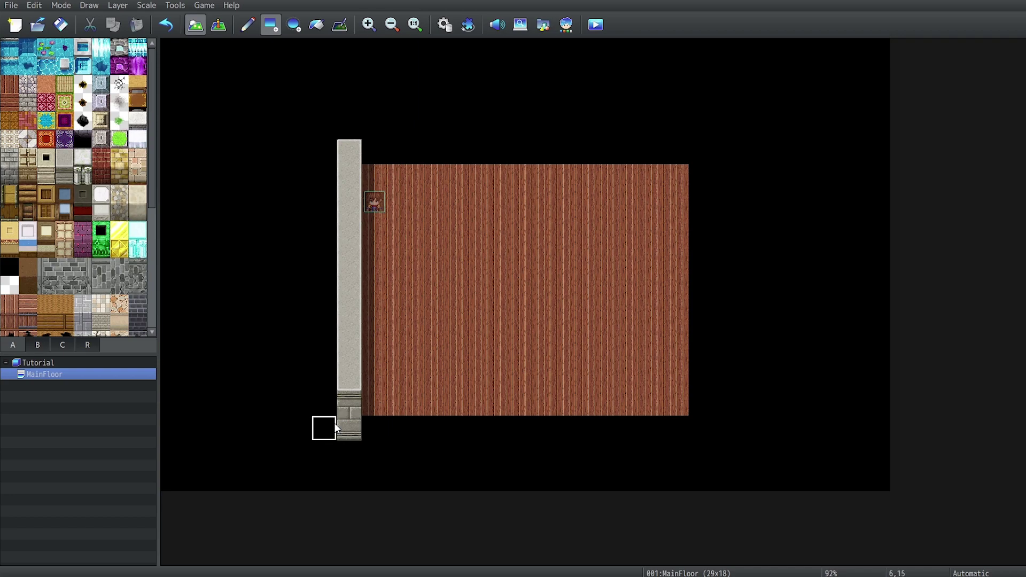
{"action": "mouse_move", "coordinate": [361, 175]}
{"action": "left_mouse_down"}
{"action": "mouse_move", "coordinate": [325, 299]}
{"action": "mouse_move", "coordinate": [221, 375]}
{"action": "mouse_move", "coordinate": [261, 367]}
{"action": "left_mouse_up"}
Step: Extend the floor into the top-left corner, then shift the map 1 tile right and 1 down
{"action": "left_click_drag", "start_coordinate": [254, 179], "coordinate": [140, 270]}
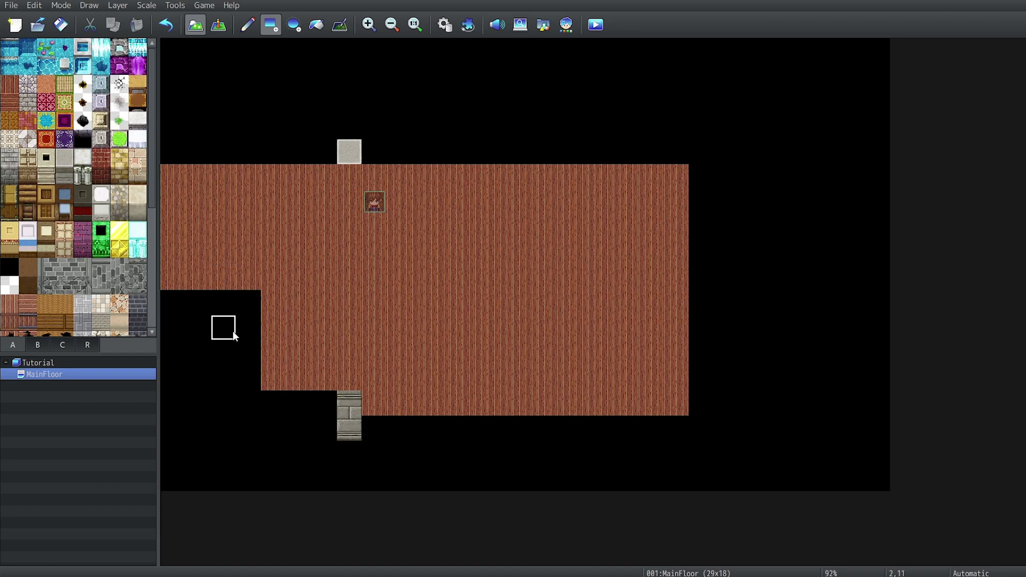
{"action": "right_click", "coordinate": [45, 377]}
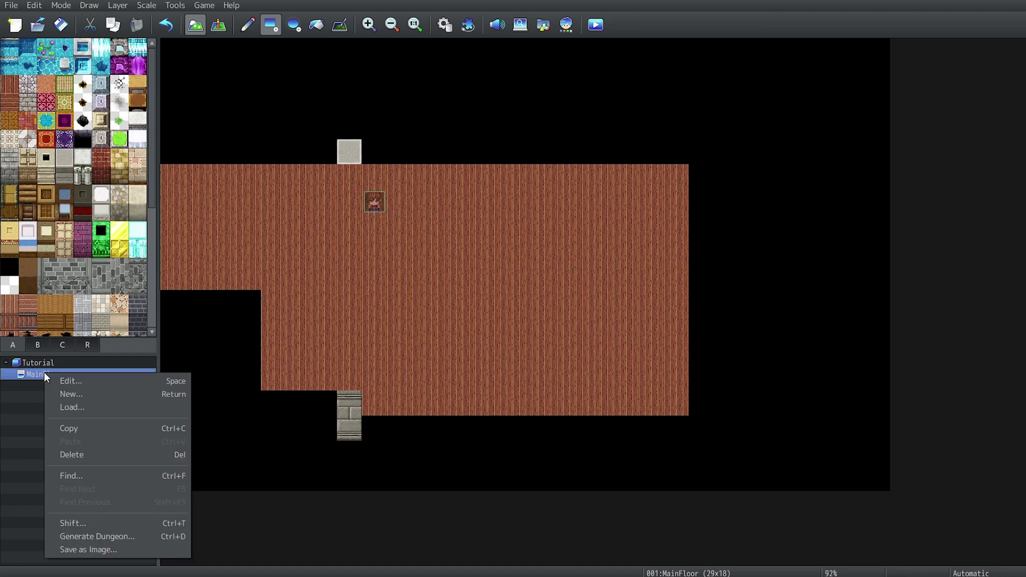
{"action": "left_click", "coordinate": [91, 523]}
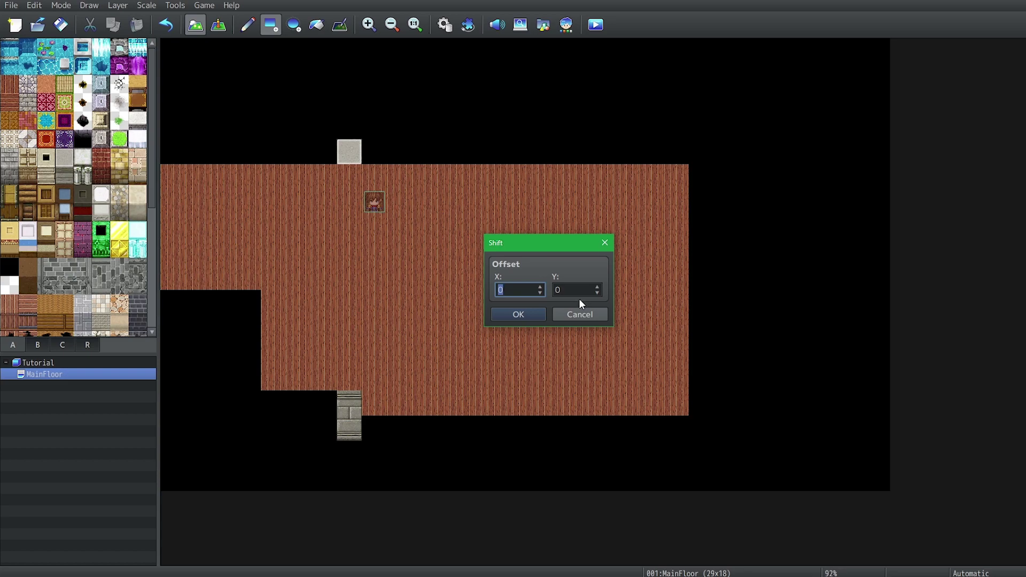
{"action": "left_click", "coordinate": [539, 287]}
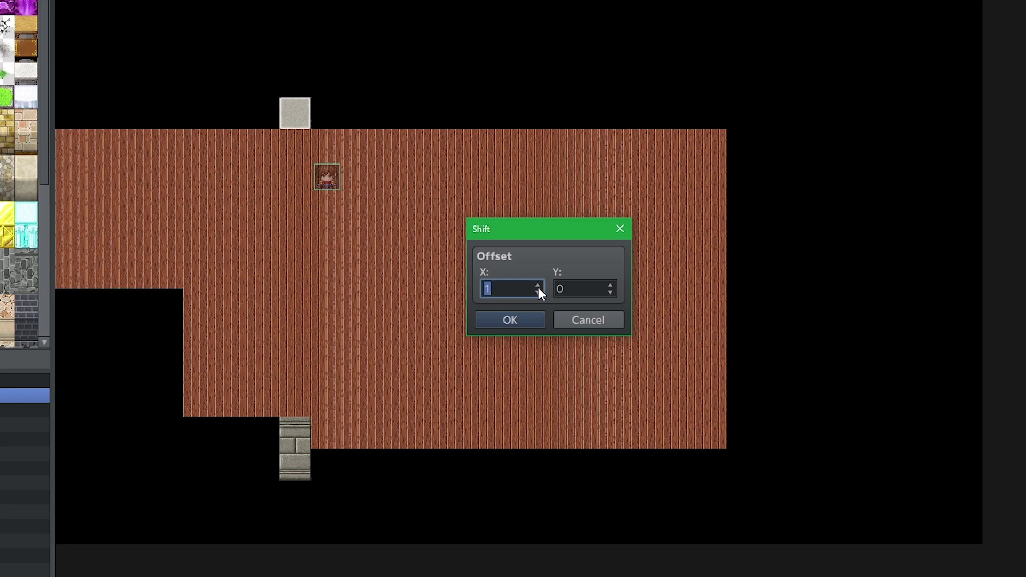
{"action": "left_click", "coordinate": [524, 323]}
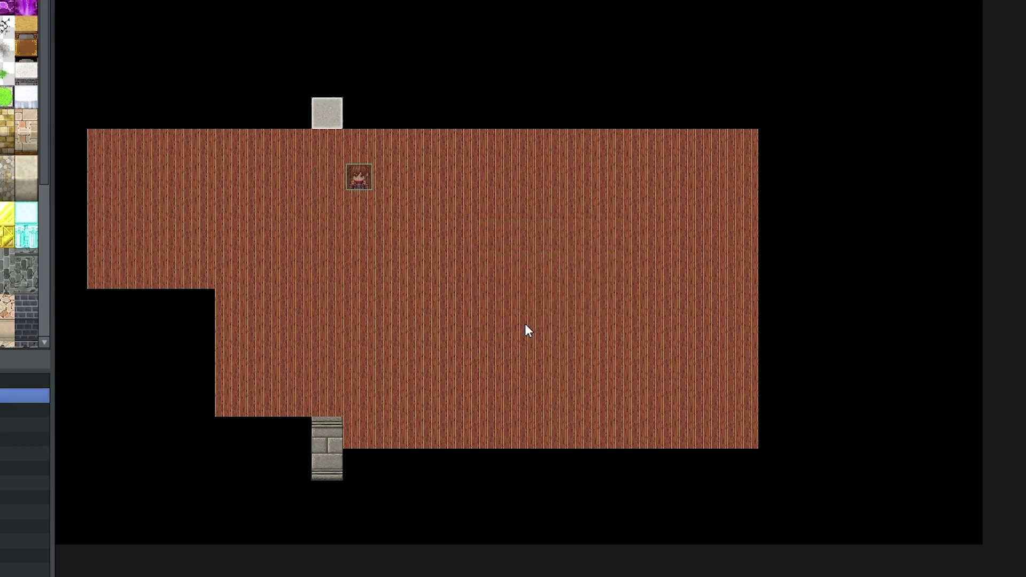
{"action": "left_click", "coordinate": [611, 286]}
{"action": "left_click", "coordinate": [525, 322]}
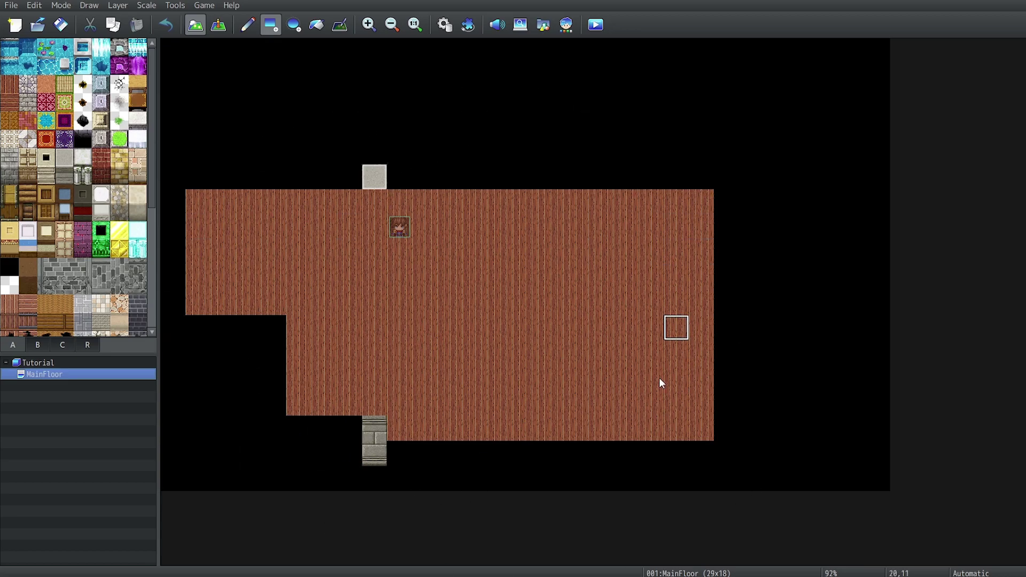
Step: Draw a one-tile wall column down through the floor and erase its shadow
{"action": "left_click", "coordinate": [348, 23]}
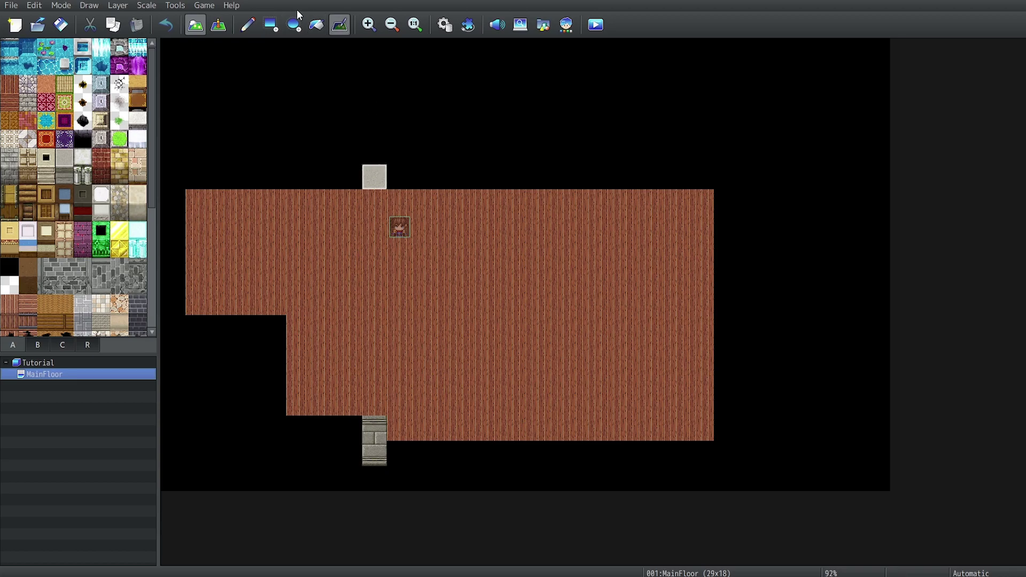
{"action": "left_click", "coordinate": [271, 24]}
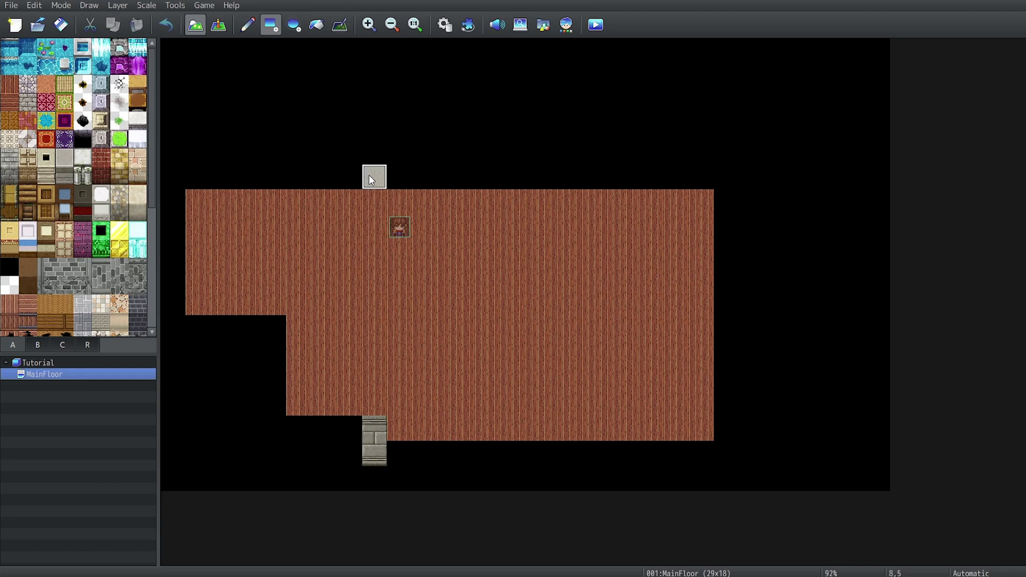
{"action": "mouse_move", "coordinate": [373, 179]}
{"action": "left_mouse_down"}
{"action": "mouse_move", "coordinate": [355, 383]}
{"action": "mouse_move", "coordinate": [374, 403]}
{"action": "left_mouse_up"}
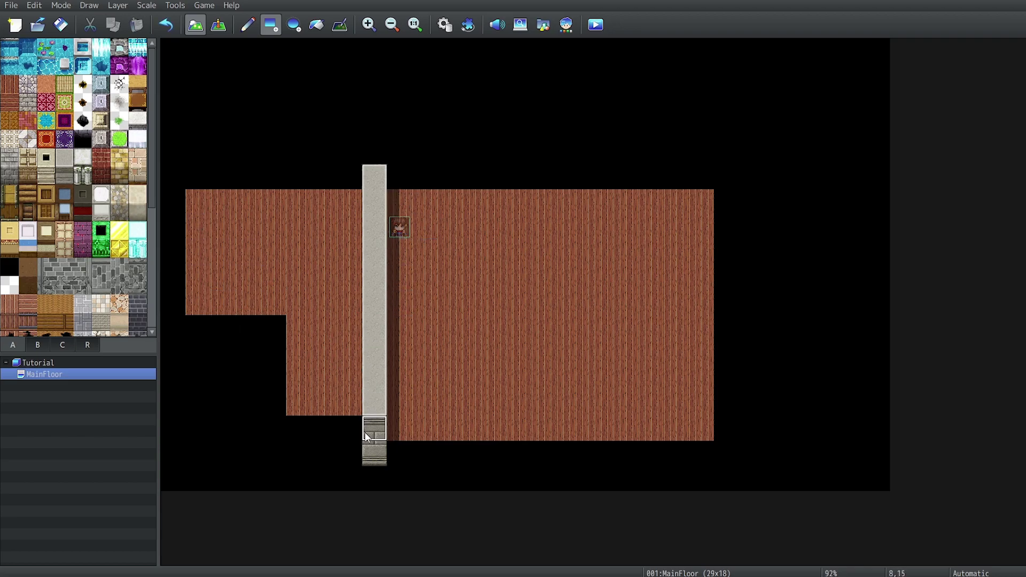
{"action": "left_click", "coordinate": [340, 30]}
{"action": "left_click_drag", "start_coordinate": [394, 207], "coordinate": [394, 323]}
{"action": "left_click", "coordinate": [394, 327]}
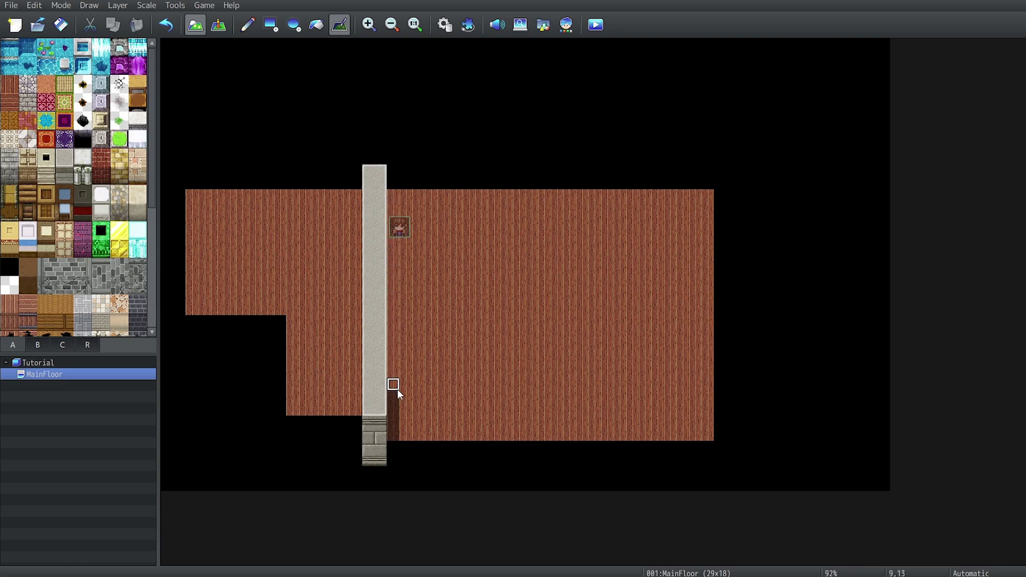
{"action": "left_click_drag", "start_coordinate": [397, 393], "coordinate": [394, 434]}
Step: Scribble two test shadows across the floor and undo both
{"action": "mouse_move", "coordinate": [454, 377]}
{"action": "left_mouse_down"}
{"action": "mouse_move", "coordinate": [476, 254]}
{"action": "mouse_move", "coordinate": [575, 280]}
{"action": "mouse_move", "coordinate": [516, 386]}
{"action": "mouse_move", "coordinate": [647, 352]}
{"action": "mouse_move", "coordinate": [608, 245]}
{"action": "mouse_move", "coordinate": [574, 387]}
{"action": "mouse_move", "coordinate": [409, 397]}
{"action": "mouse_move", "coordinate": [472, 242]}
{"action": "mouse_move", "coordinate": [559, 378]}
{"action": "mouse_move", "coordinate": [695, 373]}
{"action": "left_mouse_up"}
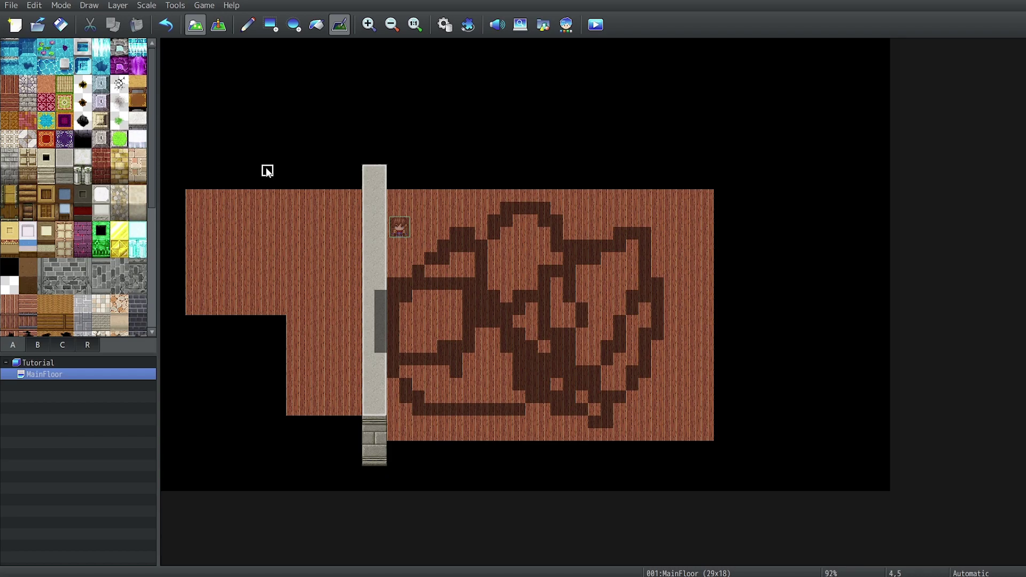
{"action": "left_click", "coordinate": [162, 30]}
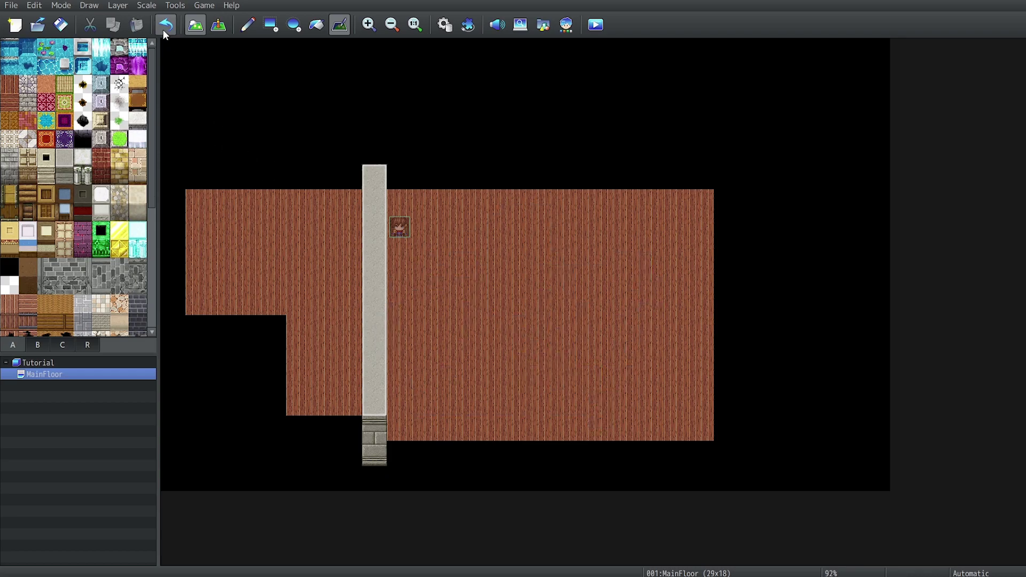
{"action": "mouse_move", "coordinate": [594, 233]}
{"action": "left_mouse_down"}
{"action": "mouse_move", "coordinate": [584, 213]}
{"action": "mouse_move", "coordinate": [640, 309]}
{"action": "mouse_move", "coordinate": [504, 342]}
{"action": "mouse_move", "coordinate": [570, 393]}
{"action": "left_mouse_up"}
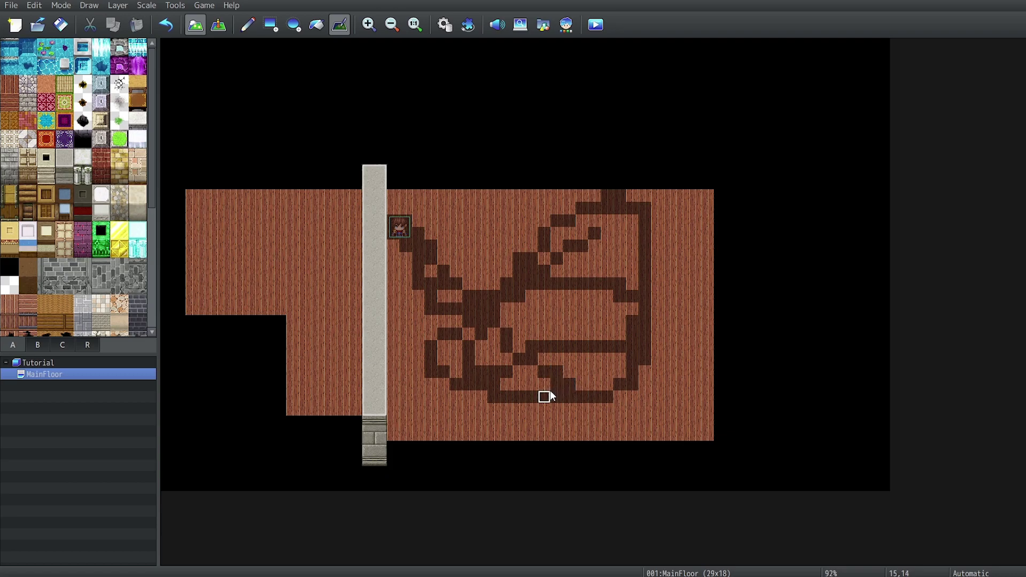
{"action": "key", "text": "ctrl+z"}
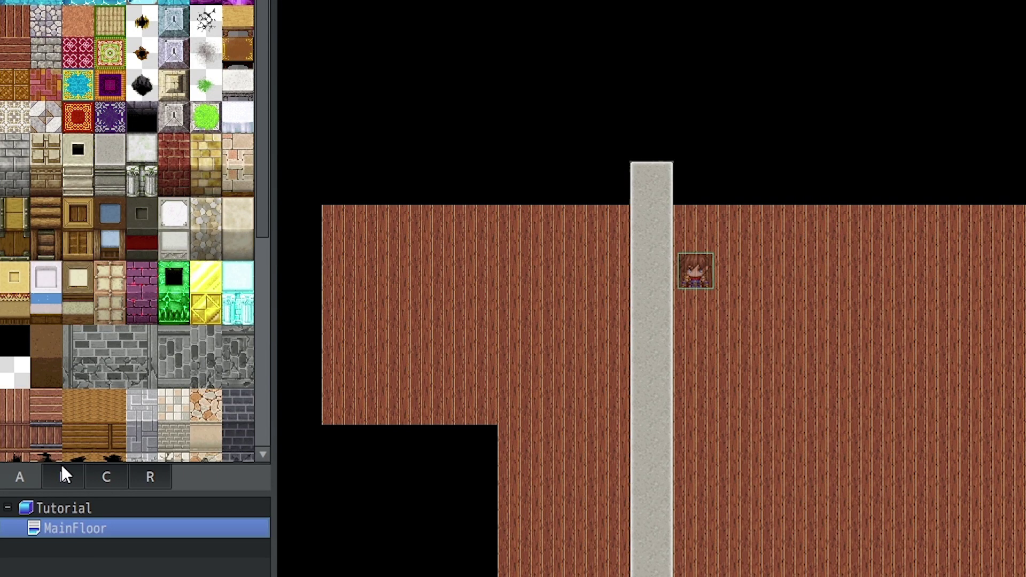
Step: Preview tileset tabs B, C, R and A, then settle on the tab B furniture tiles
{"action": "left_click", "coordinate": [63, 476]}
{"action": "left_click", "coordinate": [110, 478]}
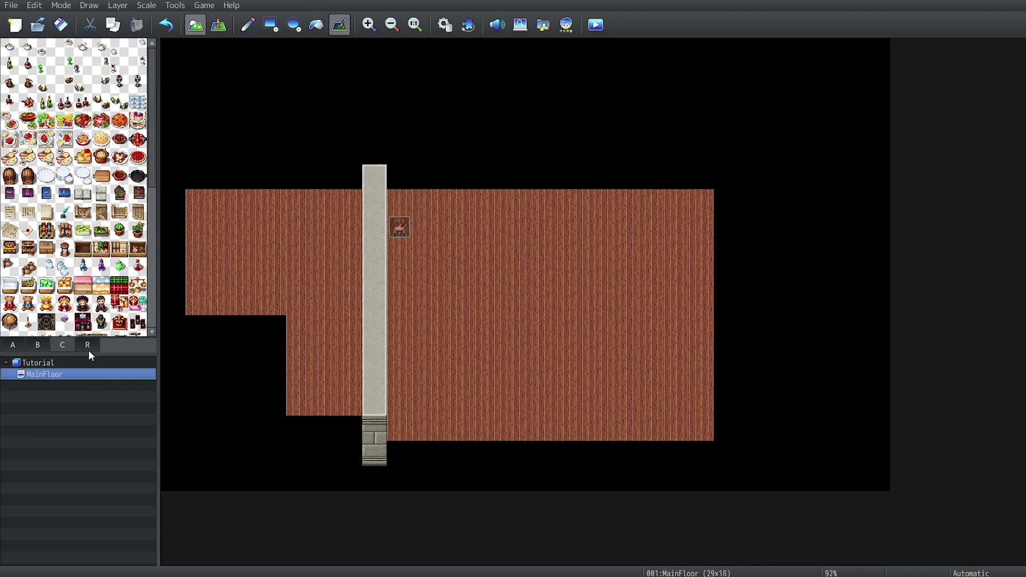
{"action": "left_click", "coordinate": [88, 351]}
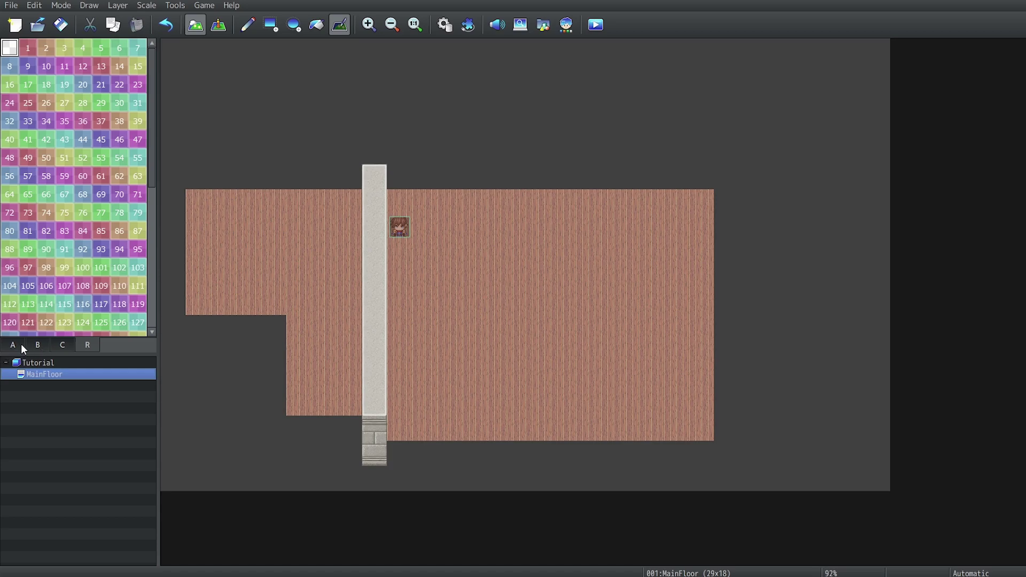
{"action": "left_click", "coordinate": [38, 345]}
{"action": "left_click", "coordinate": [62, 345]}
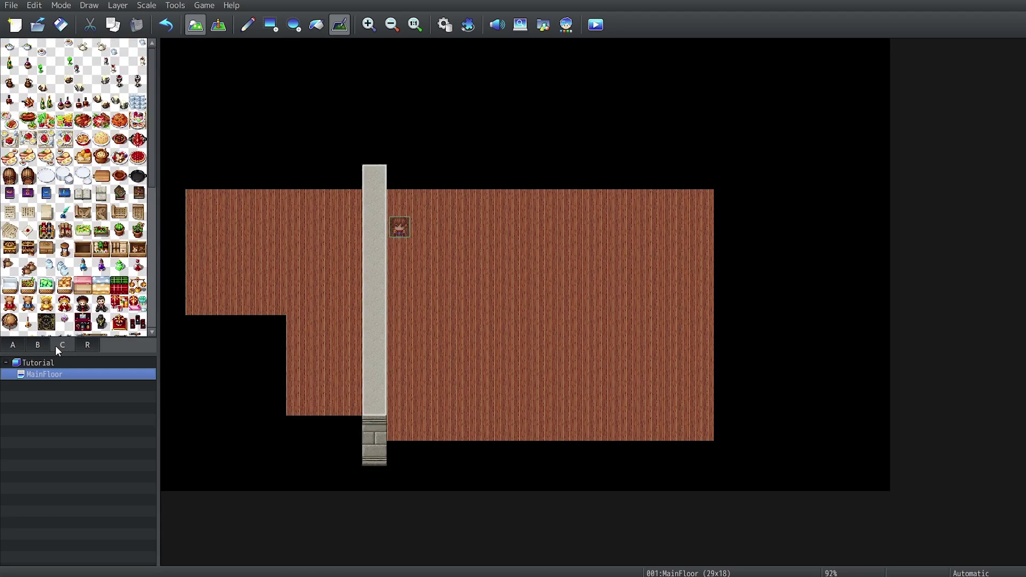
{"action": "left_click", "coordinate": [13, 346]}
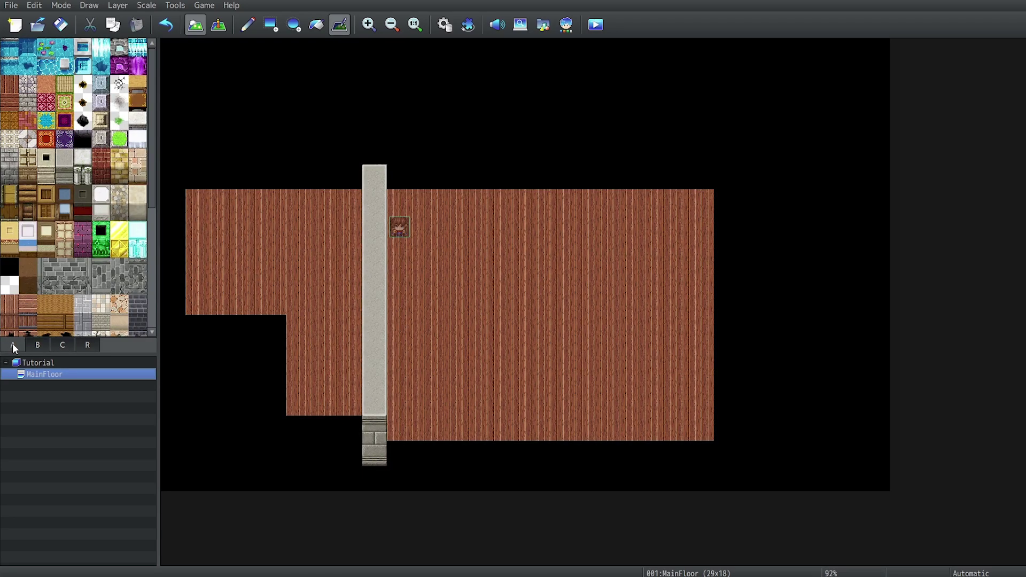
{"action": "left_click", "coordinate": [35, 344]}
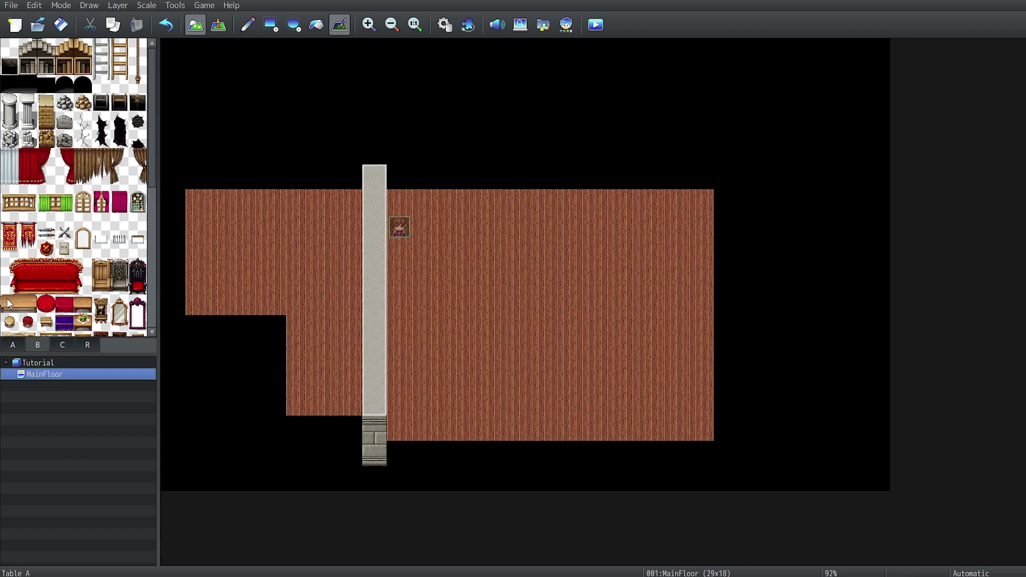
Step: Place the two-tile wooden chair in the right room with the Rectangle tool
{"action": "left_click_drag", "start_coordinate": [101, 268], "coordinate": [101, 285]}
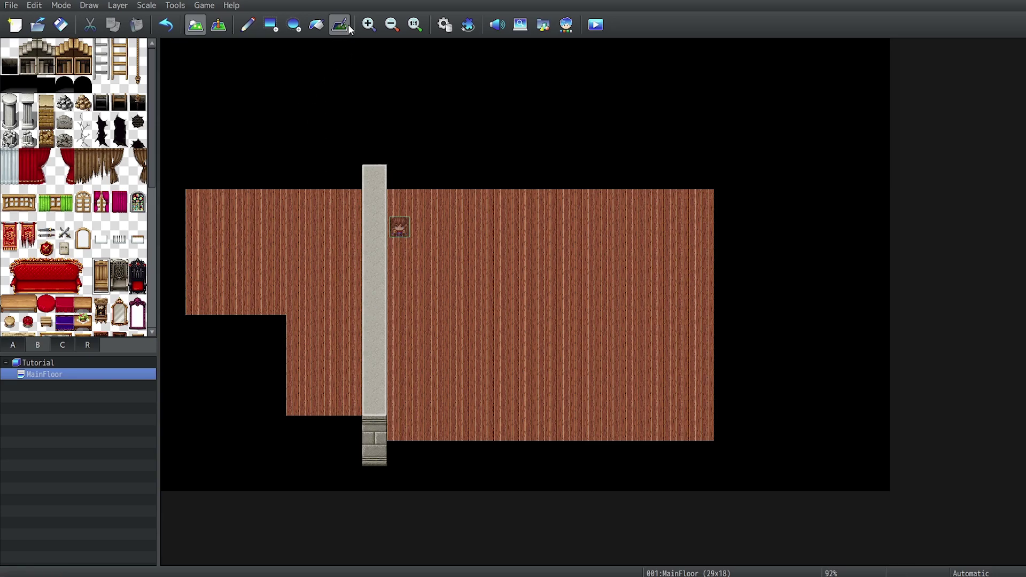
{"action": "left_click", "coordinate": [271, 26]}
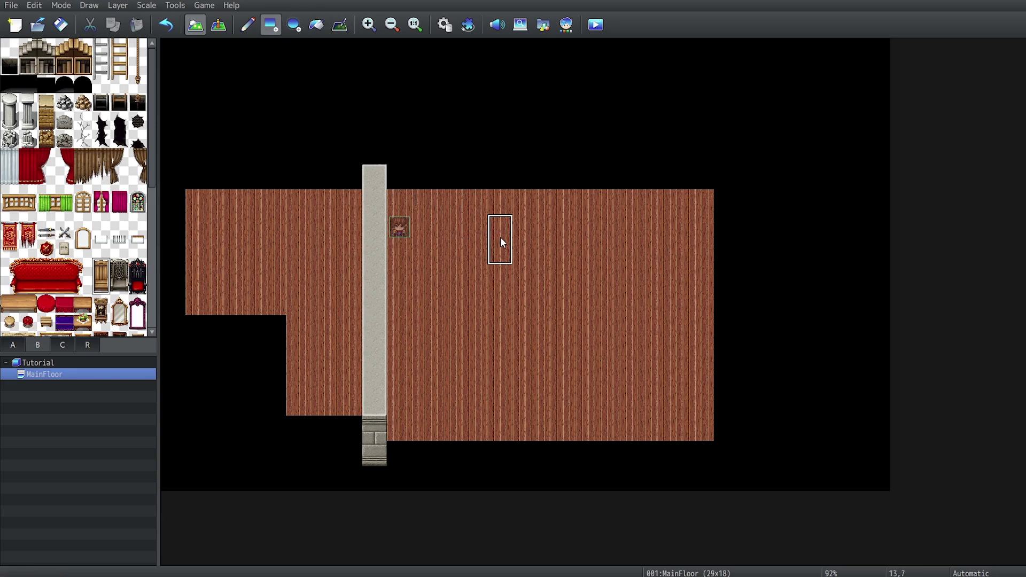
{"action": "left_click", "coordinate": [530, 249]}
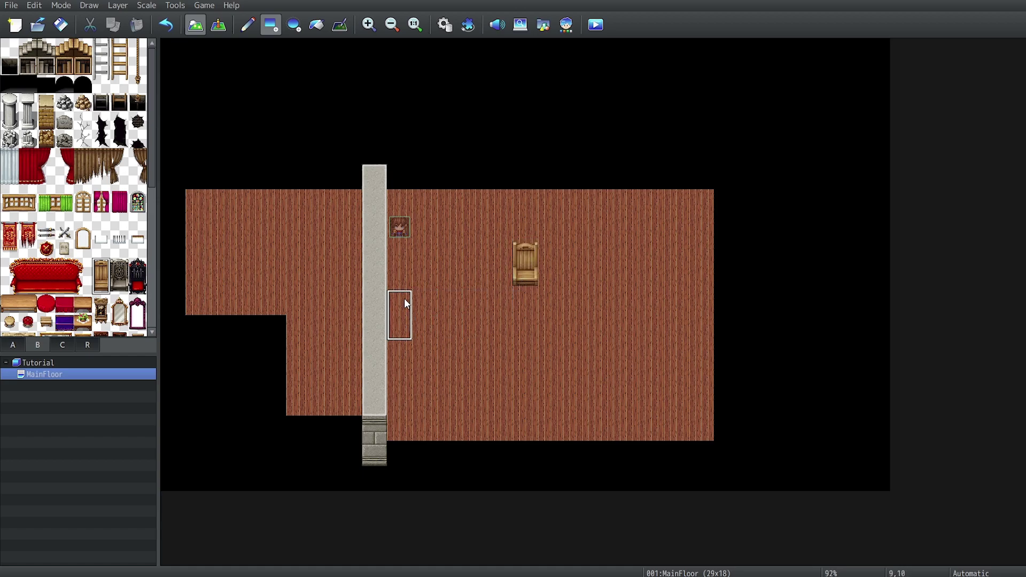
Step: Paint crossed swords, then Stool A, then cracks onto the chair's top cell
{"action": "left_click", "coordinate": [65, 237]}
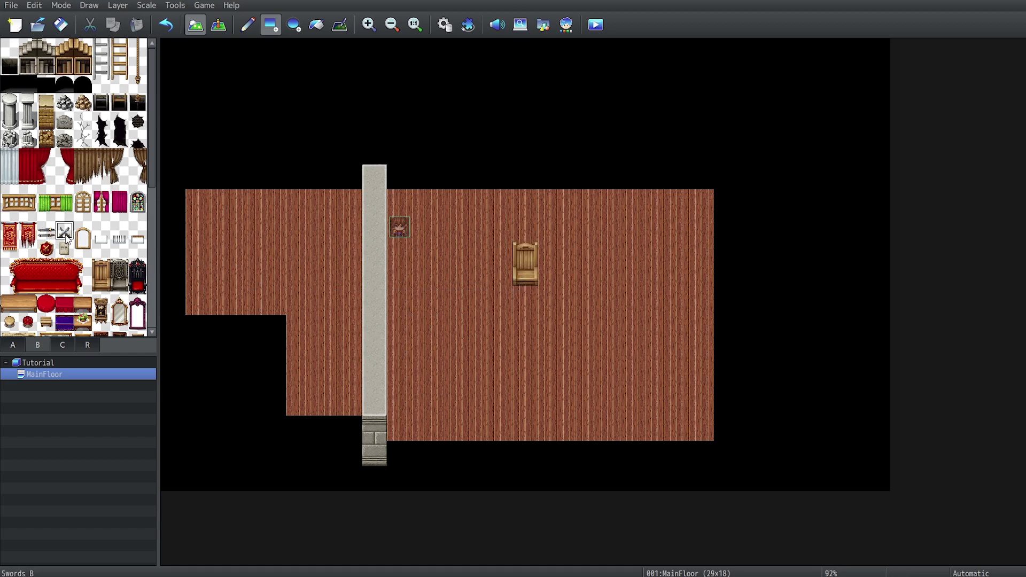
{"action": "left_click", "coordinate": [518, 259]}
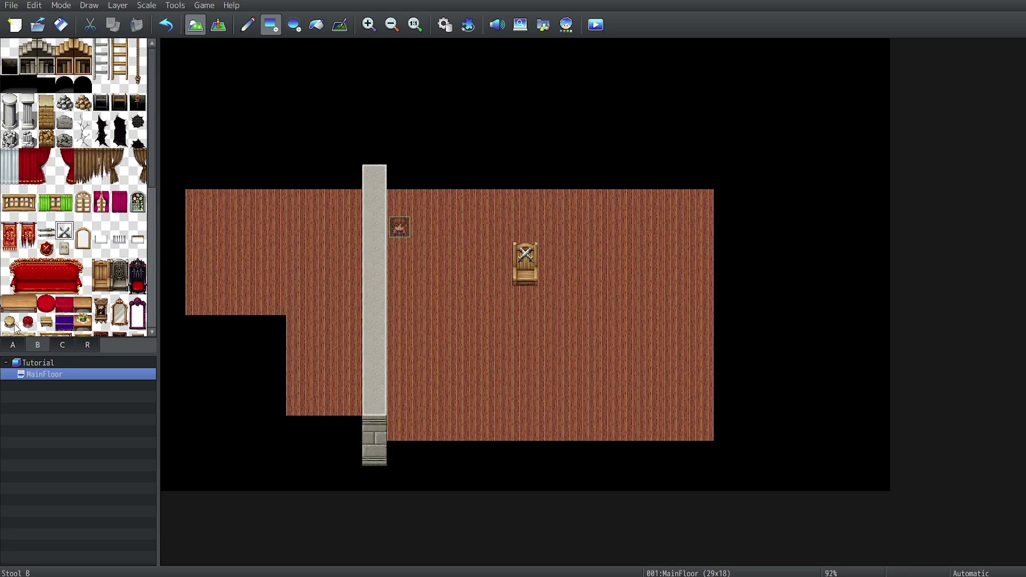
{"action": "left_click", "coordinate": [11, 322]}
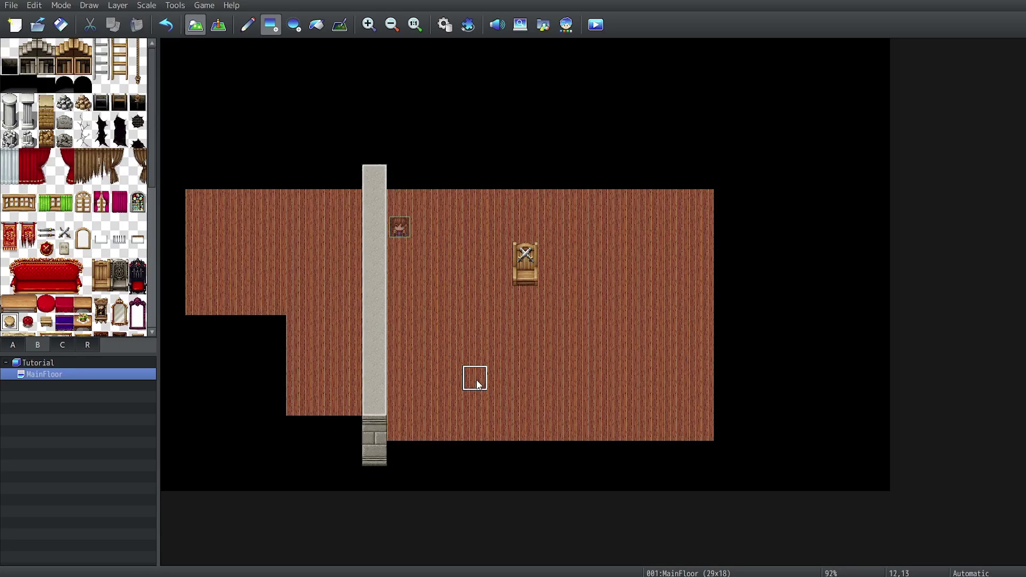
{"action": "left_click", "coordinate": [524, 262]}
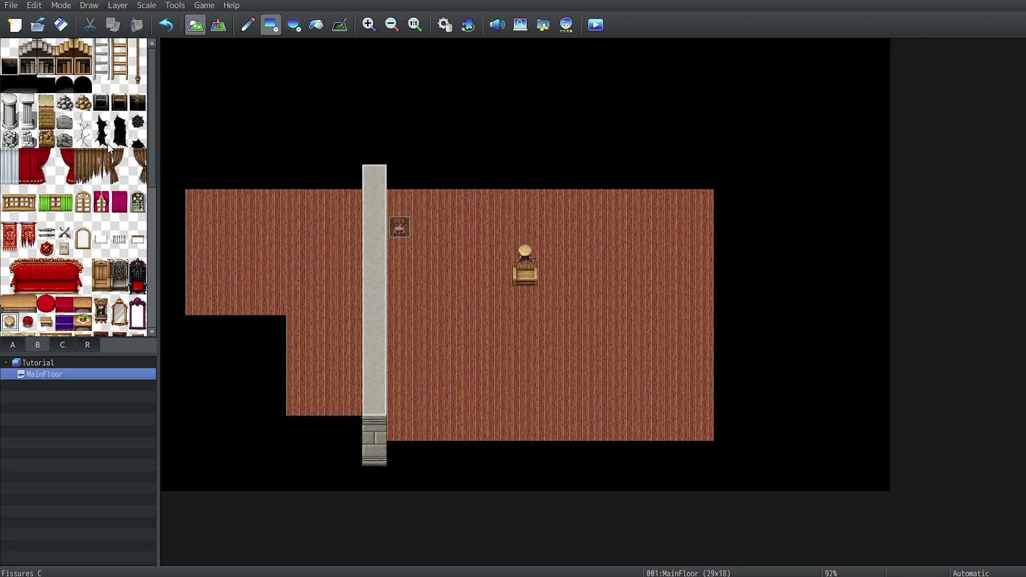
{"action": "left_click", "coordinate": [89, 125]}
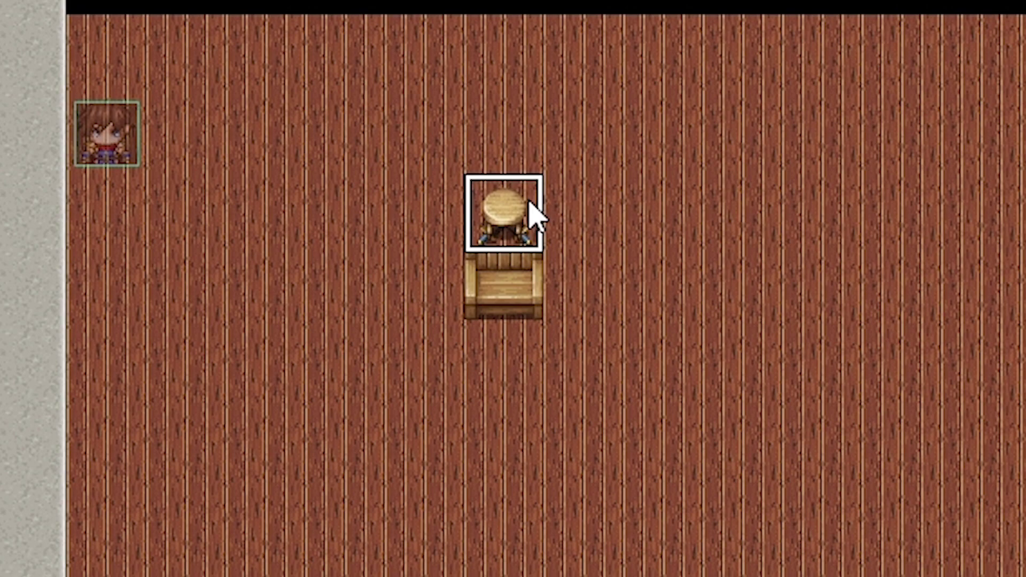
{"action": "left_click", "coordinate": [528, 201]}
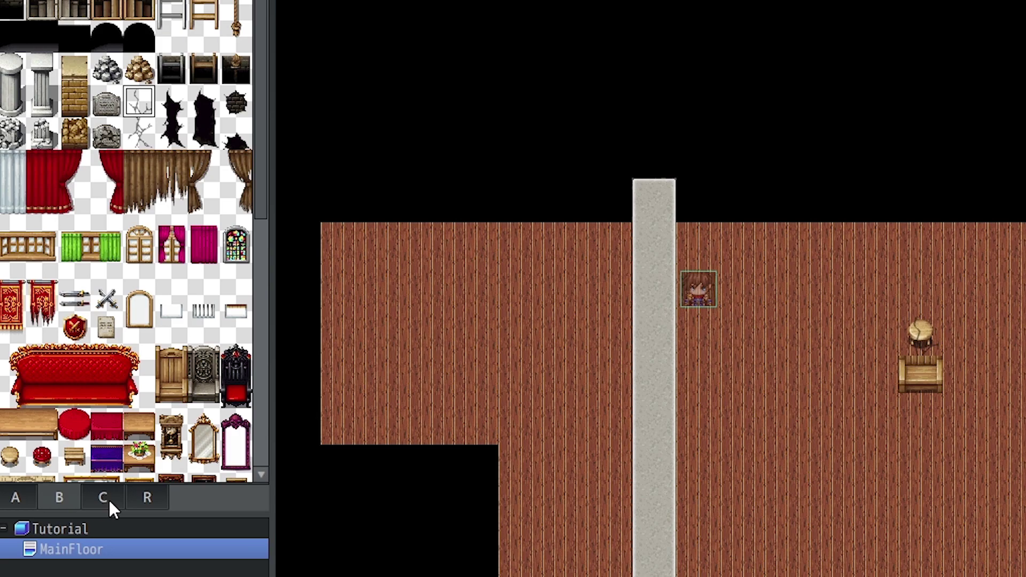
Step: From tab C, put a cup, then a potted plant, on the chair's top cell
{"action": "left_click", "coordinate": [108, 498]}
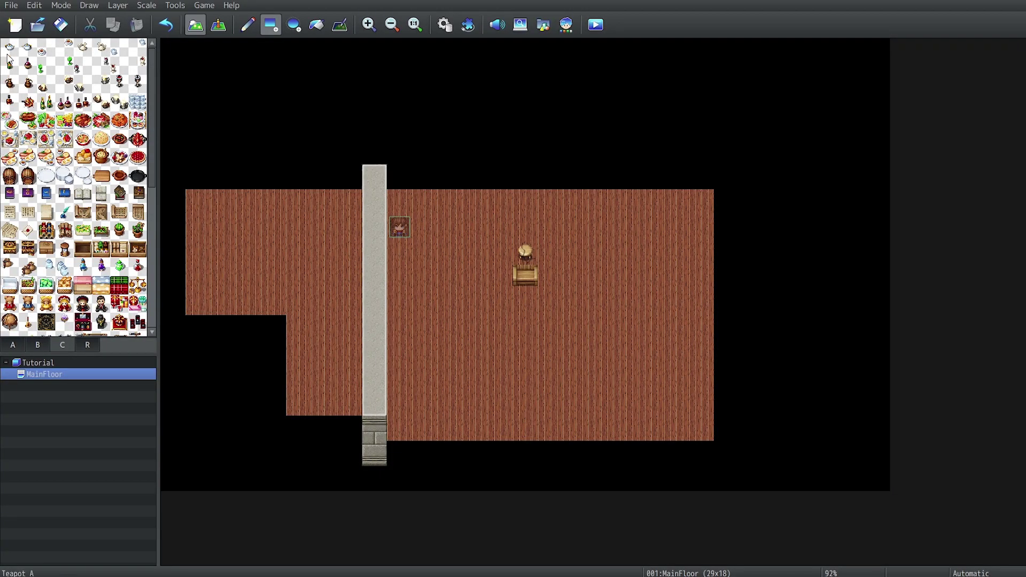
{"action": "left_click", "coordinate": [47, 53]}
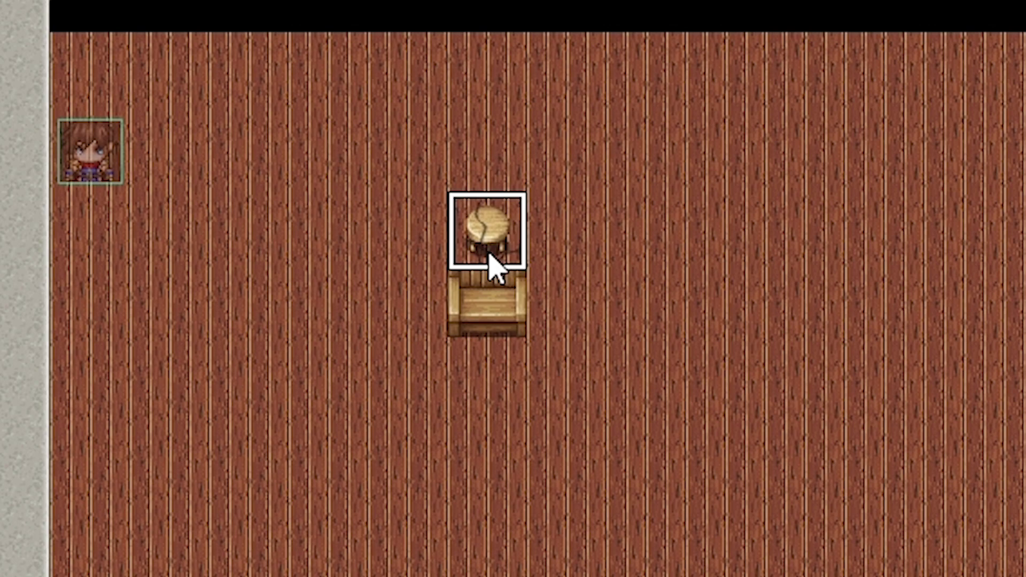
{"action": "left_click", "coordinate": [490, 255]}
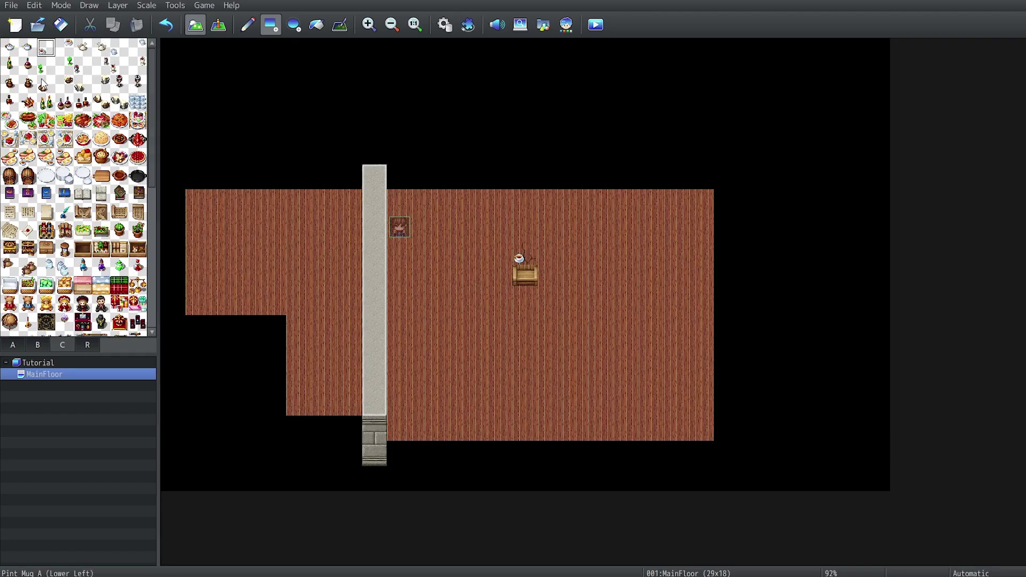
{"action": "left_click", "coordinate": [46, 65]}
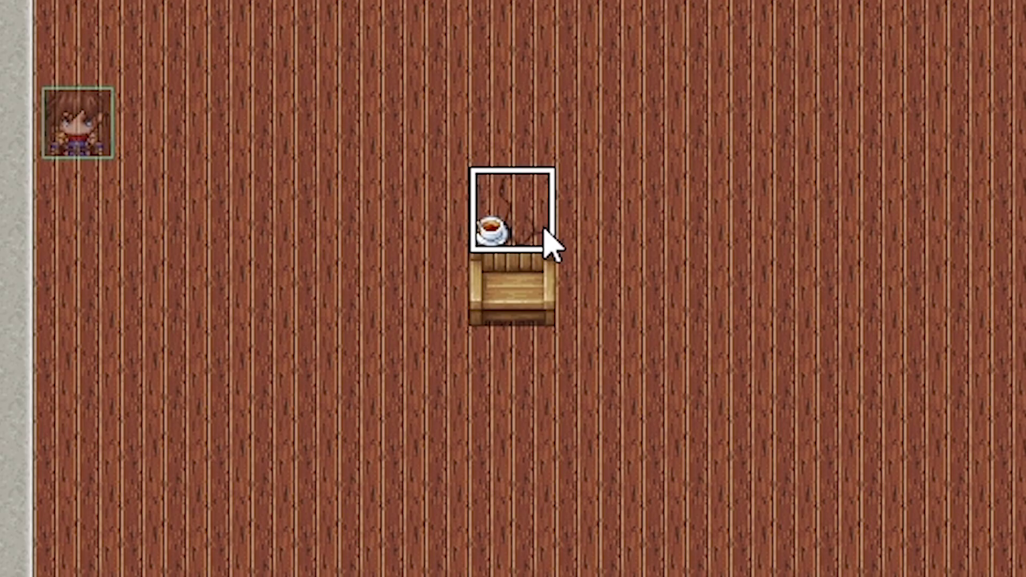
{"action": "left_click", "coordinate": [532, 257]}
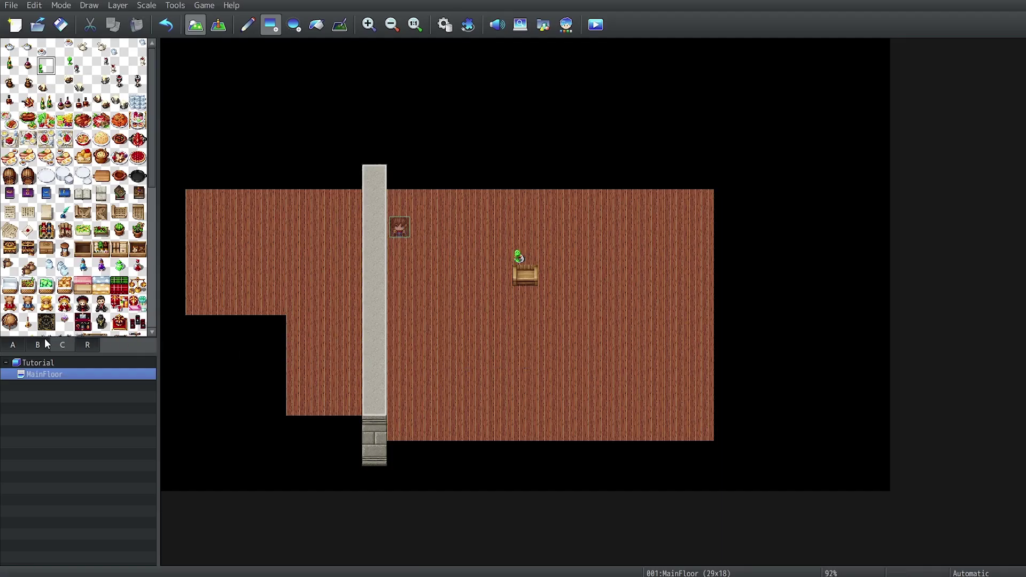
Step: Layer Swords B from tab B, then Glass A from tab C, onto the chair's top
{"action": "left_click", "coordinate": [43, 346]}
{"action": "left_click", "coordinate": [70, 236]}
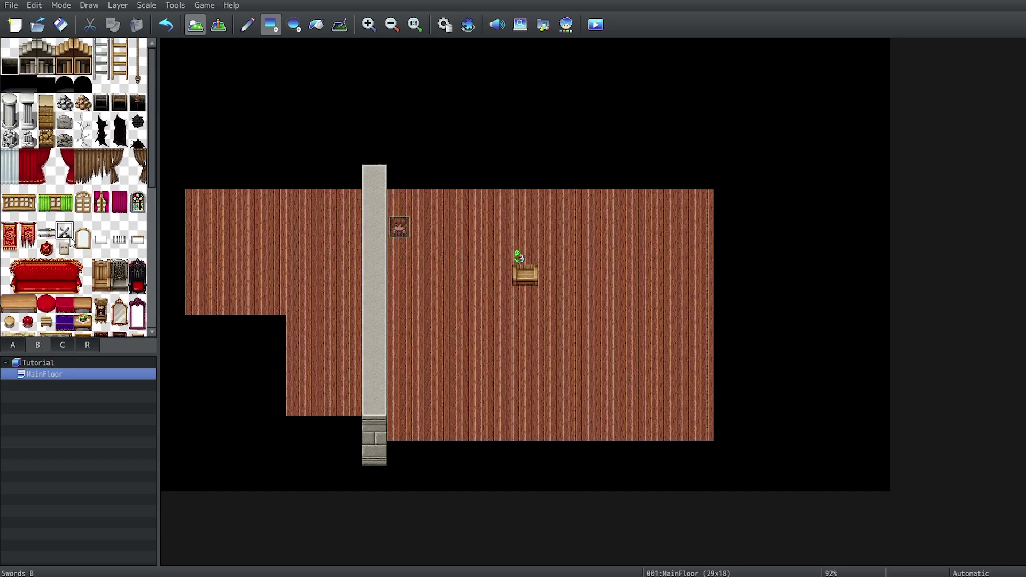
{"action": "left_click", "coordinate": [532, 263]}
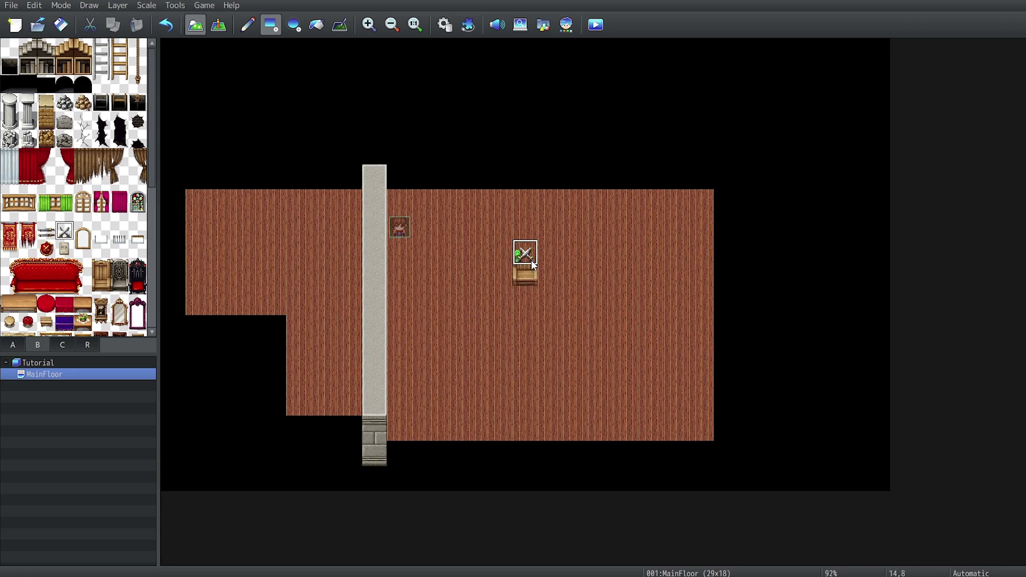
{"action": "left_click", "coordinate": [62, 345]}
{"action": "left_click", "coordinate": [133, 53]}
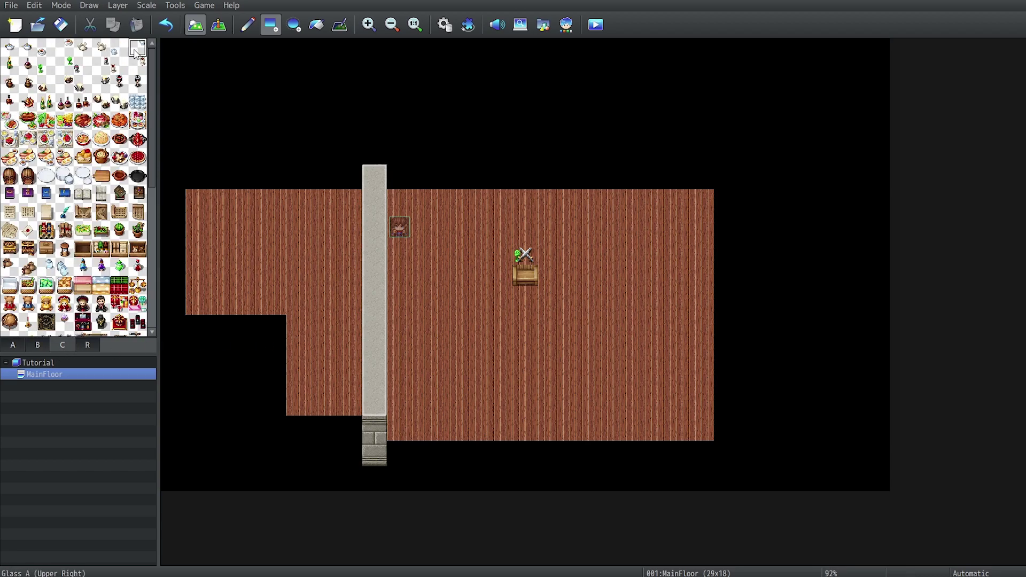
{"action": "left_click", "coordinate": [532, 264]}
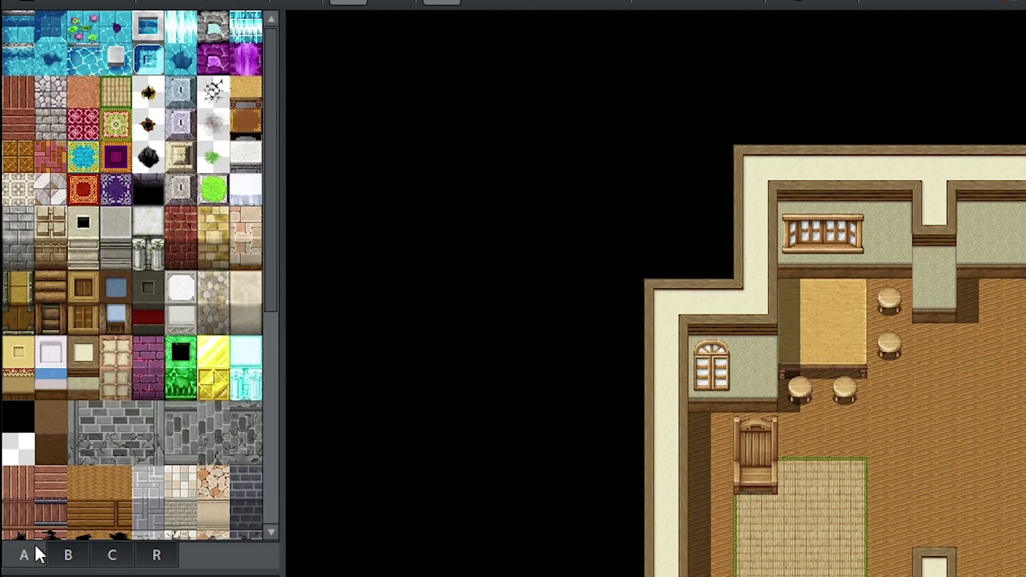
Step: Flip between tileset tabs B and A and scroll the palette down
{"action": "left_click", "coordinate": [37, 345]}
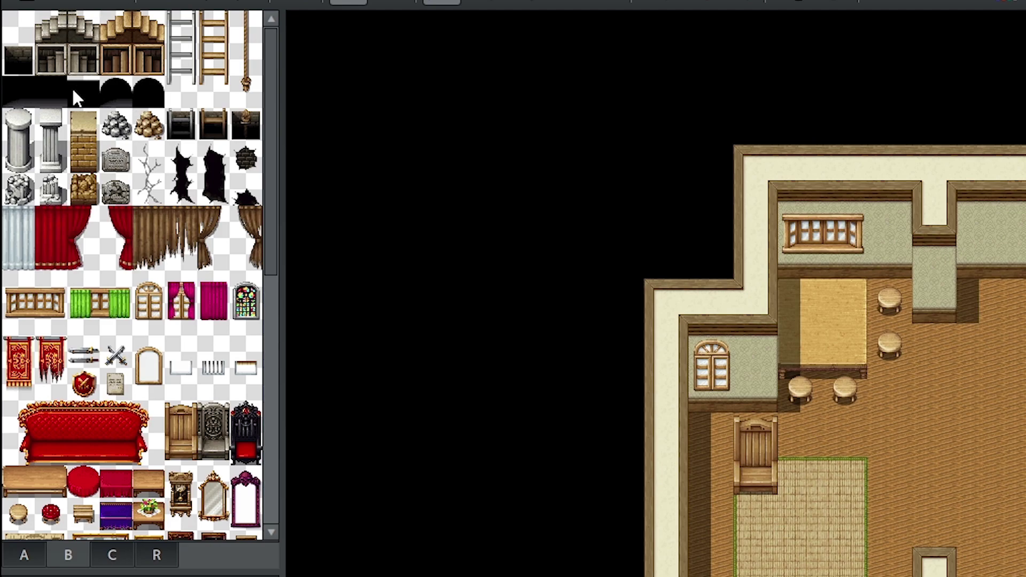
{"action": "left_click", "coordinate": [23, 557]}
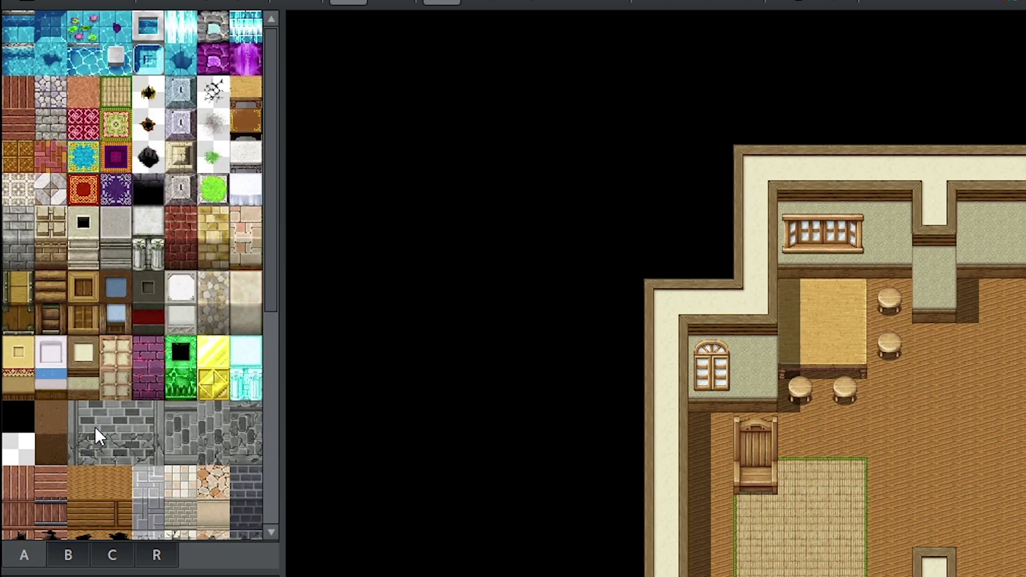
{"action": "scroll", "coordinate": [98, 435], "scroll_direction": "down", "scroll_amount": 5}
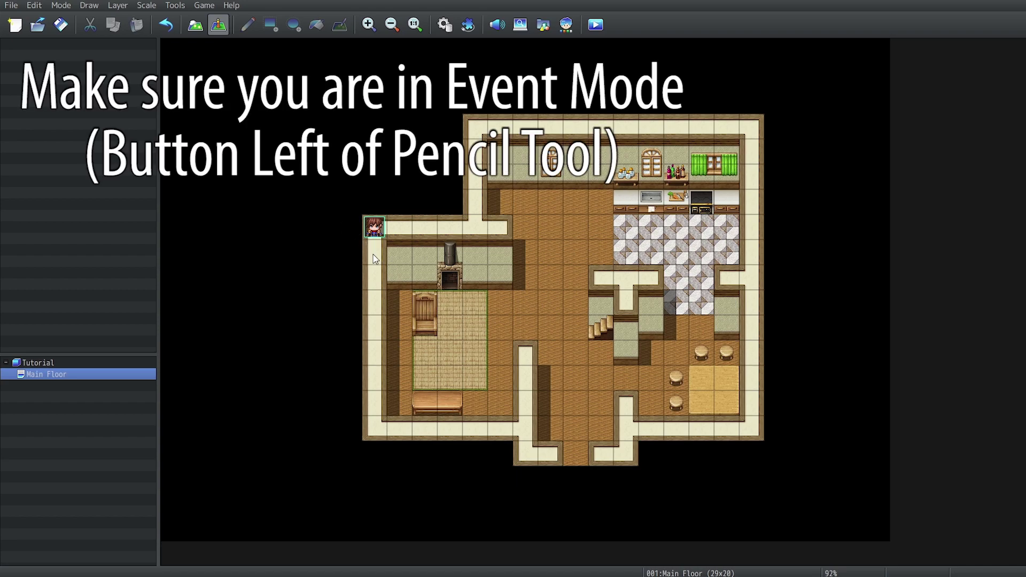
Step: Move the player start into the bottom entrance corridor, save, and start a new-game playtest
{"action": "left_click", "coordinate": [378, 229]}
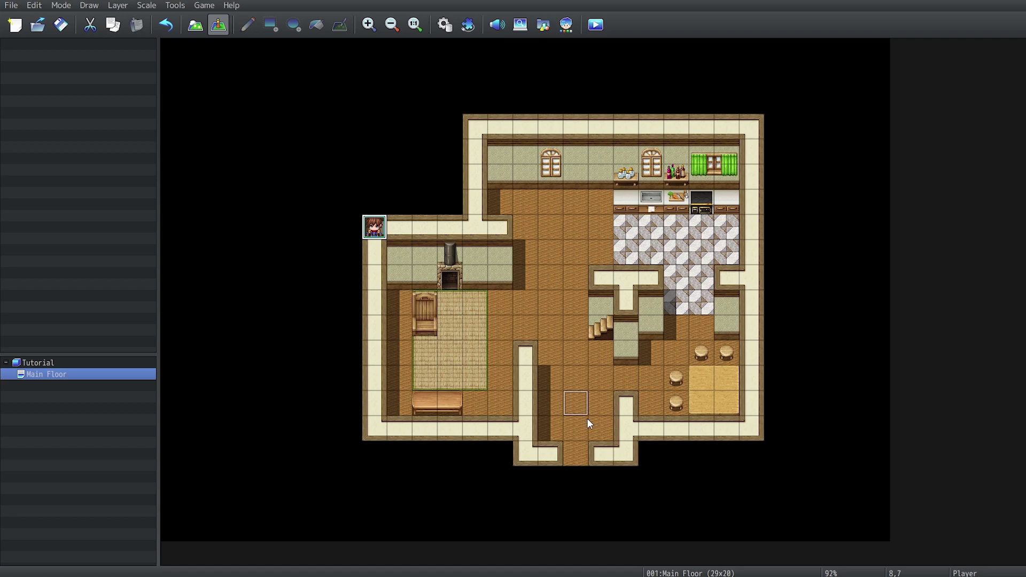
{"action": "left_click_drag", "start_coordinate": [582, 432], "coordinate": [584, 436]}
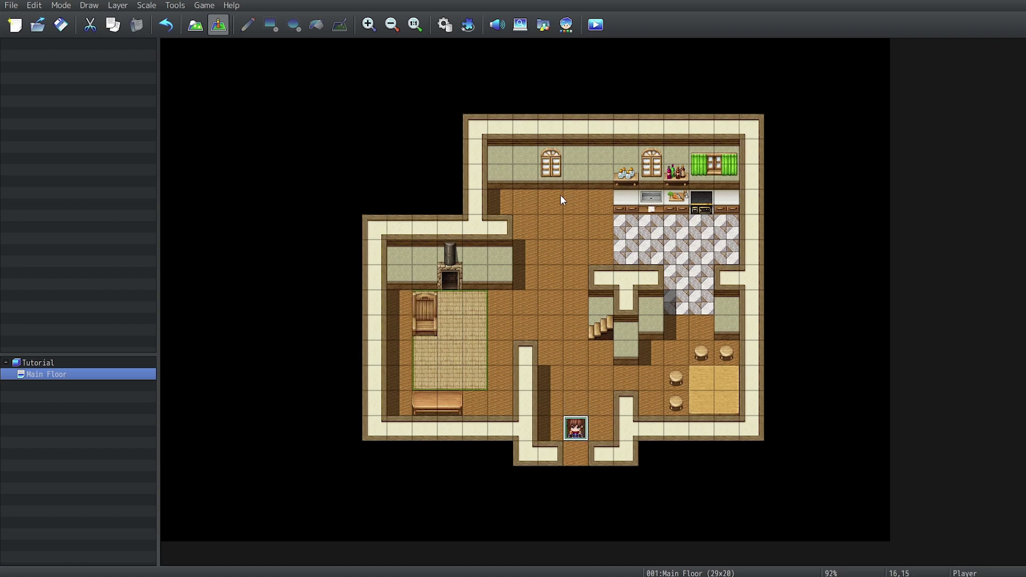
{"action": "left_click", "coordinate": [599, 29]}
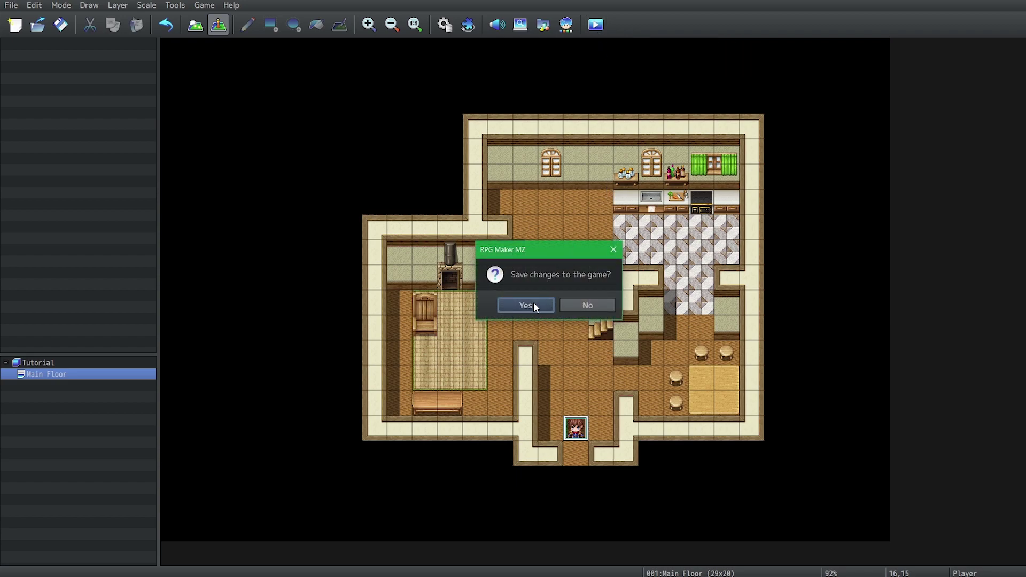
{"action": "left_click", "coordinate": [535, 306]}
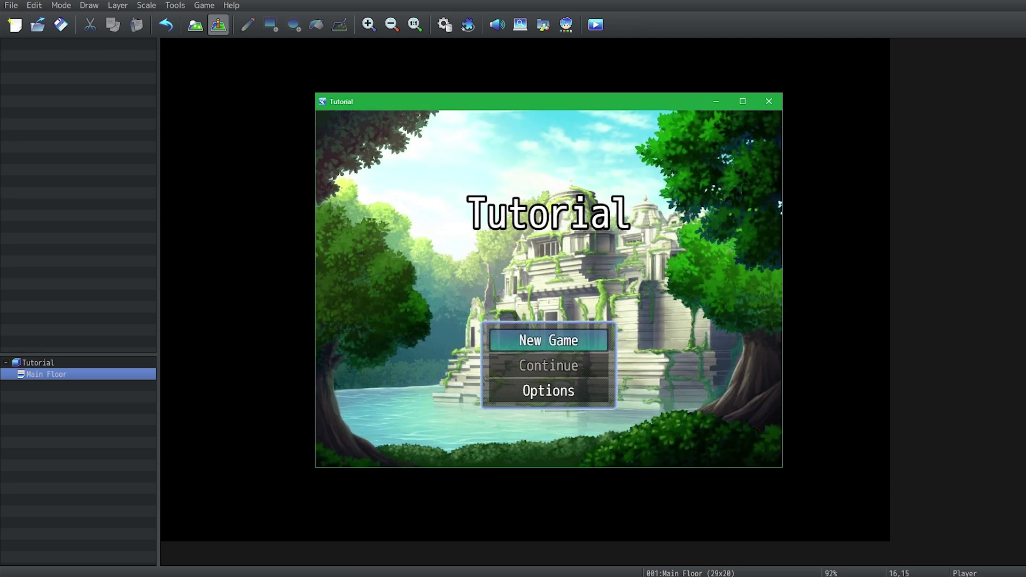
{"action": "key", "text": "Return"}
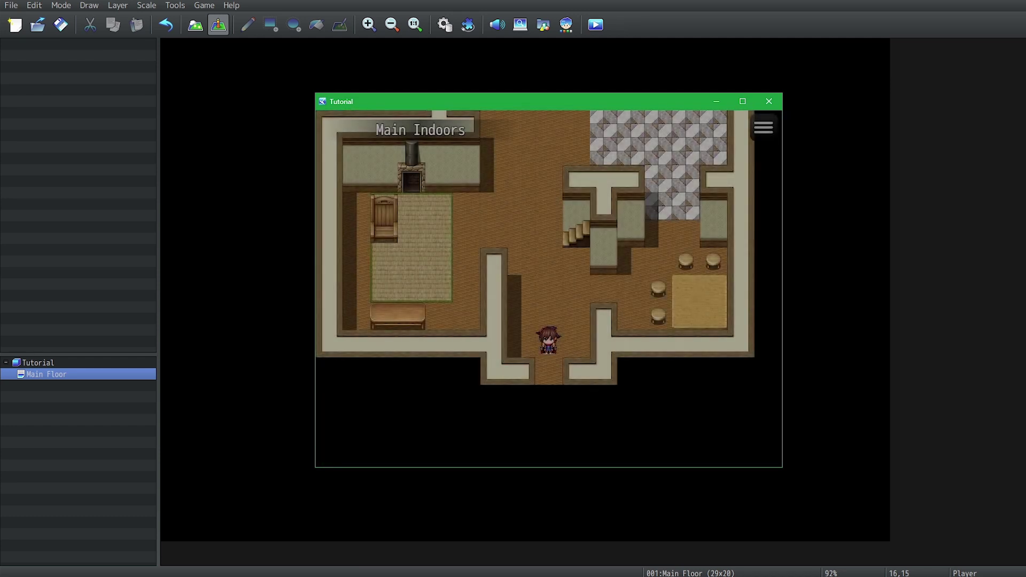
Step: Walk the party up into the kitchen and back out, watching the camera follow
{"action": "key", "text": "Up"}
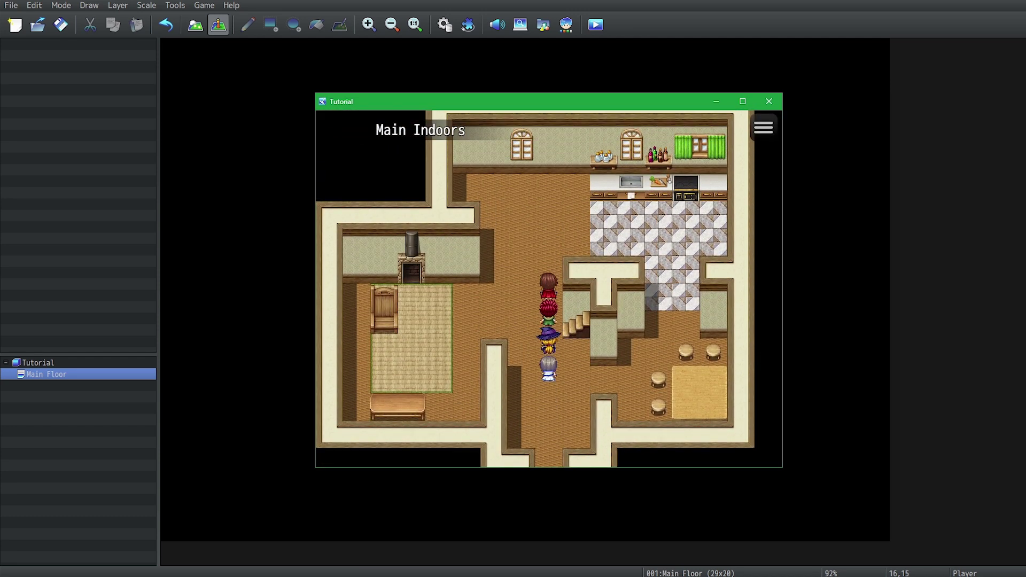
{"action": "key", "text": "Right"}
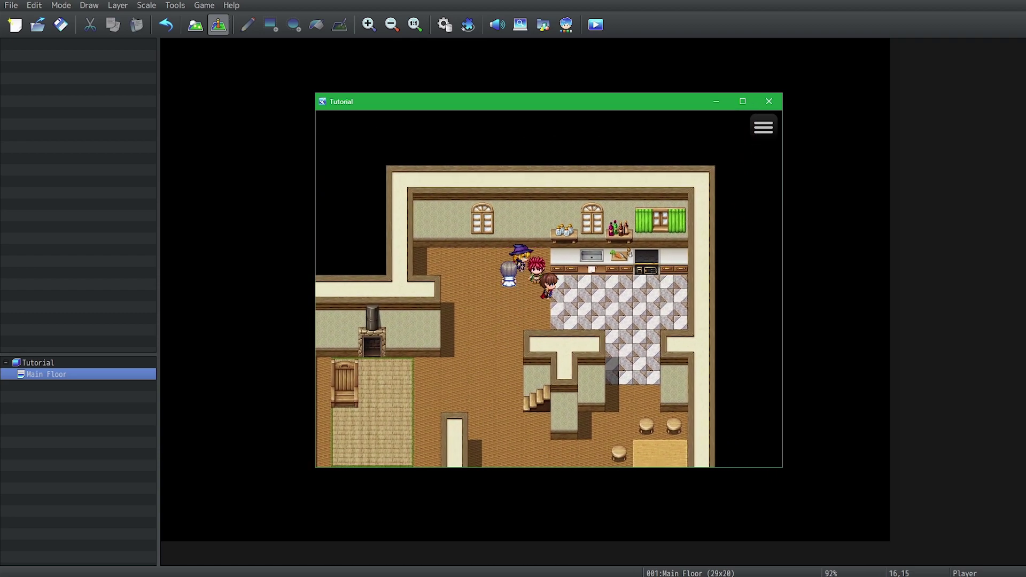
{"action": "key", "text": "Down"}
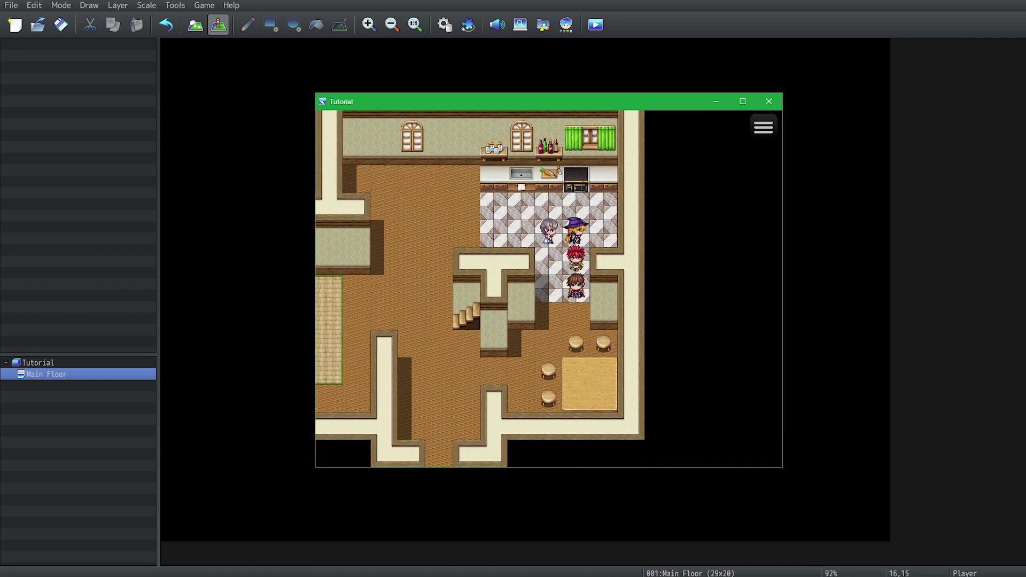
{"action": "key", "text": "Left"}
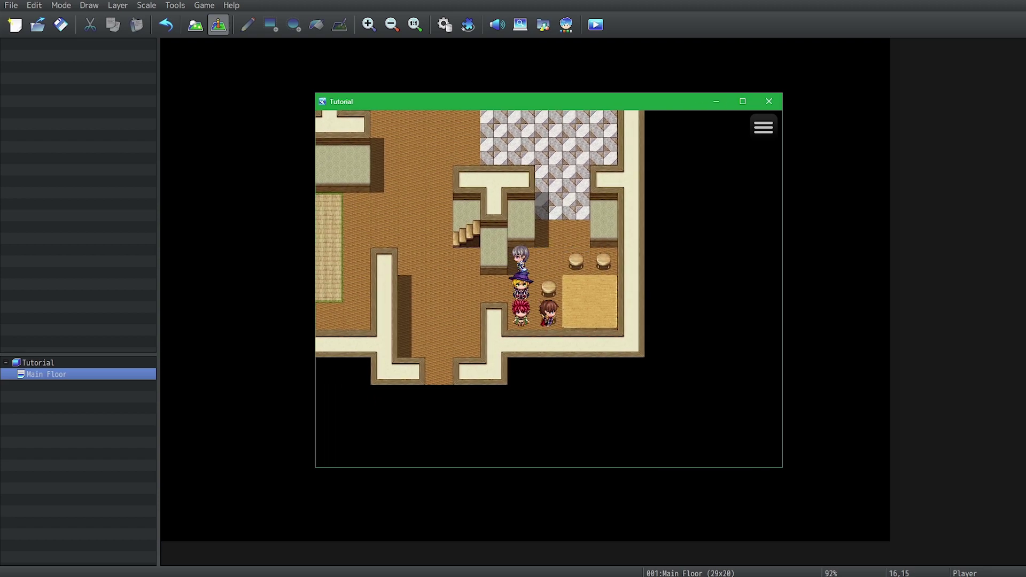
{"action": "key", "text": "Up"}
{"action": "key", "text": "Down"}
{"action": "key", "text": "Left"}
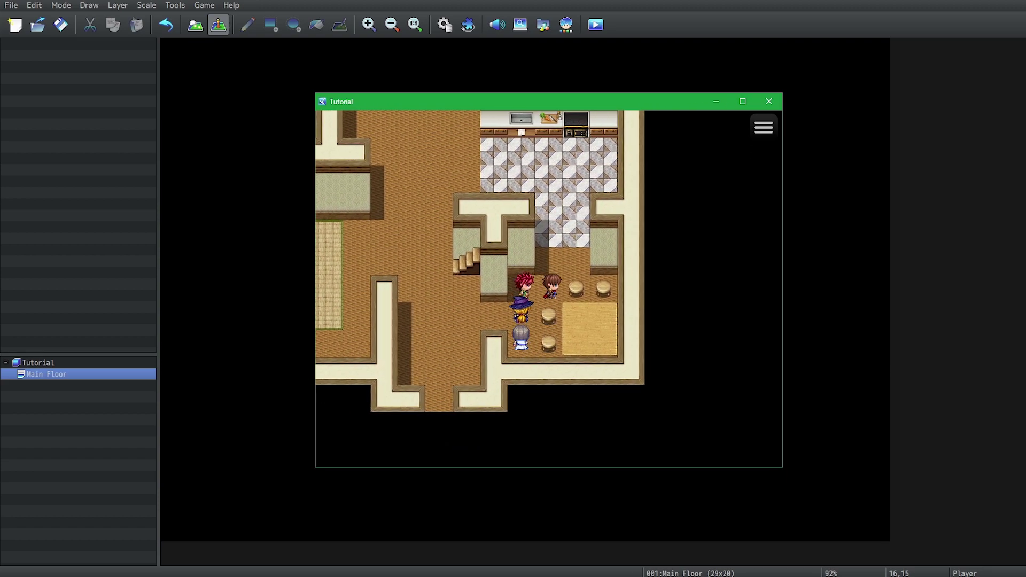
{"action": "key", "text": "Up"}
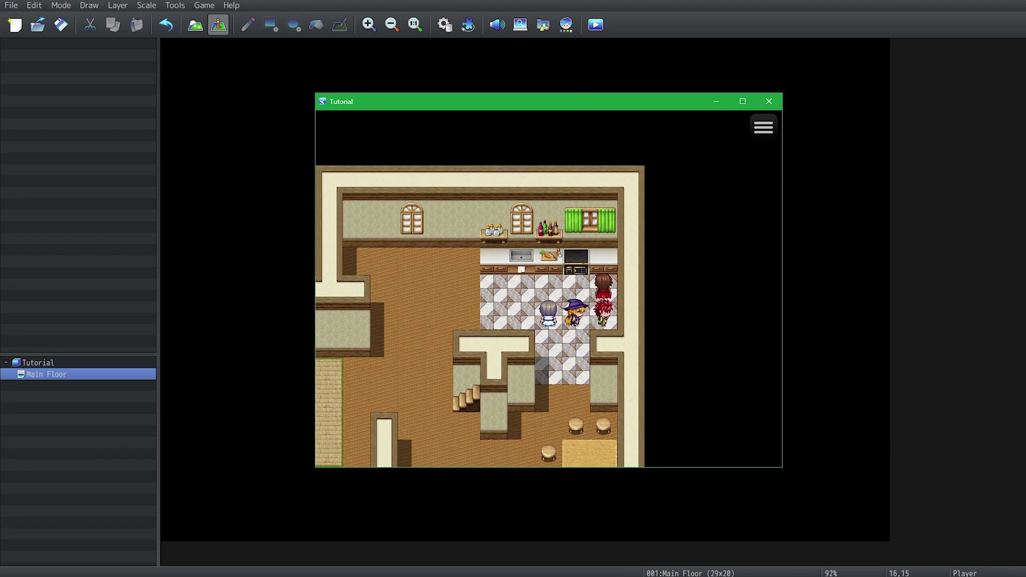
{"action": "key", "text": "Left"}
{"action": "key", "text": "Down"}
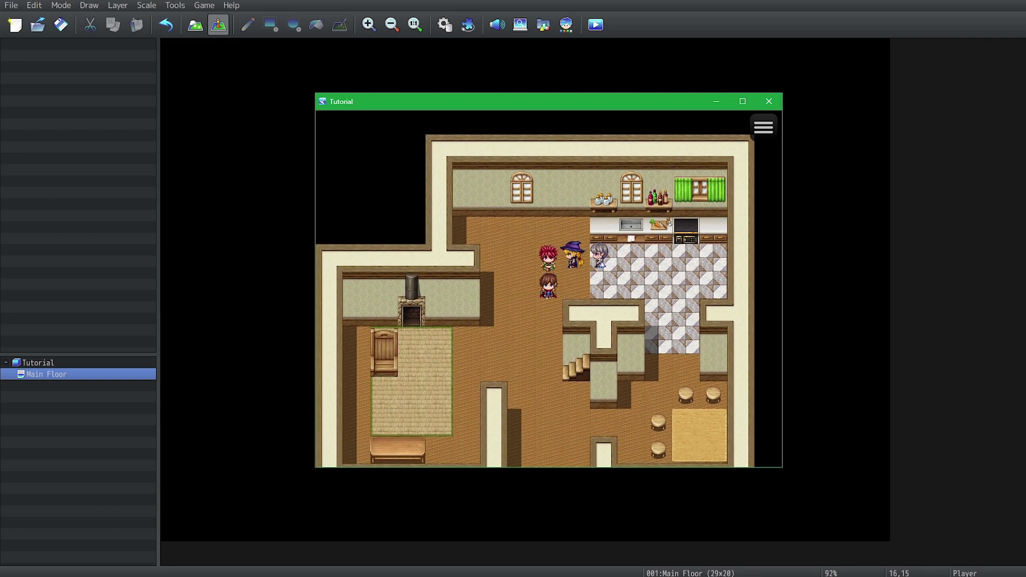
Step: Walk the party around the fireplace room and rug toward the hallway counter
{"action": "key", "text": "Down"}
{"action": "key", "text": "Left"}
{"action": "key", "text": "Up"}
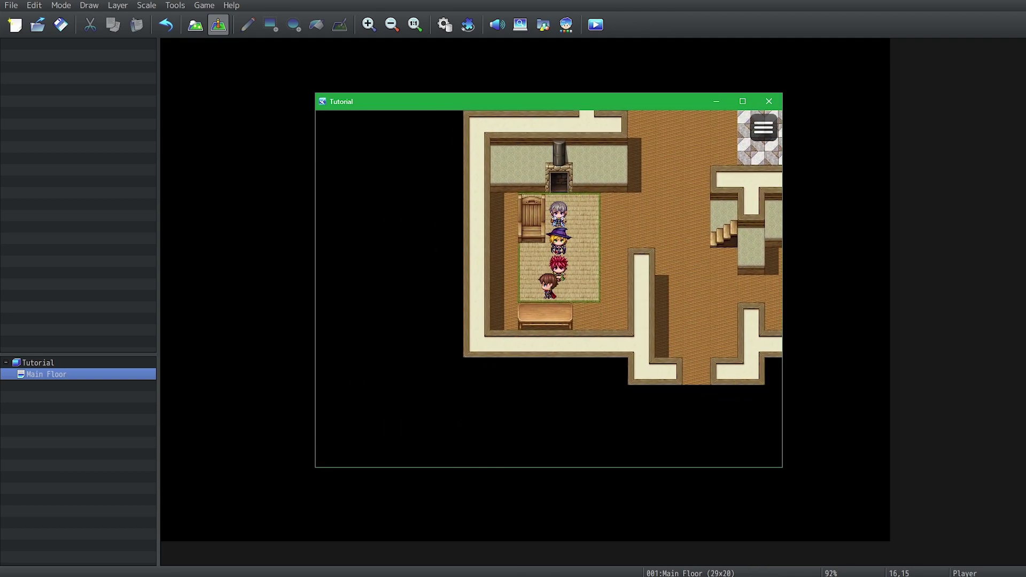
{"action": "key", "text": "Left"}
{"action": "key", "text": "Down"}
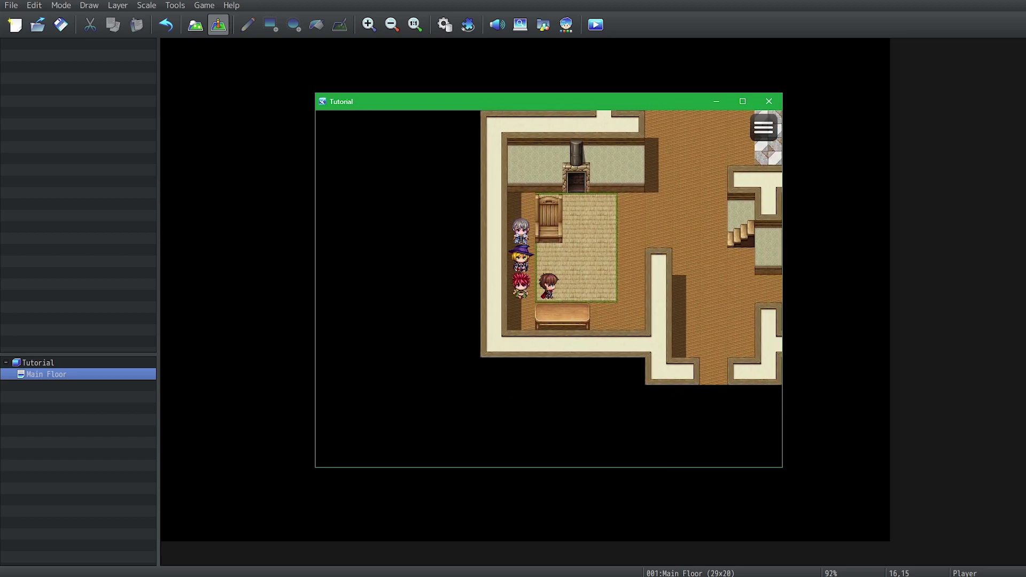
{"action": "key", "text": "Right"}
{"action": "key", "text": "Right"}
{"action": "key", "text": "Up"}
{"action": "key", "text": "Left"}
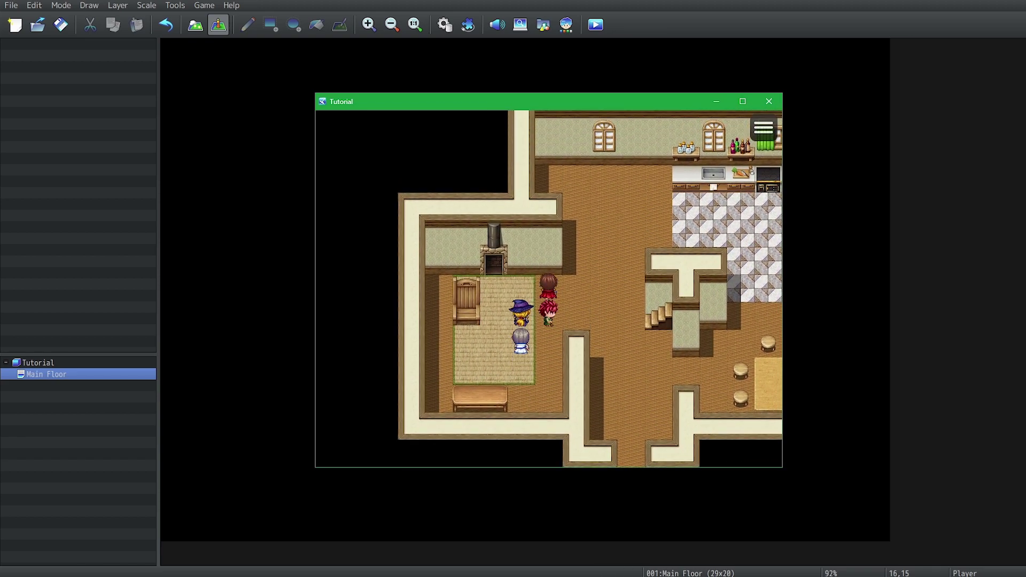
{"action": "key", "text": "Right"}
{"action": "key", "text": "Down"}
{"action": "key", "text": "Right"}
{"action": "key", "text": "Down"}
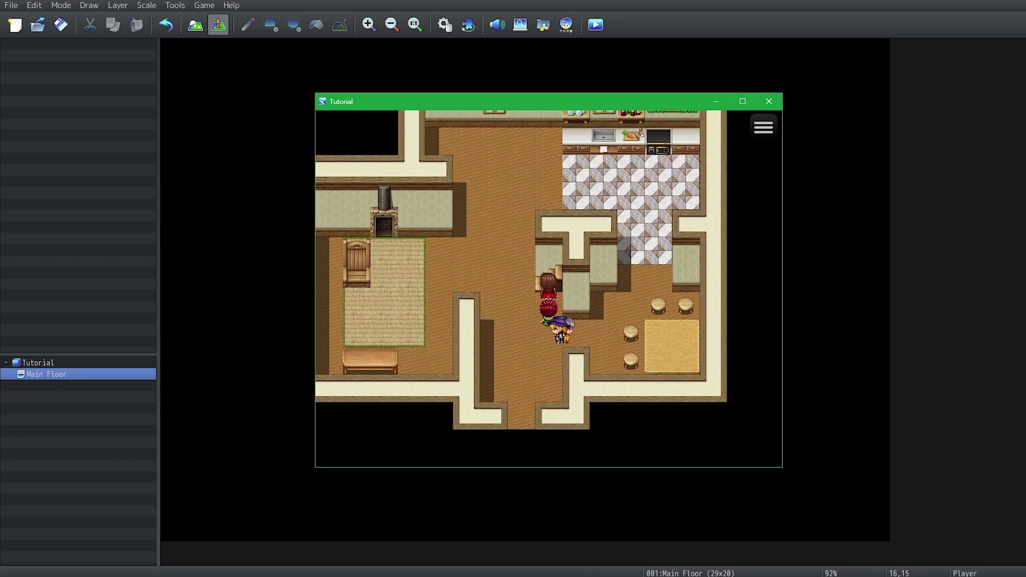
{"action": "key", "text": "Right"}
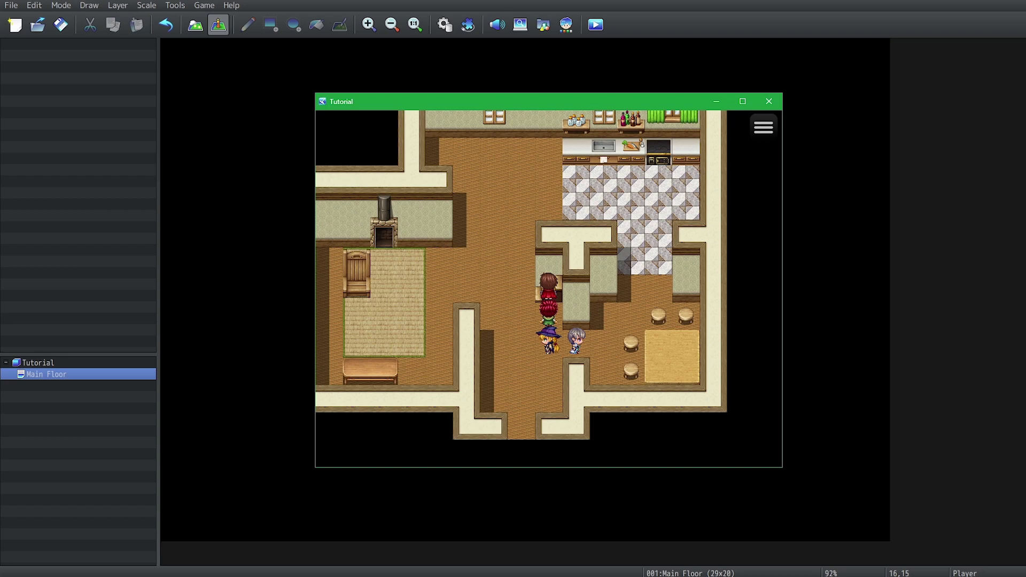
{"action": "key", "text": "Return"}
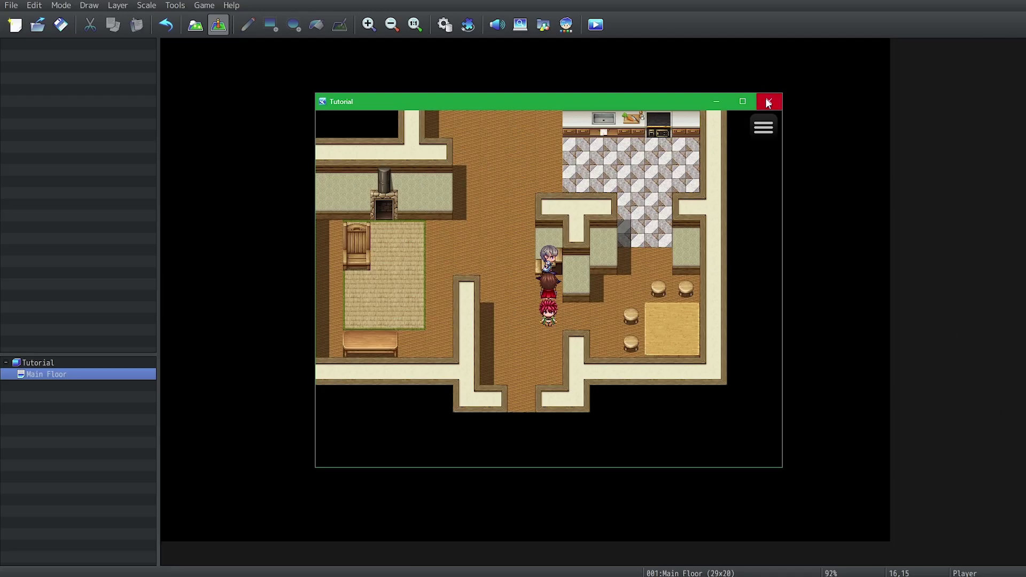
Step: Close the playtest and open the Database's Tilesets page
{"action": "left_click", "coordinate": [770, 102]}
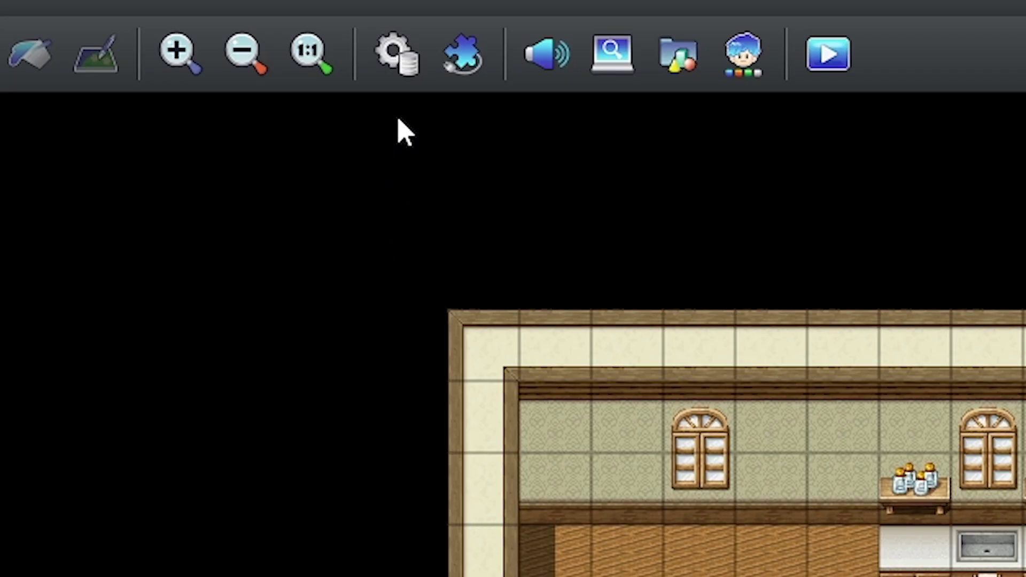
{"action": "left_click", "coordinate": [397, 54]}
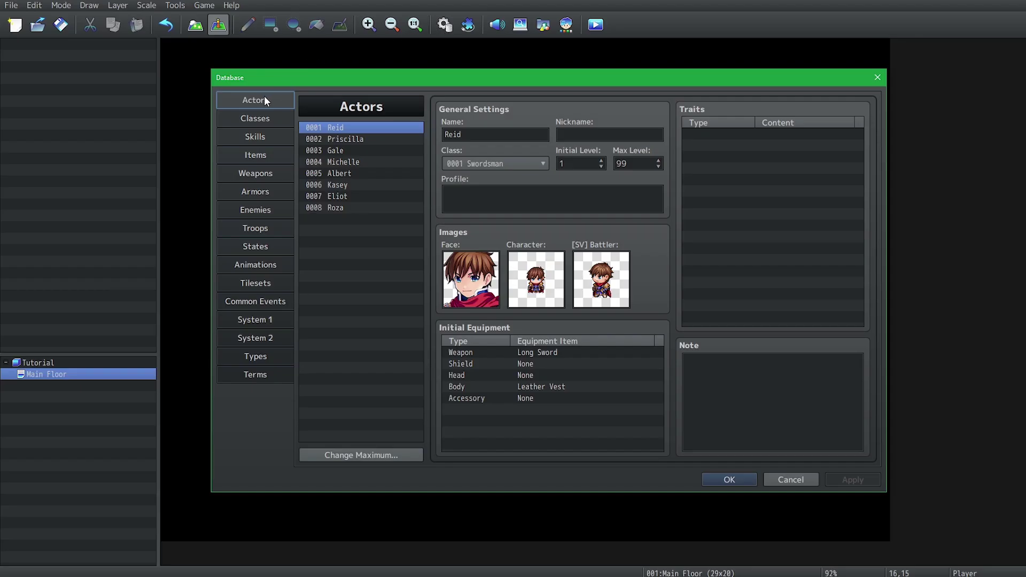
{"action": "left_click", "coordinate": [272, 282]}
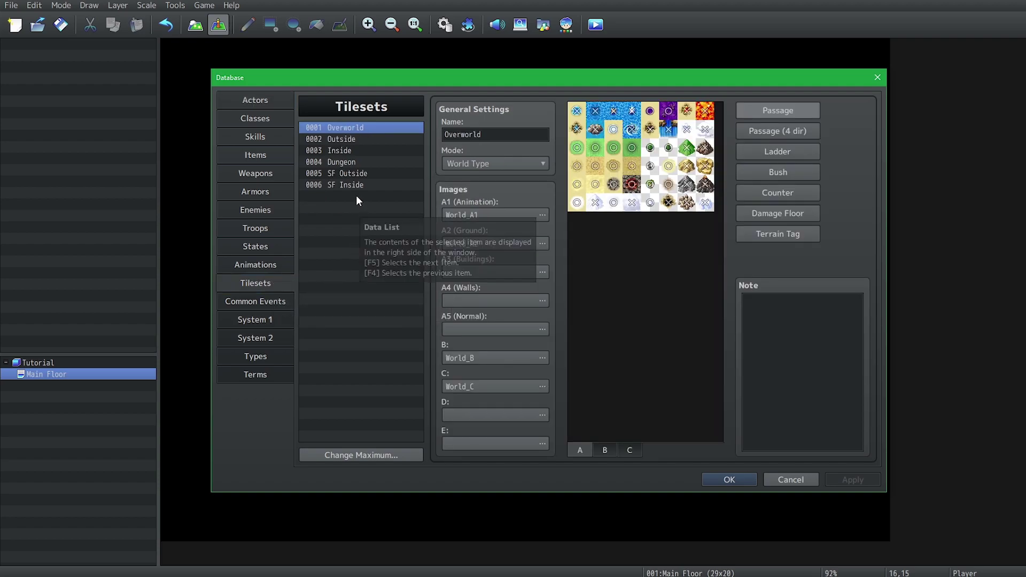
Step: Select 0003 Inside and set a top-row tab B tile to star passage (above characters)
{"action": "left_click", "coordinate": [353, 154]}
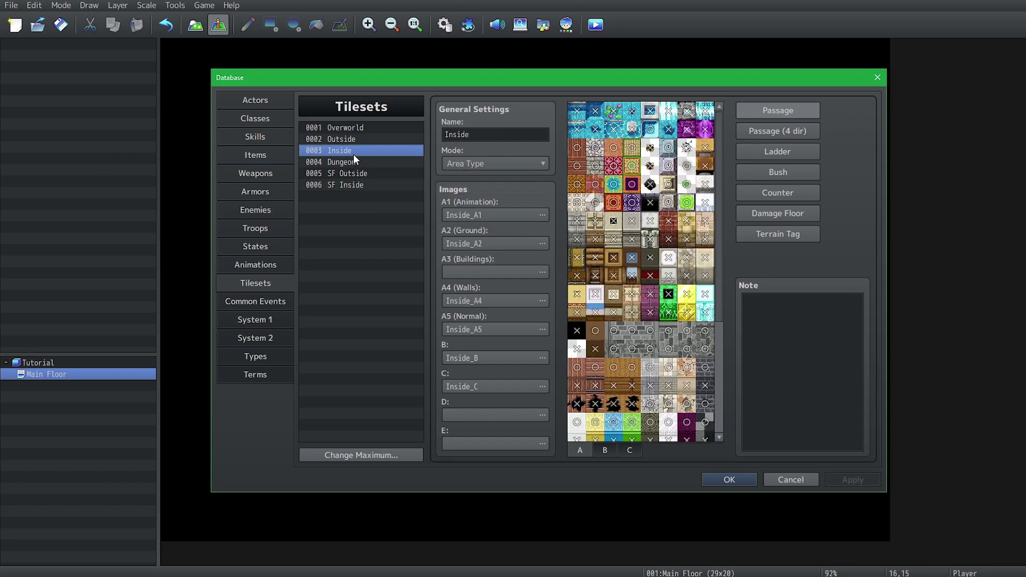
{"action": "left_click", "coordinate": [606, 451]}
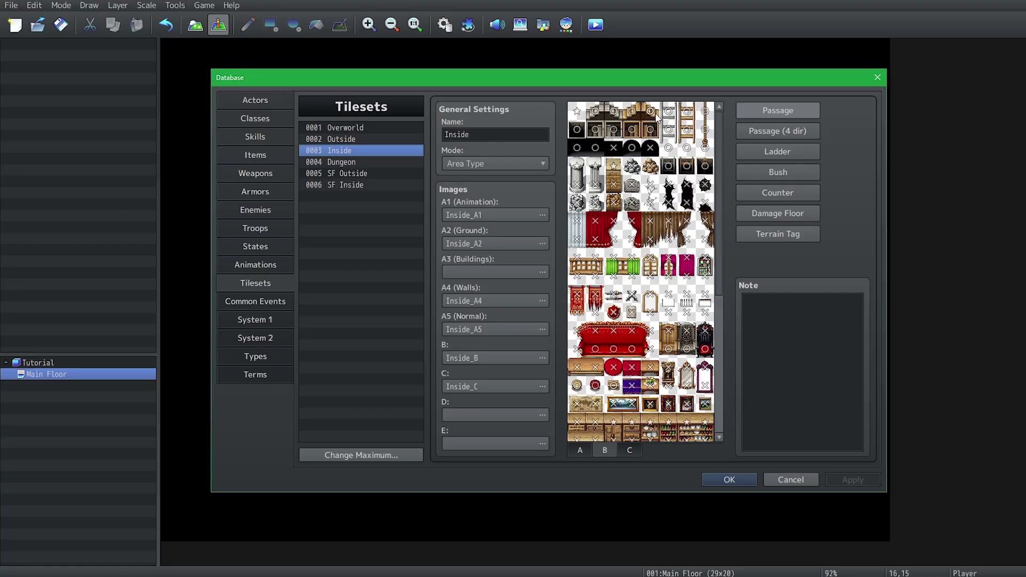
{"action": "left_click", "coordinate": [518, 57]}
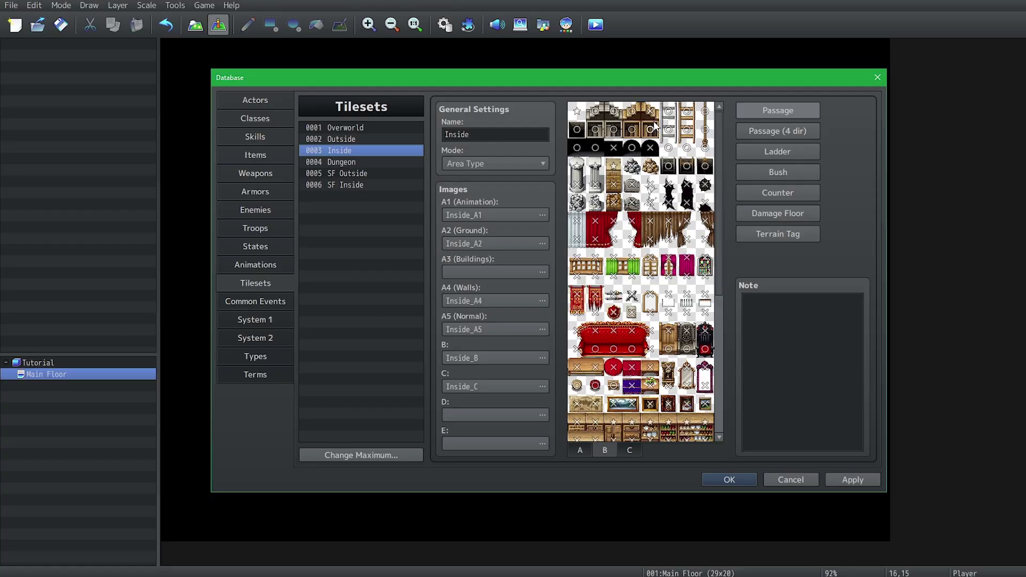
{"action": "left_click", "coordinate": [648, 114]}
Step: Review the tileset's Passage (4 dir), Ladder and Bush settings
{"action": "left_click", "coordinate": [752, 131]}
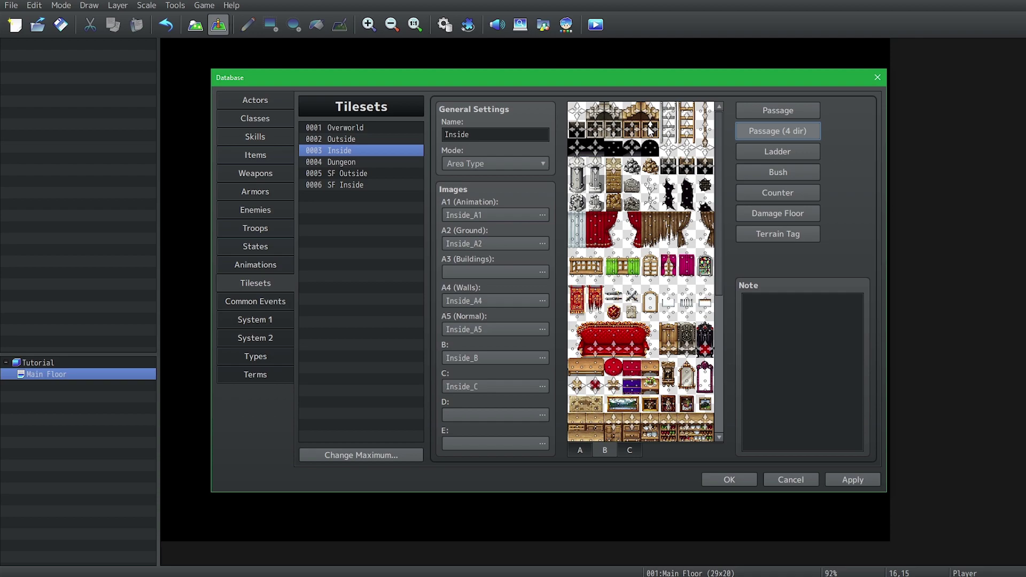
{"action": "left_click", "coordinate": [762, 153]}
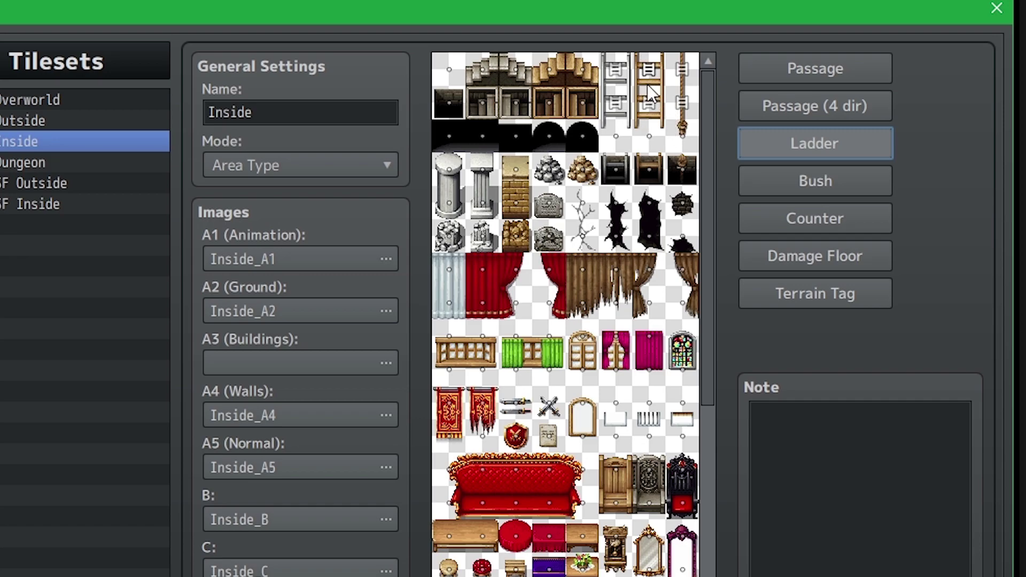
{"action": "left_click", "coordinate": [815, 181]}
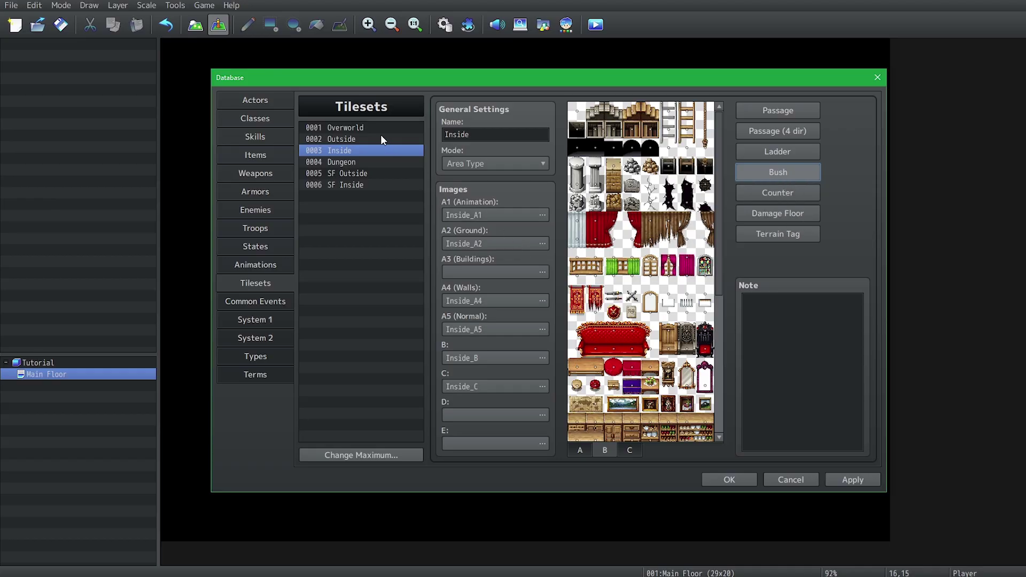
Step: Select the 0002 Outside tileset, scroll its tile preview, and apply the changes
{"action": "left_click", "coordinate": [354, 139]}
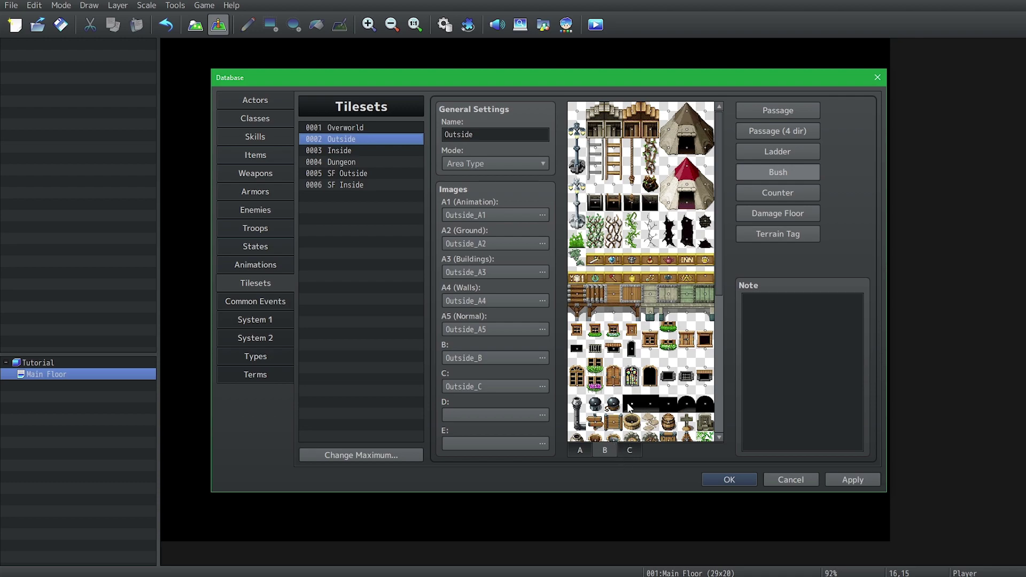
{"action": "scroll", "coordinate": [629, 410], "scroll_direction": "down", "scroll_amount": 5}
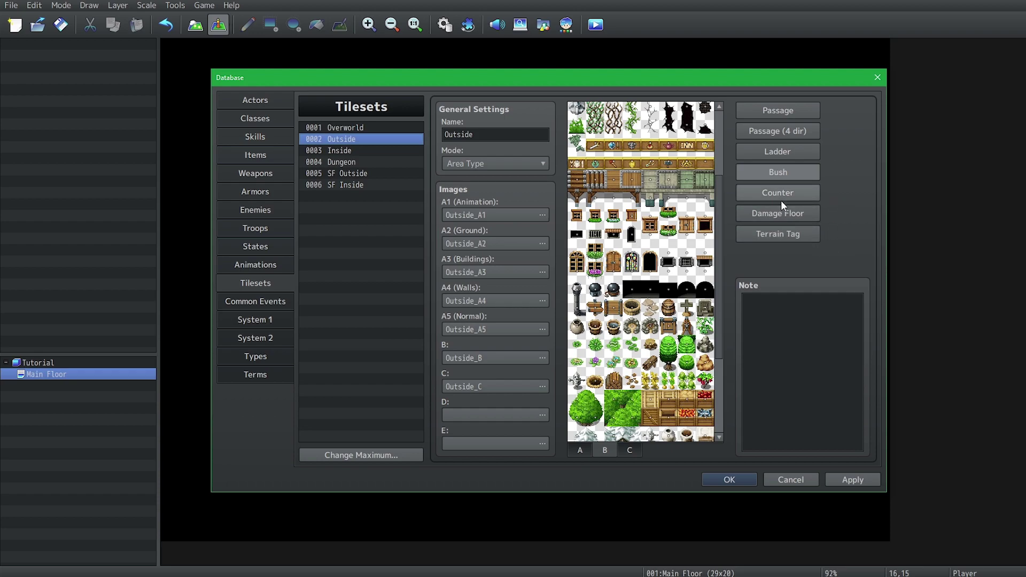
{"action": "mouse_move", "coordinate": [781, 194]}
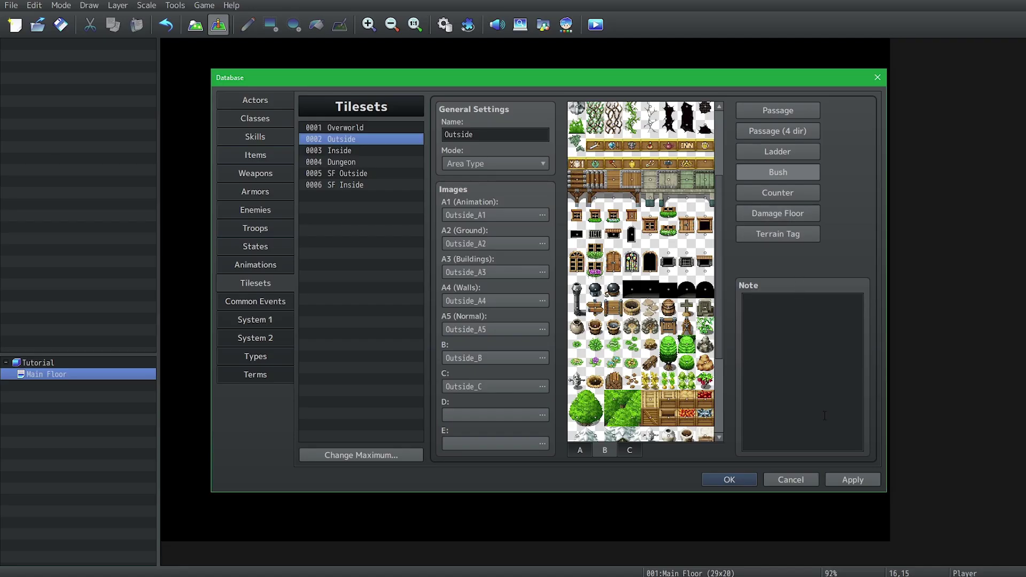
{"action": "left_click", "coordinate": [846, 478]}
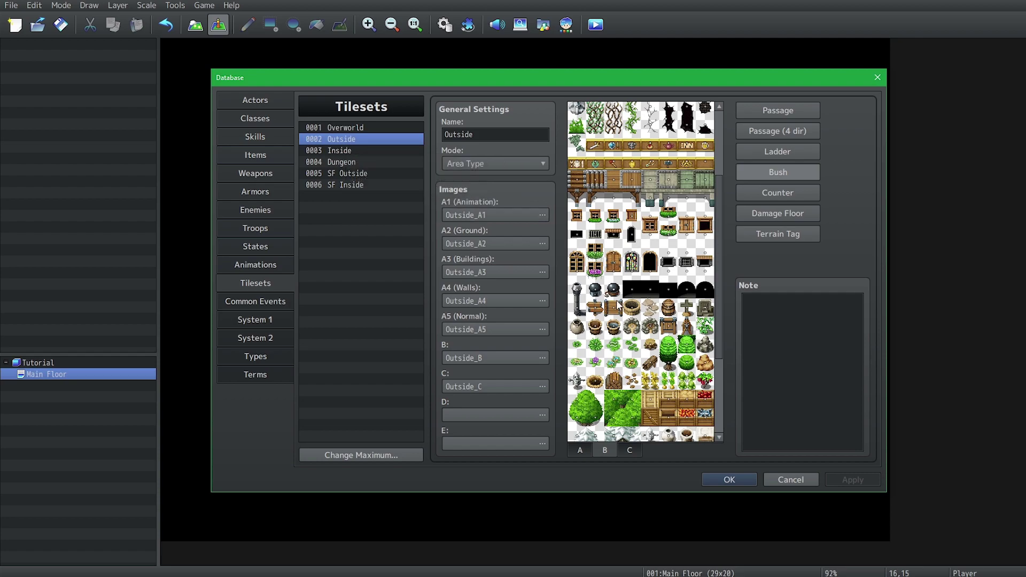
Step: In Main Floor's Map Properties, enable Autoplay BGM and choose the Scene2 track
{"action": "key", "text": "Escape"}
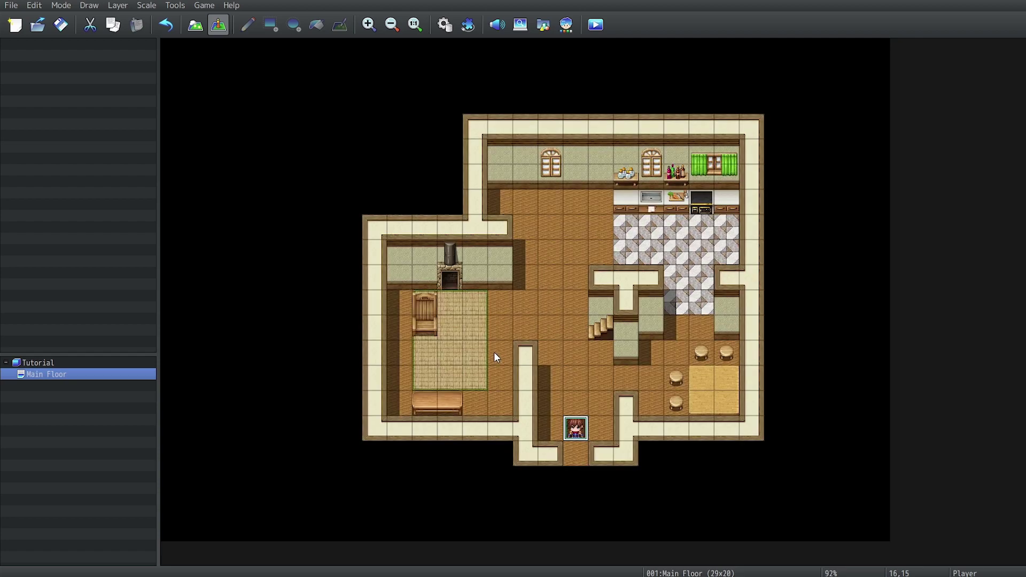
{"action": "double_click", "coordinate": [68, 374]}
{"action": "key", "text": "End"}
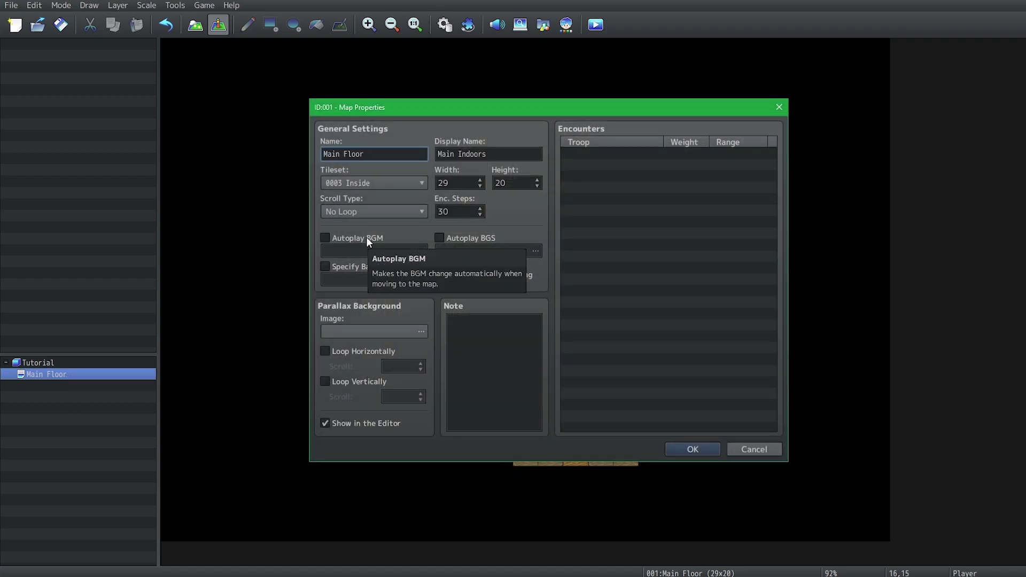
{"action": "left_click", "coordinate": [368, 236]}
{"action": "left_click", "coordinate": [406, 250]}
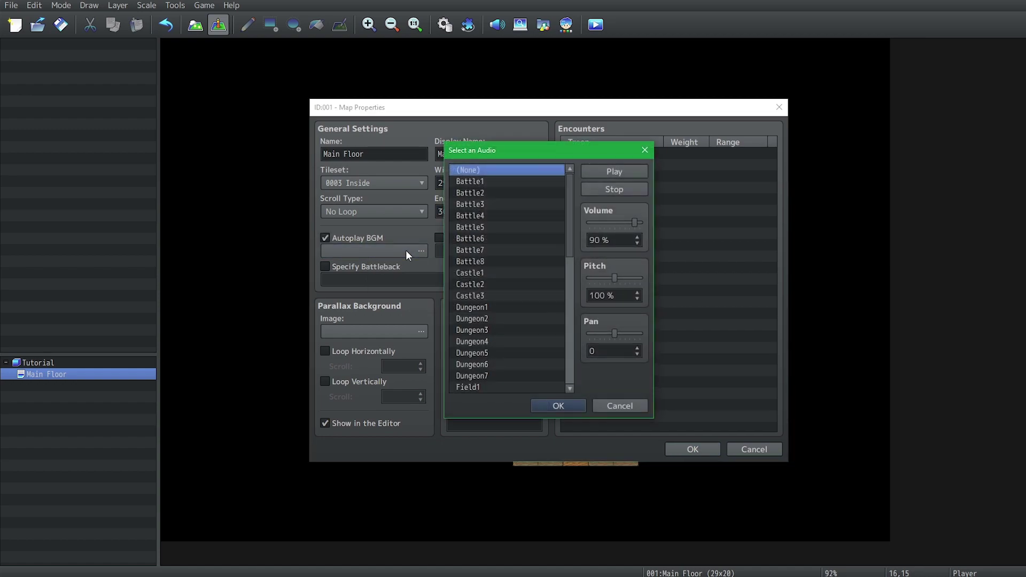
{"action": "left_click", "coordinate": [500, 216]}
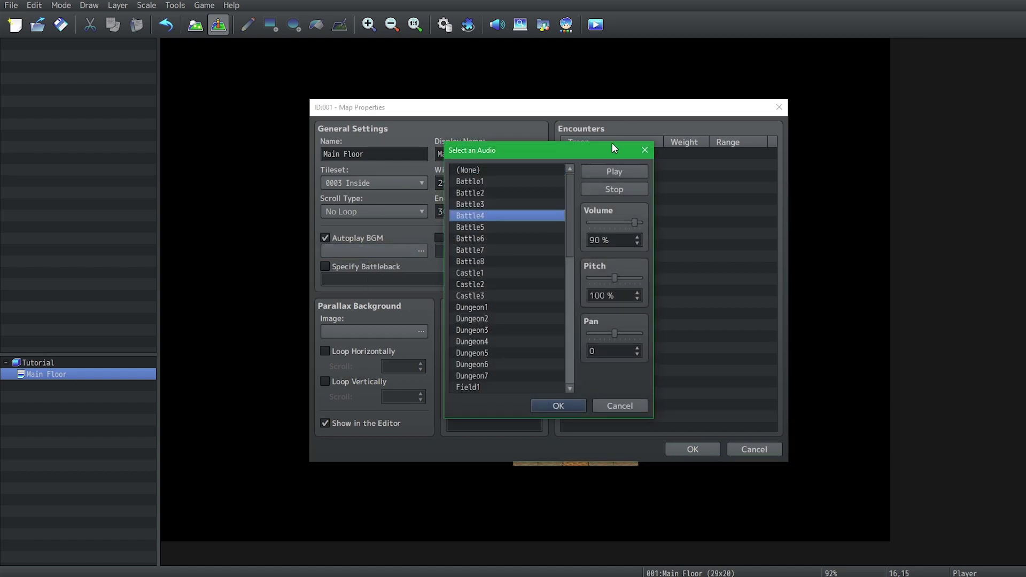
{"action": "left_click_drag", "start_coordinate": [611, 145], "coordinate": [741, 144]}
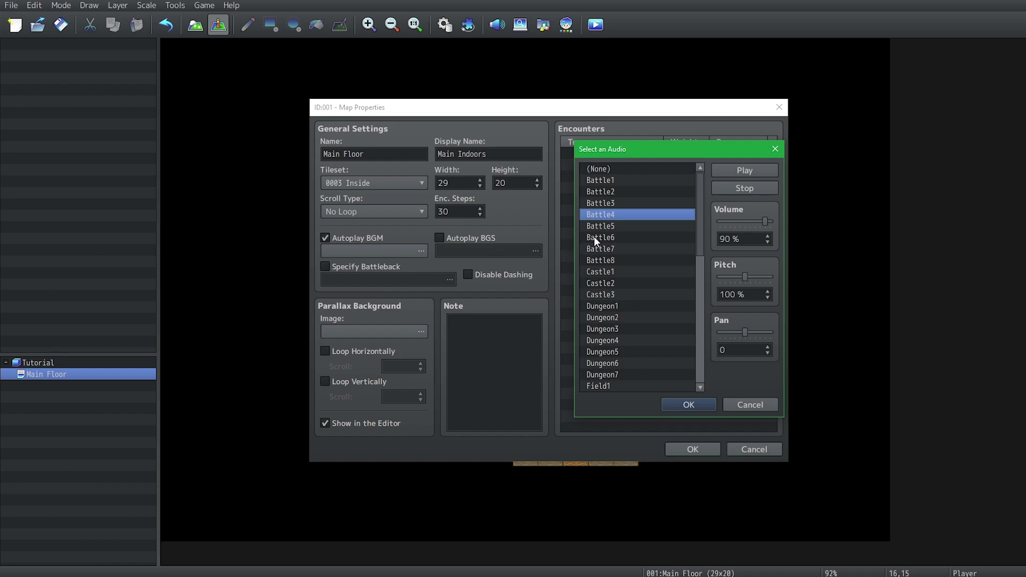
{"action": "scroll", "coordinate": [611, 333], "scroll_direction": "down", "scroll_amount": 6}
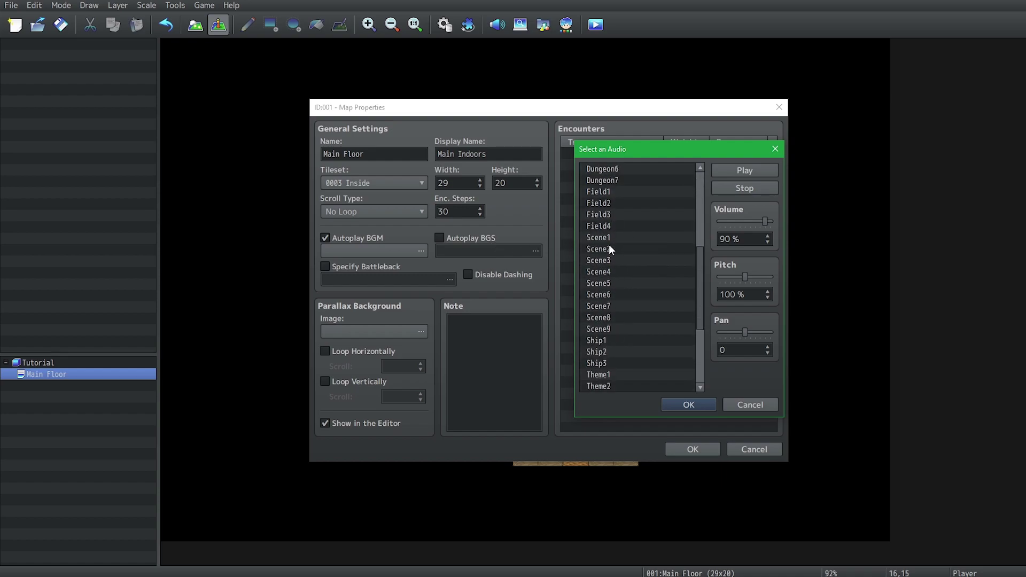
{"action": "left_click", "coordinate": [609, 247]}
{"action": "left_click", "coordinate": [748, 172]}
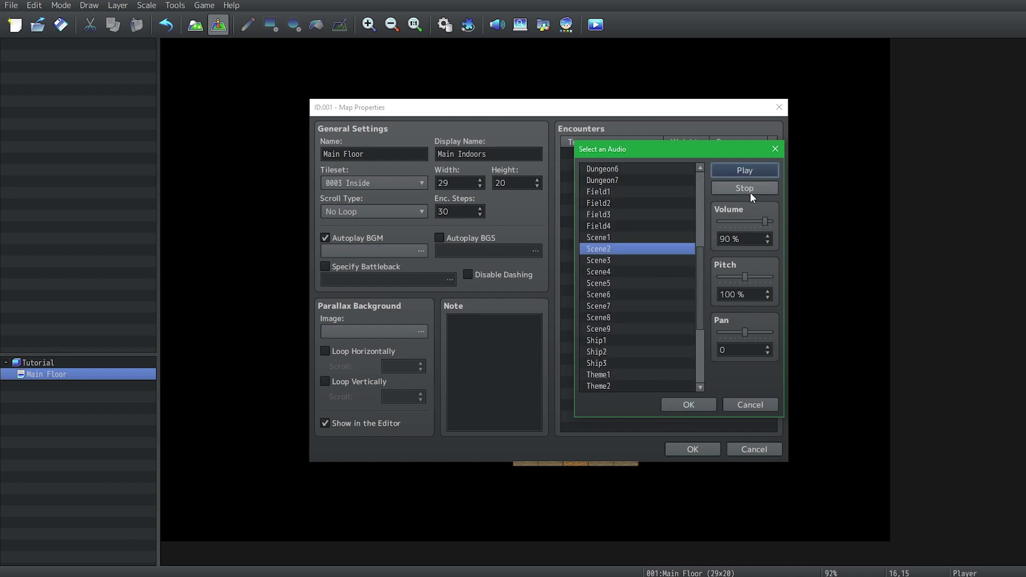
{"action": "left_click", "coordinate": [753, 187]}
Step: Enable Autoplay BGS with Wave1 and confirm the map properties
{"action": "left_click", "coordinate": [688, 404]}
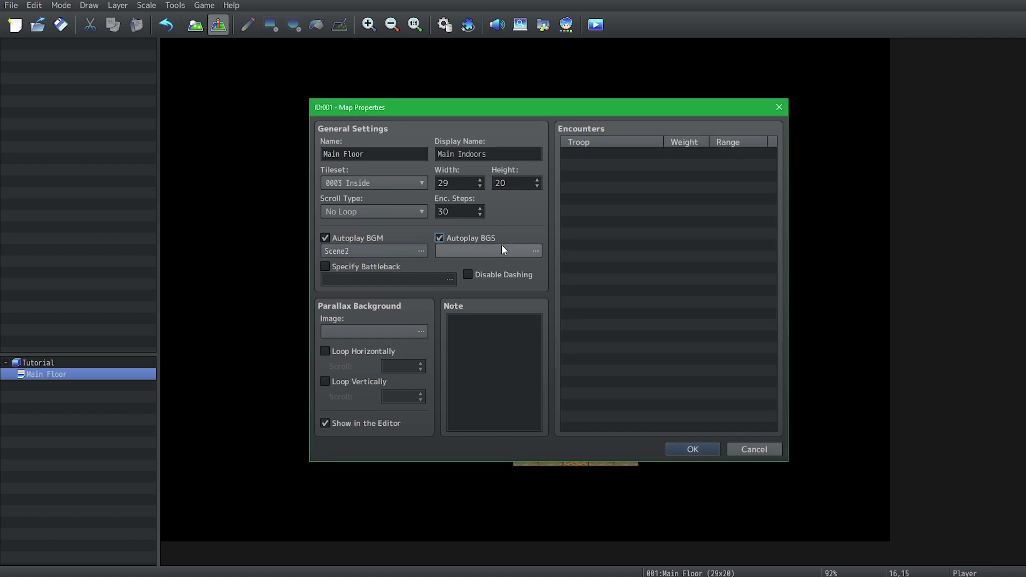
{"action": "left_click", "coordinate": [502, 249]}
{"action": "scroll", "coordinate": [496, 251], "scroll_direction": "down", "scroll_amount": 4}
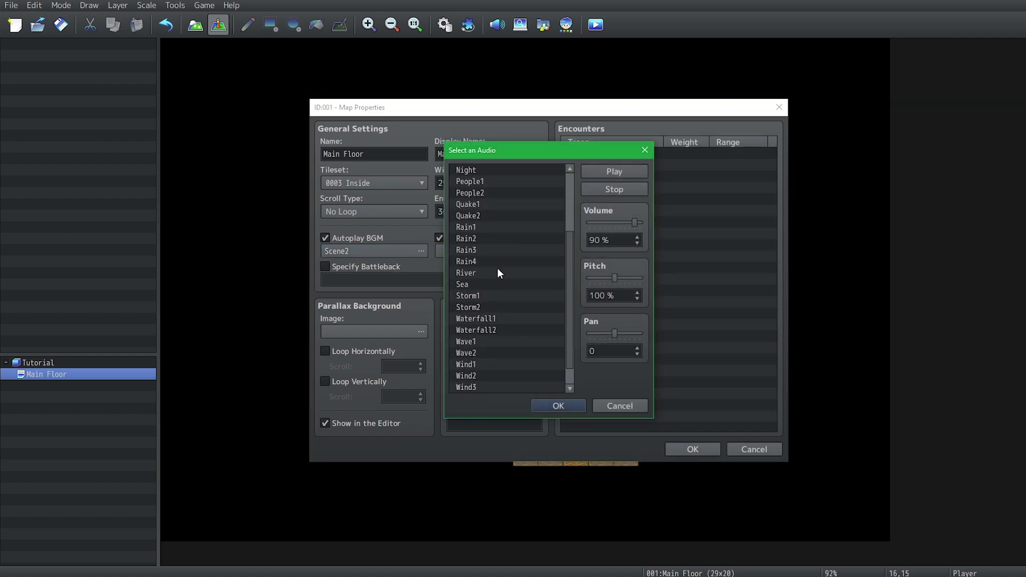
{"action": "left_click", "coordinate": [496, 321]}
{"action": "left_click", "coordinate": [556, 404]}
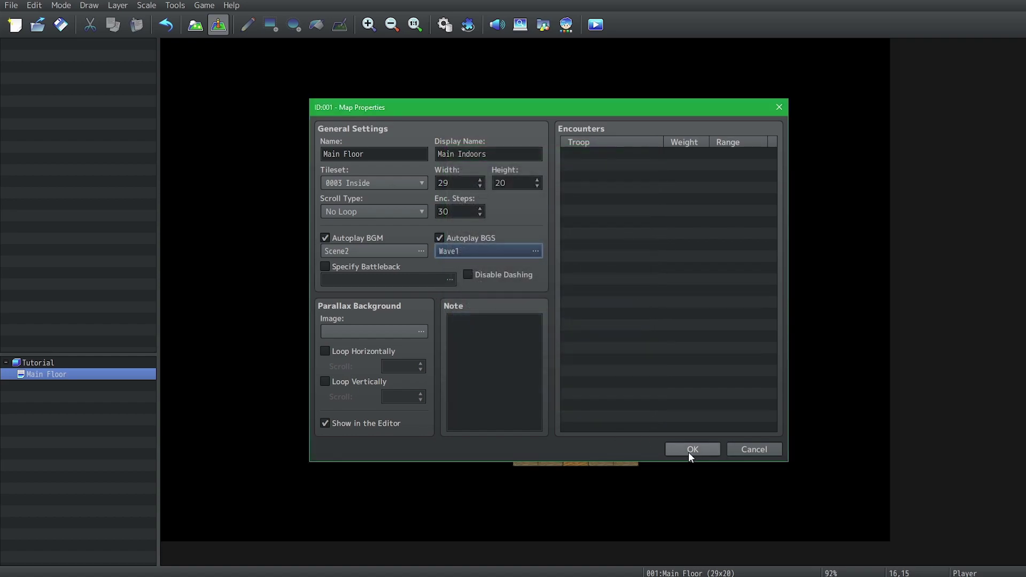
{"action": "left_click", "coordinate": [691, 450]}
Step: Save the project and start a playtest with a New Game
{"action": "left_click", "coordinate": [596, 25]}
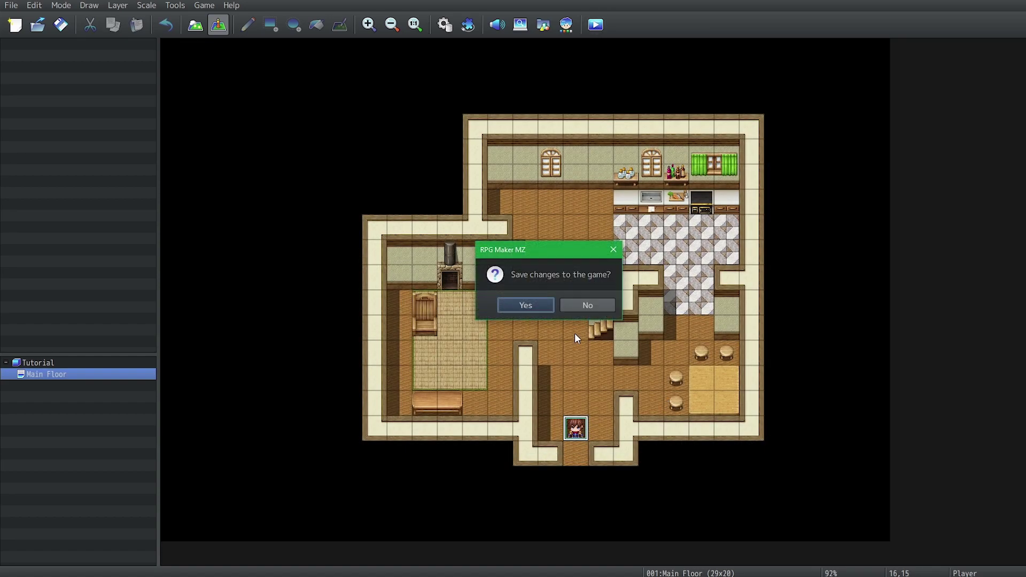
{"action": "left_click", "coordinate": [526, 303]}
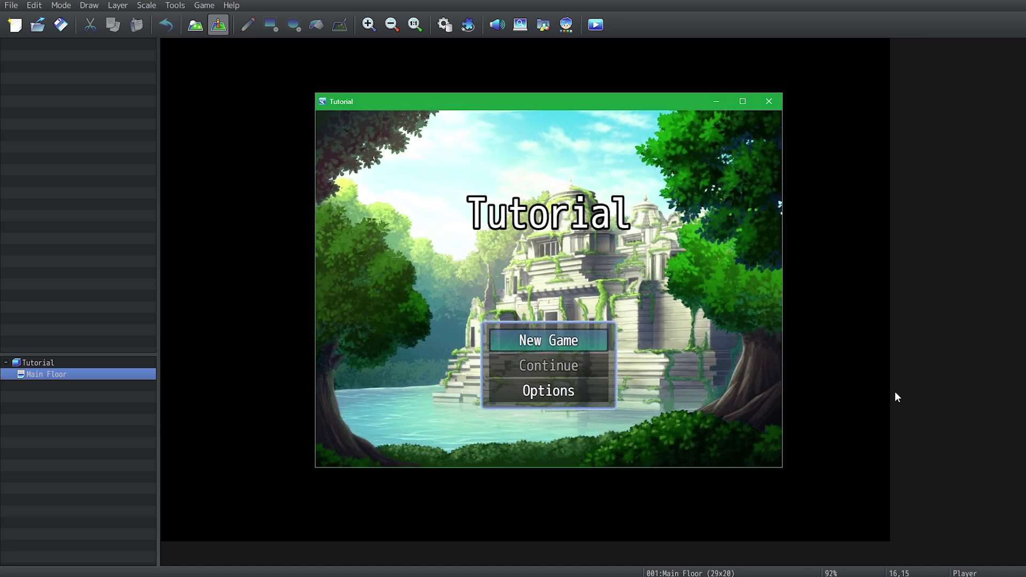
{"action": "key", "text": "Return"}
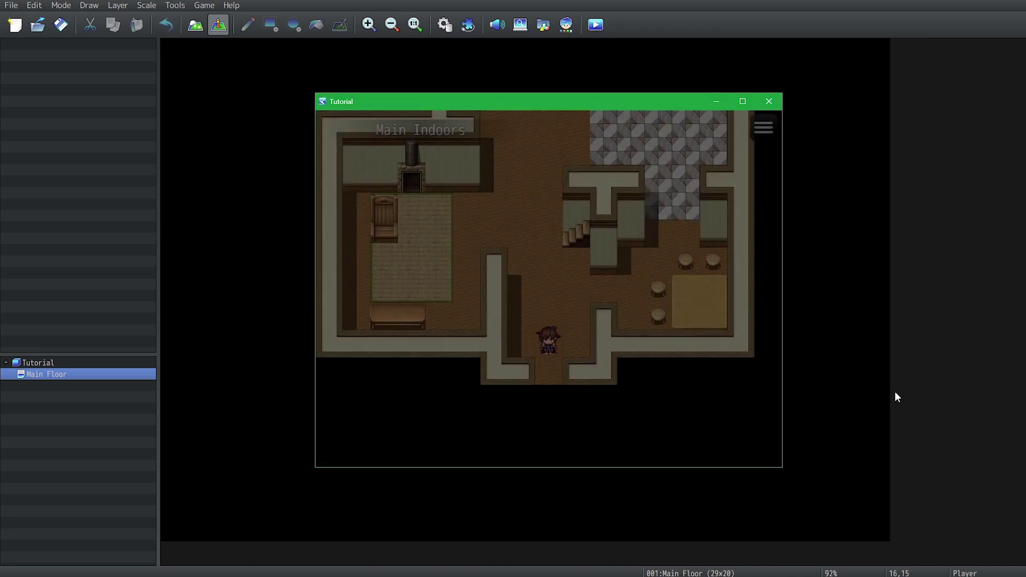
Step: Walk the party up, right, down and left around the house
{"action": "key", "text": "Up"}
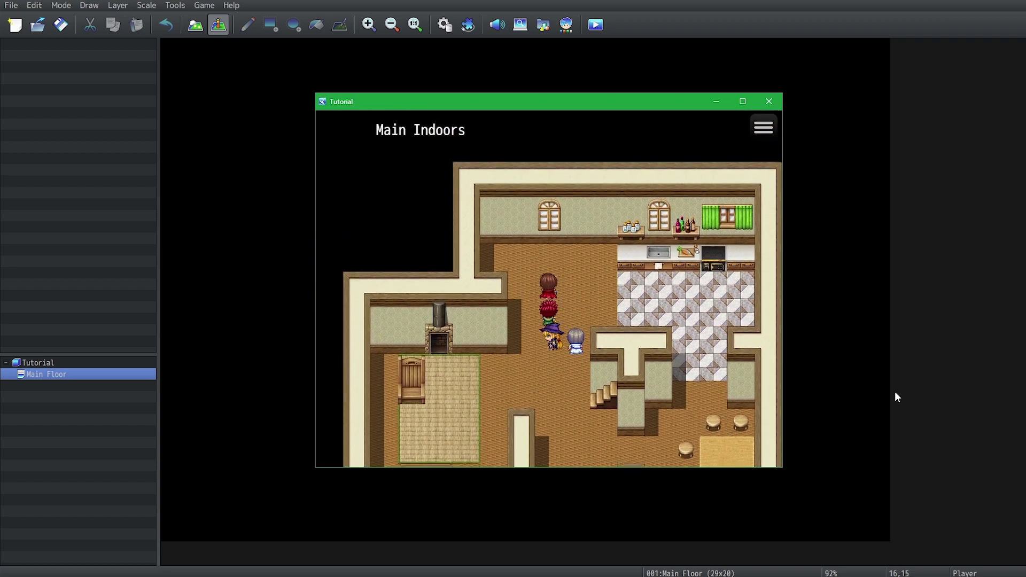
{"action": "key", "text": "Right"}
{"action": "key", "text": "Down"}
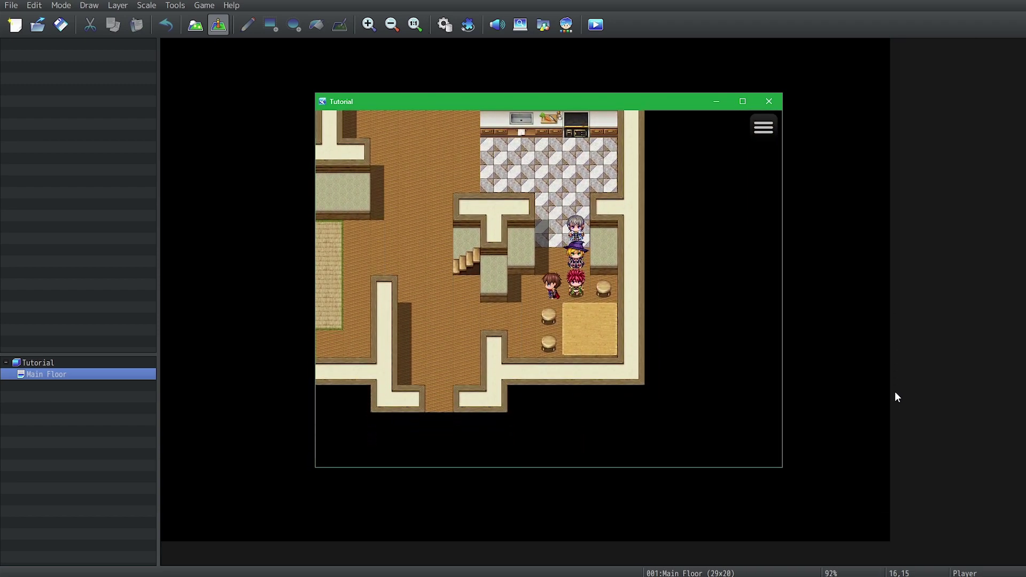
{"action": "key", "text": "Left"}
{"action": "key", "text": "Up"}
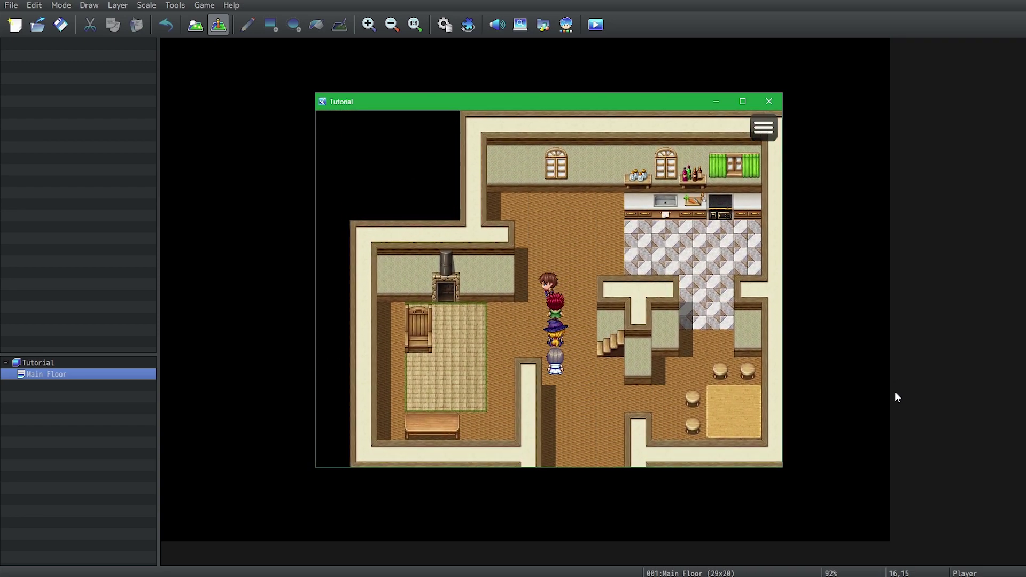
{"action": "key", "text": "Down"}
{"action": "key", "text": "Left"}
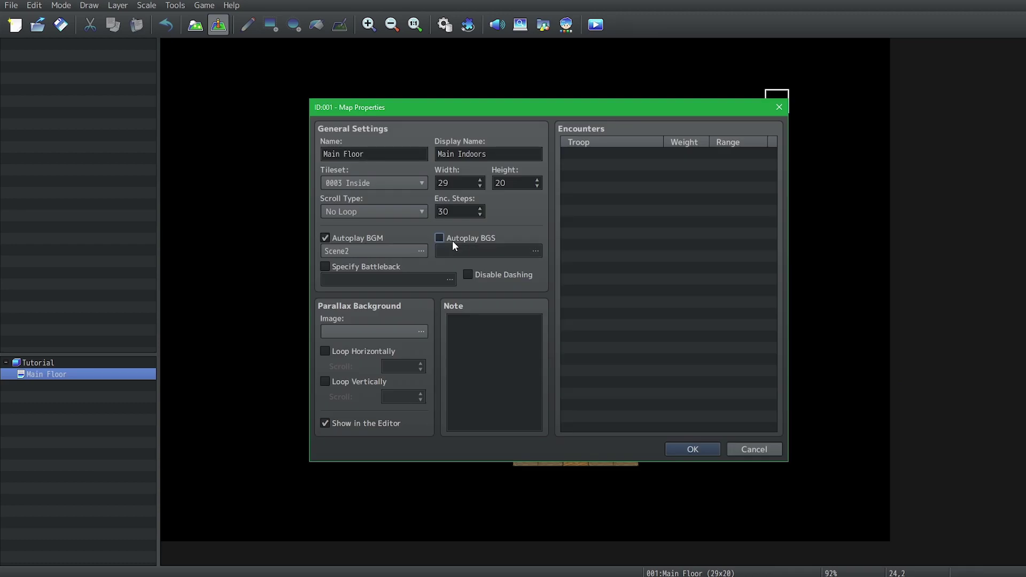
Step: Turn off Autoplay BGM for Main Floor and fill the empty black area with transparent tiles
{"action": "left_click", "coordinate": [373, 236]}
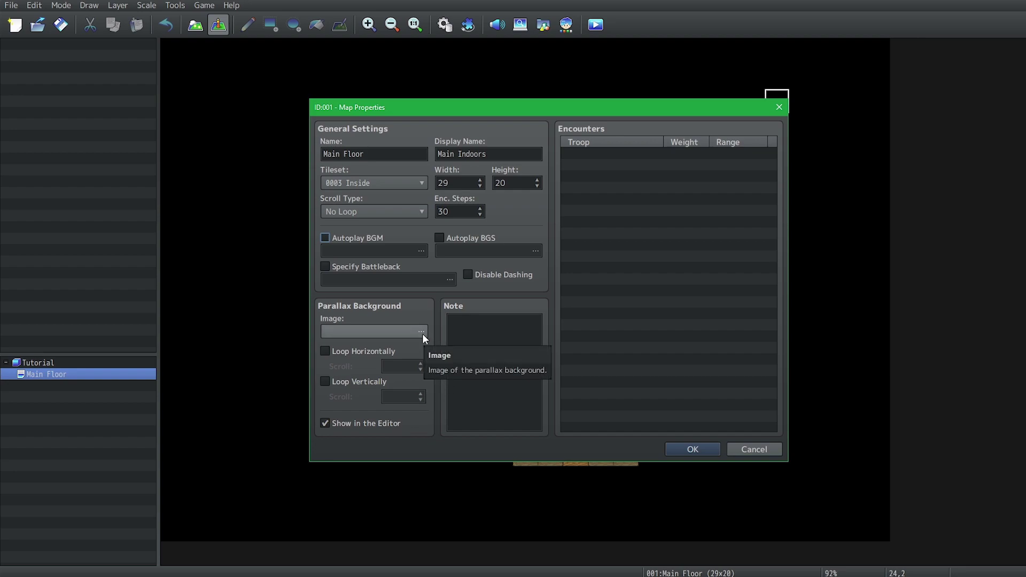
{"action": "left_click", "coordinate": [695, 449]}
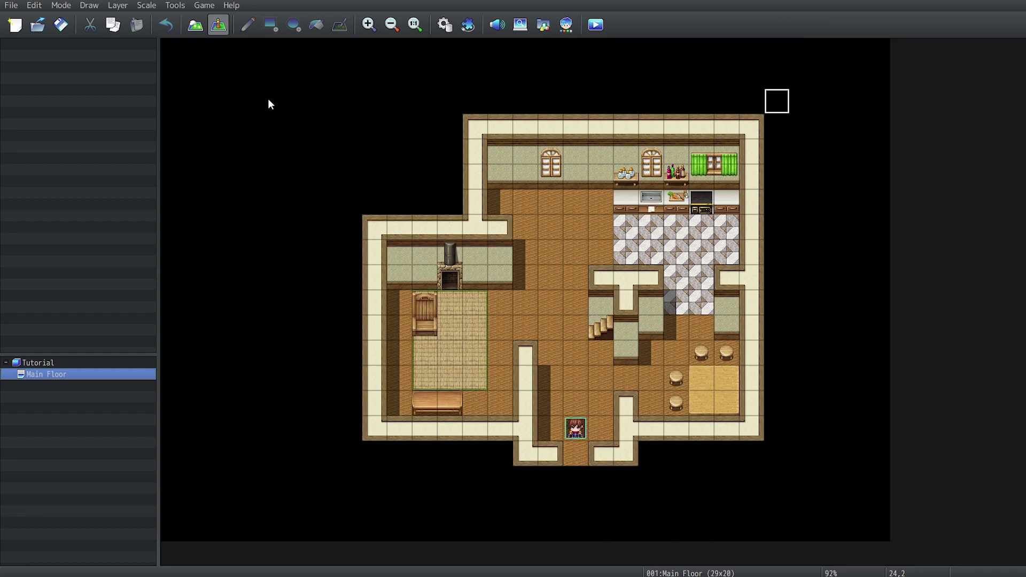
{"action": "left_click", "coordinate": [193, 24]}
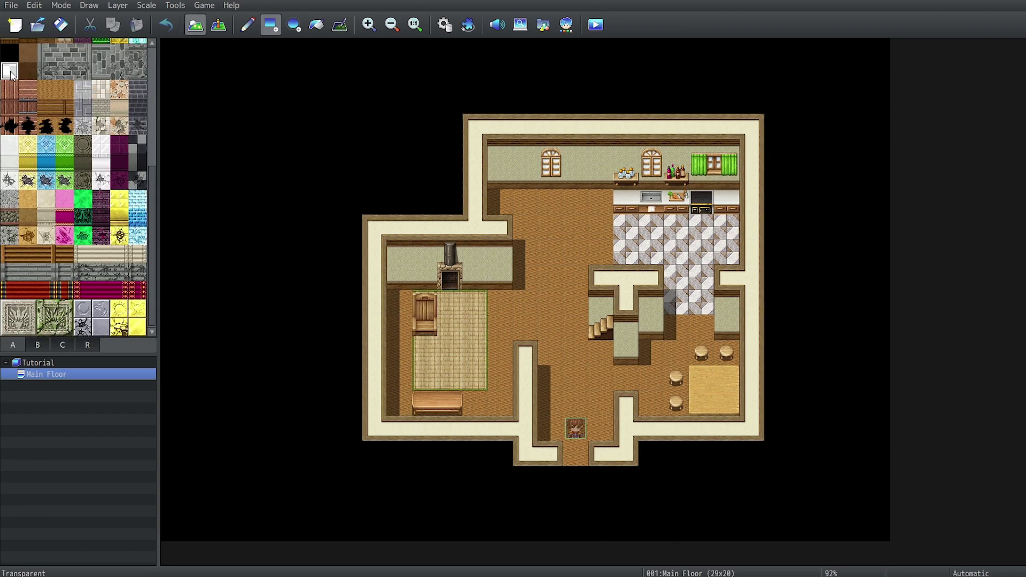
{"action": "left_click", "coordinate": [320, 24]}
{"action": "left_click", "coordinate": [323, 101]}
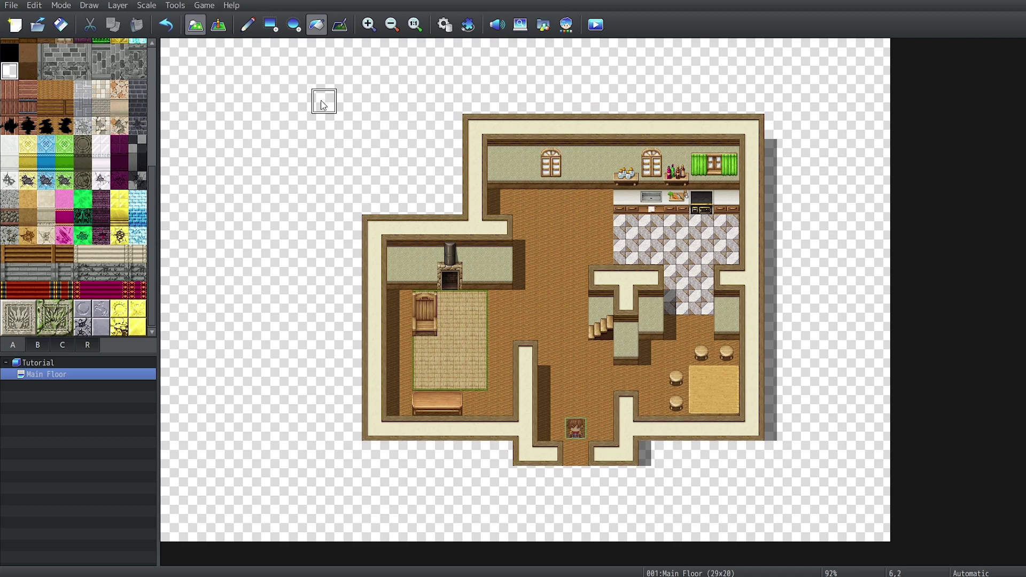
Step: Set Main Floor's parallax background image to Space
{"action": "double_click", "coordinate": [57, 375]}
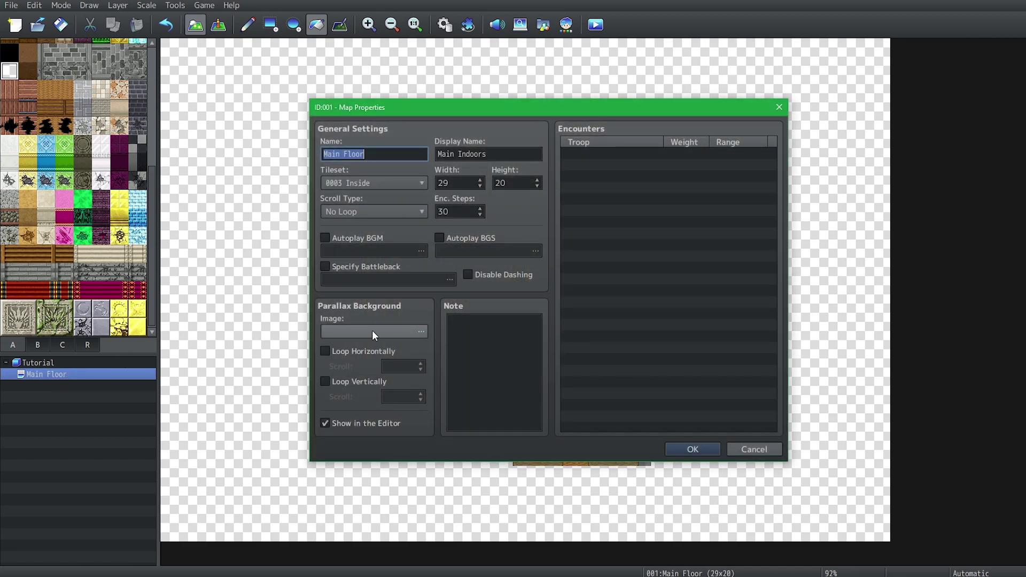
{"action": "left_click", "coordinate": [372, 330]}
{"action": "left_click", "coordinate": [417, 182]}
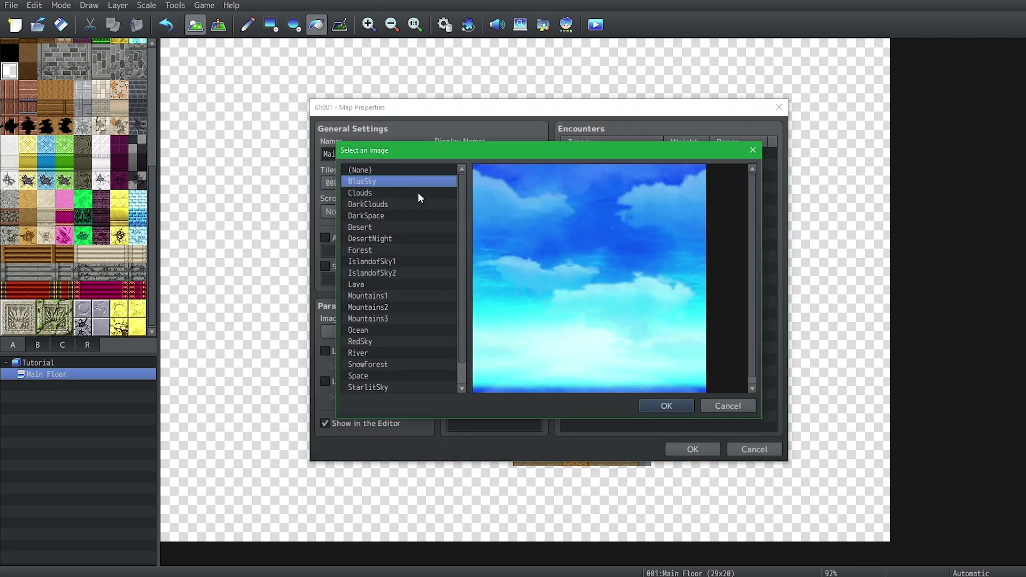
{"action": "scroll", "coordinate": [415, 307], "scroll_direction": "down", "scroll_amount": 1}
{"action": "left_click", "coordinate": [374, 353]}
{"action": "left_click", "coordinate": [667, 408]}
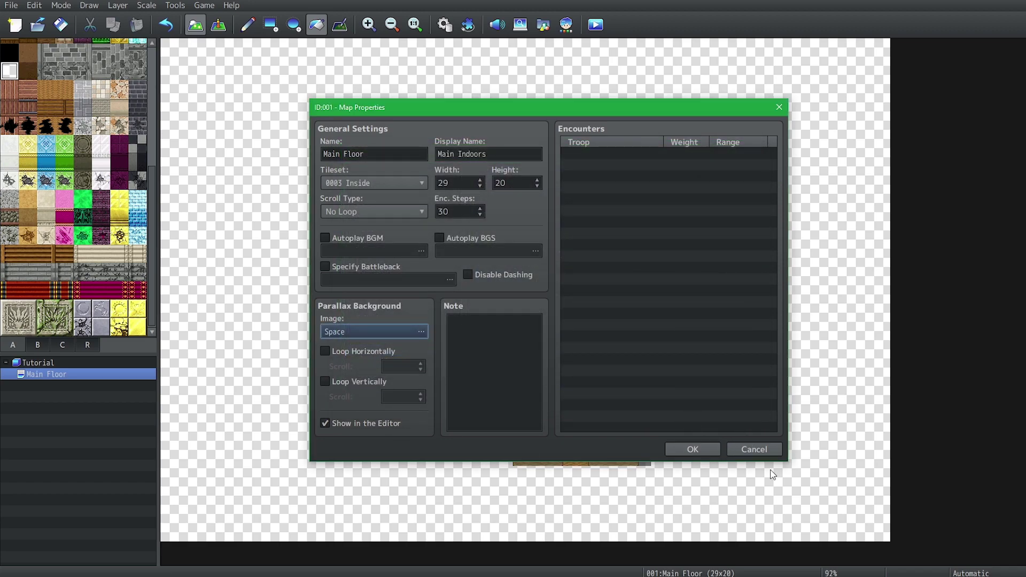
{"action": "left_click", "coordinate": [692, 449]}
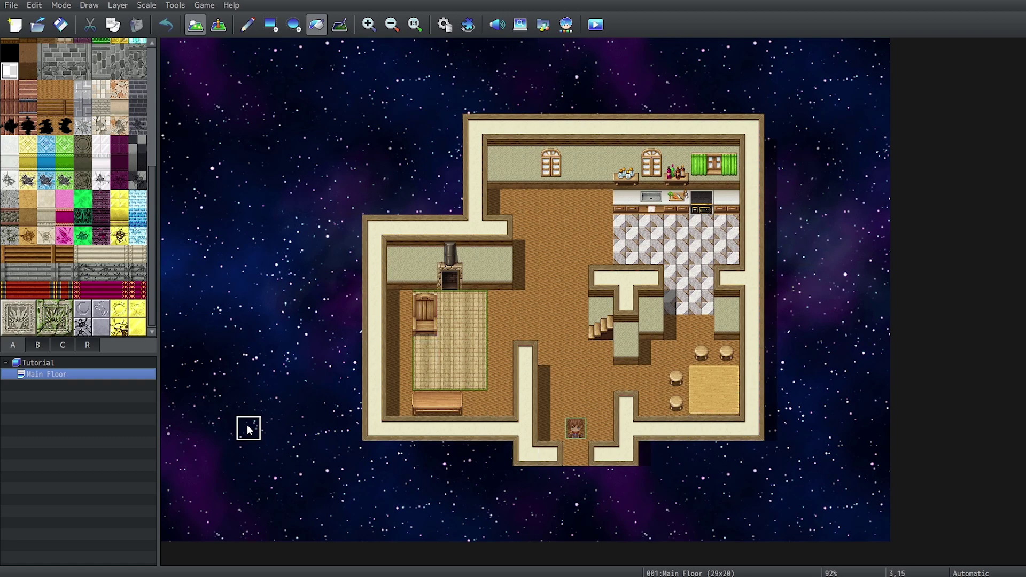
Step: Tick Disable Dashing in Main Floor's properties, then save and launch a playtest
{"action": "double_click", "coordinate": [93, 374]}
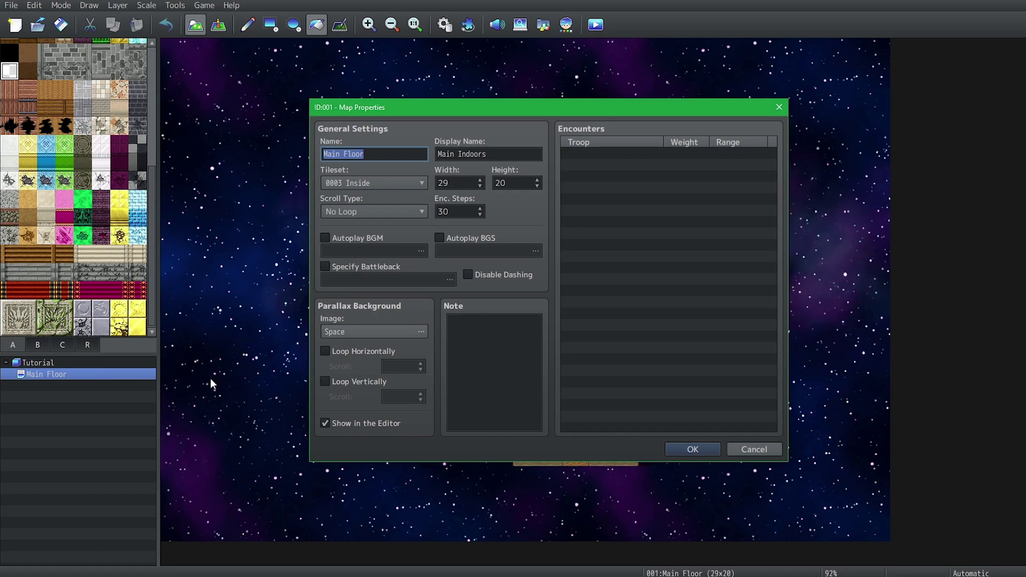
{"action": "left_click", "coordinate": [511, 276]}
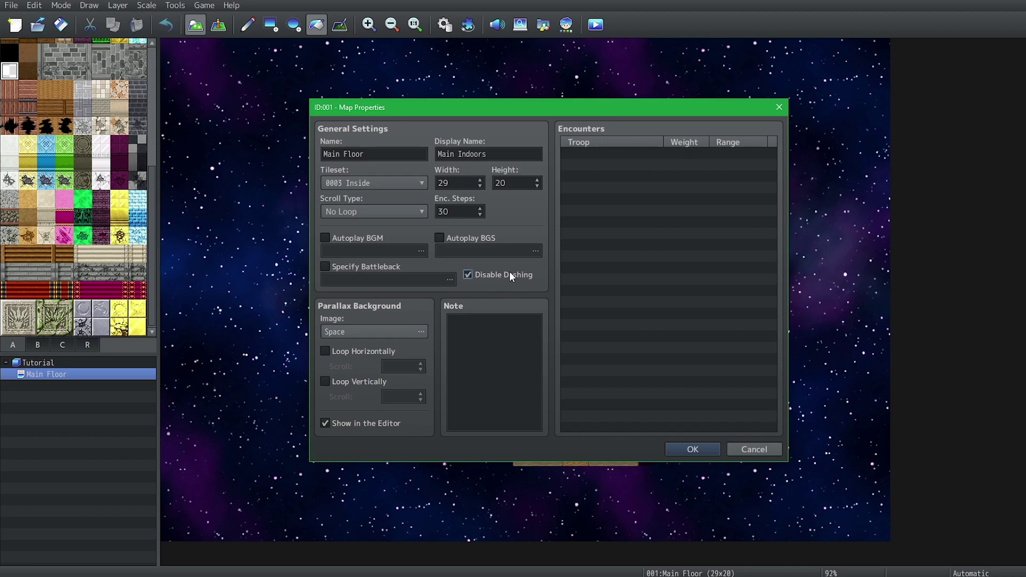
{"action": "left_click", "coordinate": [691, 449]}
{"action": "left_click", "coordinate": [524, 303]}
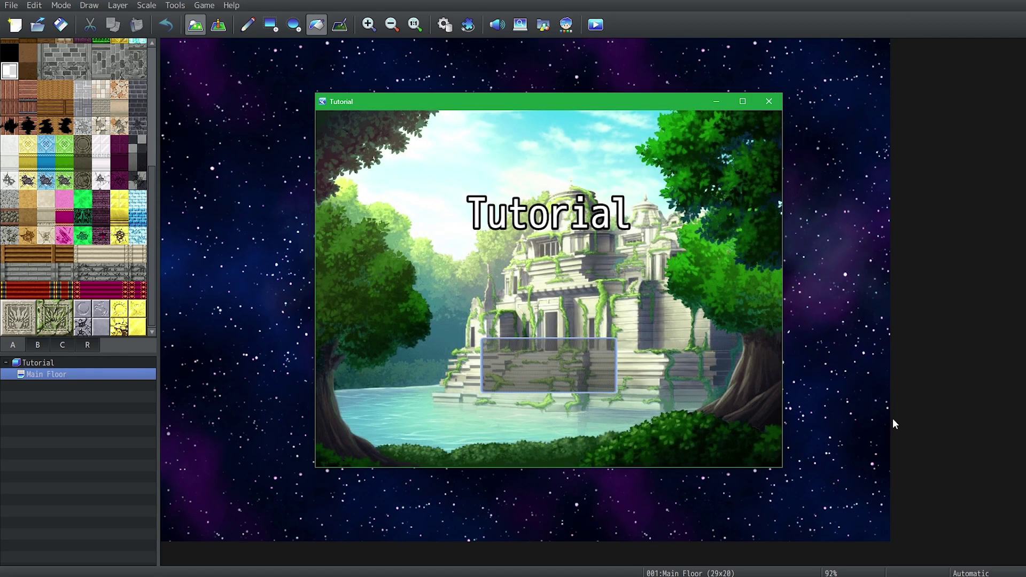
Step: Start a New Game and walk the party up and down the house toward the kitchen
{"action": "key", "text": "Down"}
{"action": "key", "text": "Return"}
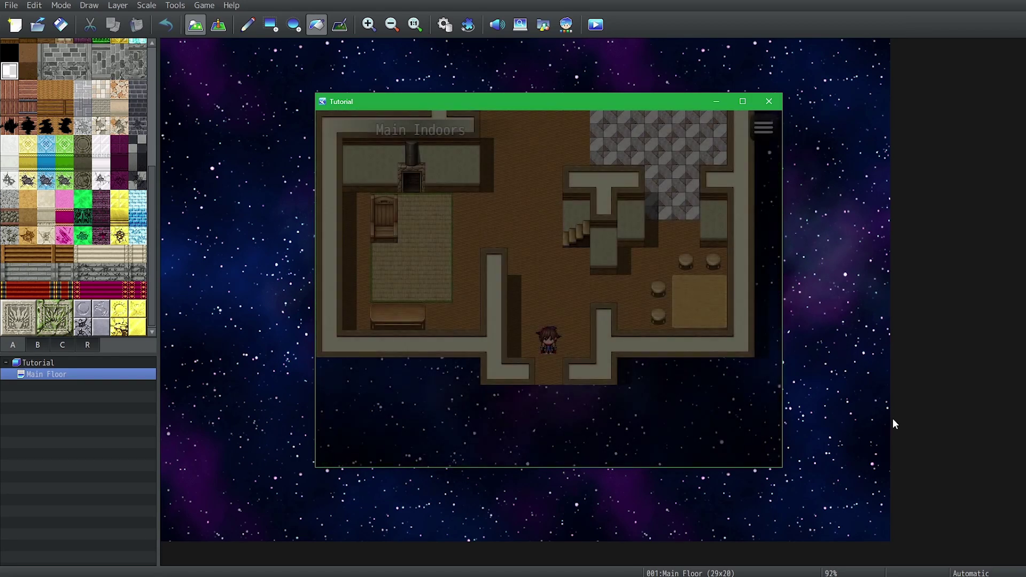
{"action": "key", "text": "Up"}
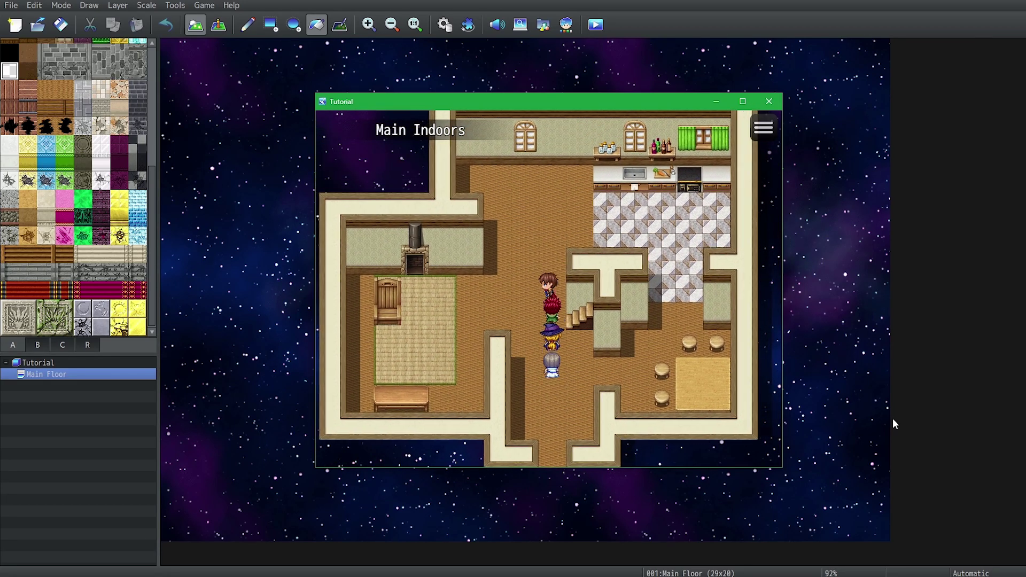
{"action": "key", "text": "Right"}
{"action": "key", "text": "Down"}
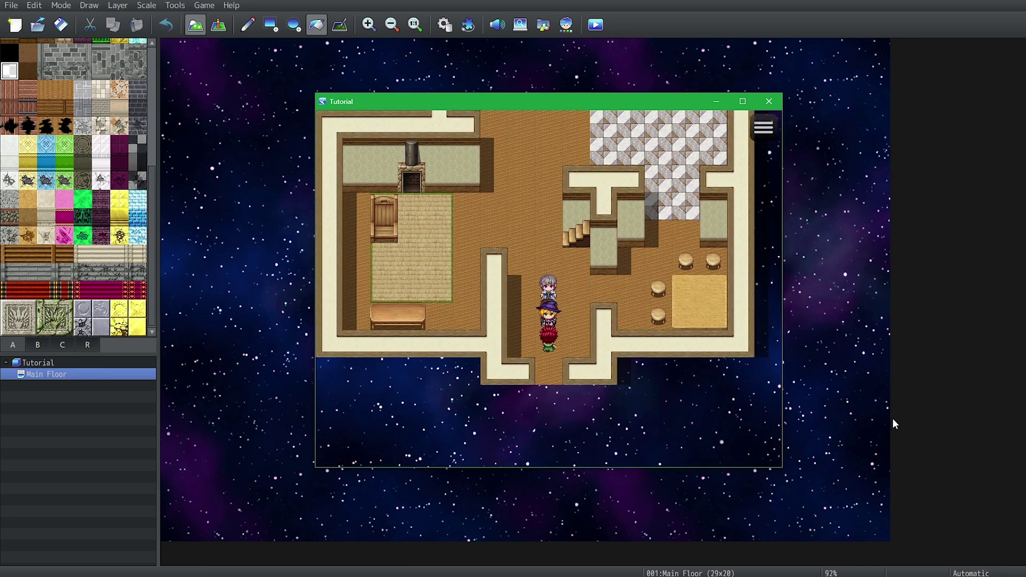
{"action": "key", "text": "Up"}
{"action": "key", "text": "Down"}
{"action": "key", "text": "Up"}
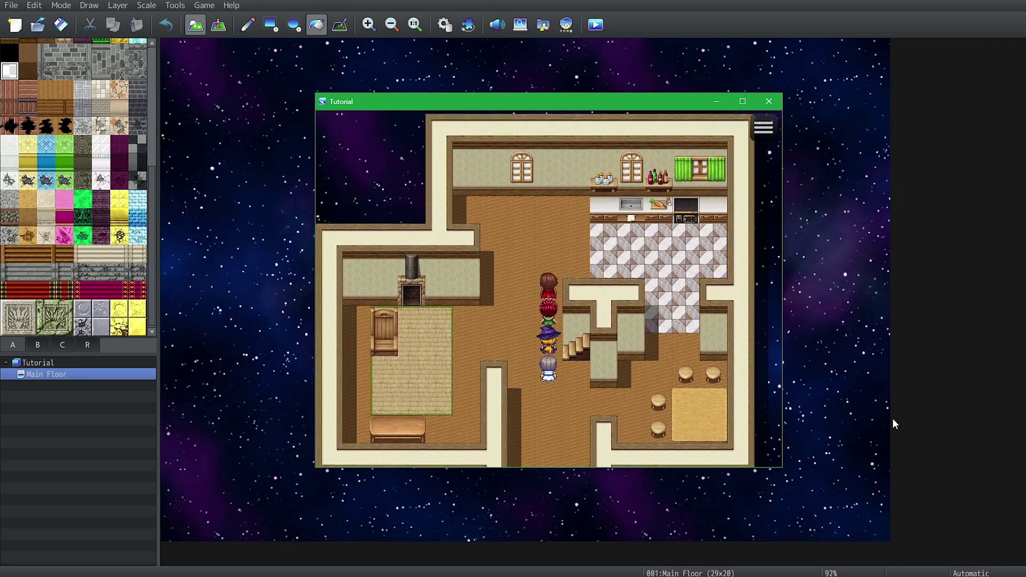
{"action": "key", "text": "Up"}
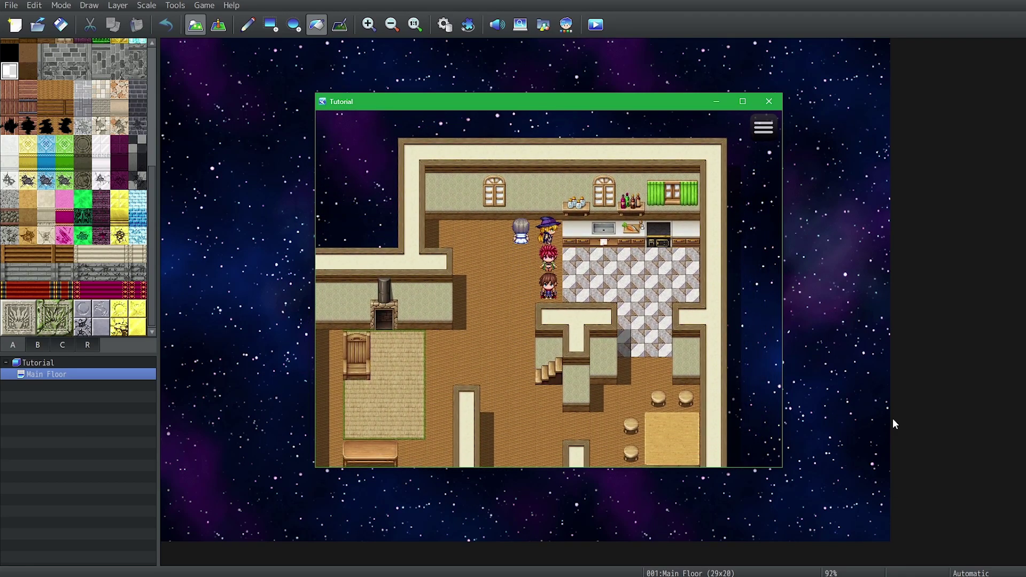
Step: Close the playtest and check Main Floor's properties without changing anything
{"action": "left_click", "coordinate": [769, 101]}
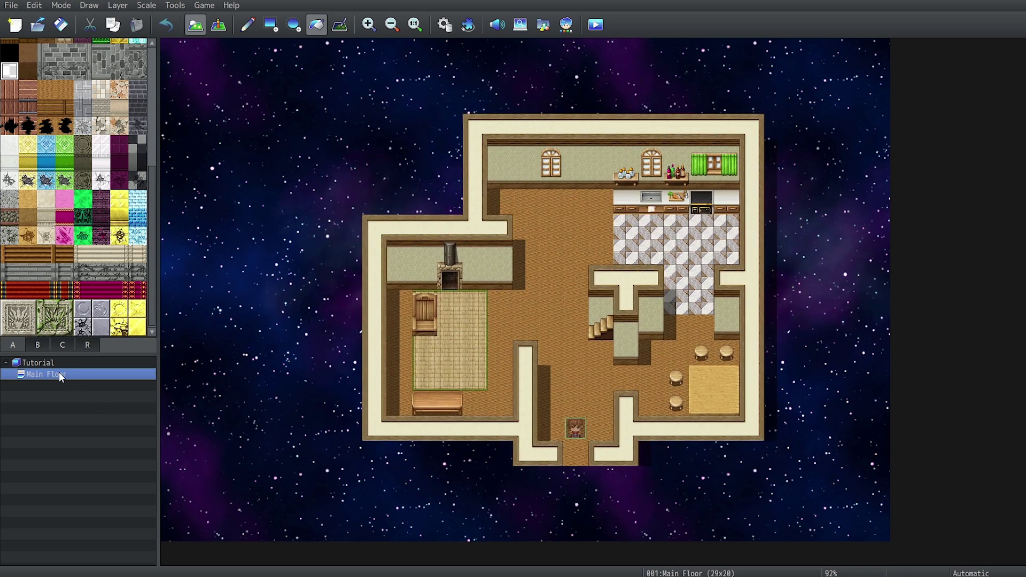
{"action": "double_click", "coordinate": [66, 375]}
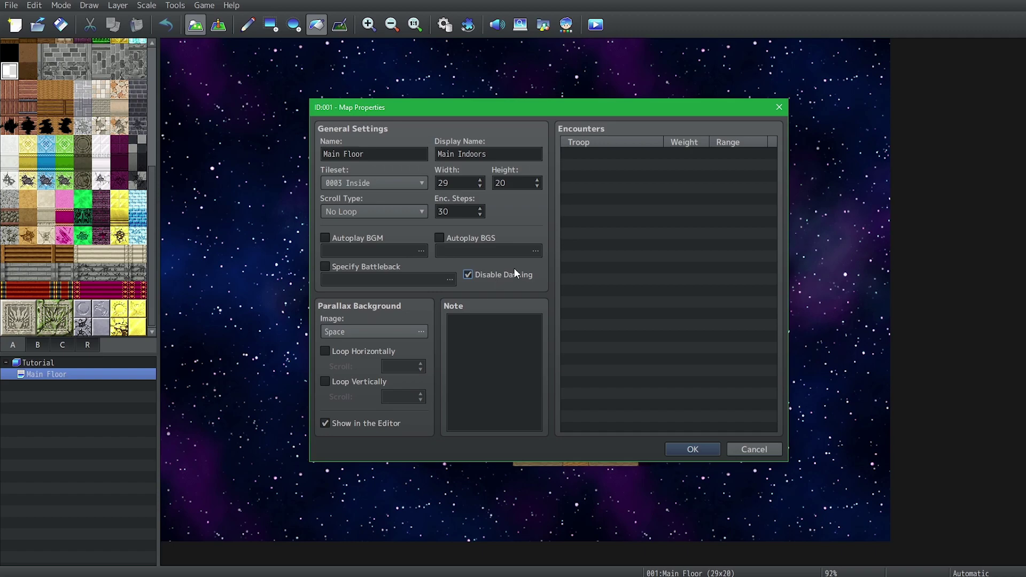
{"action": "mouse_move", "coordinate": [419, 208]}
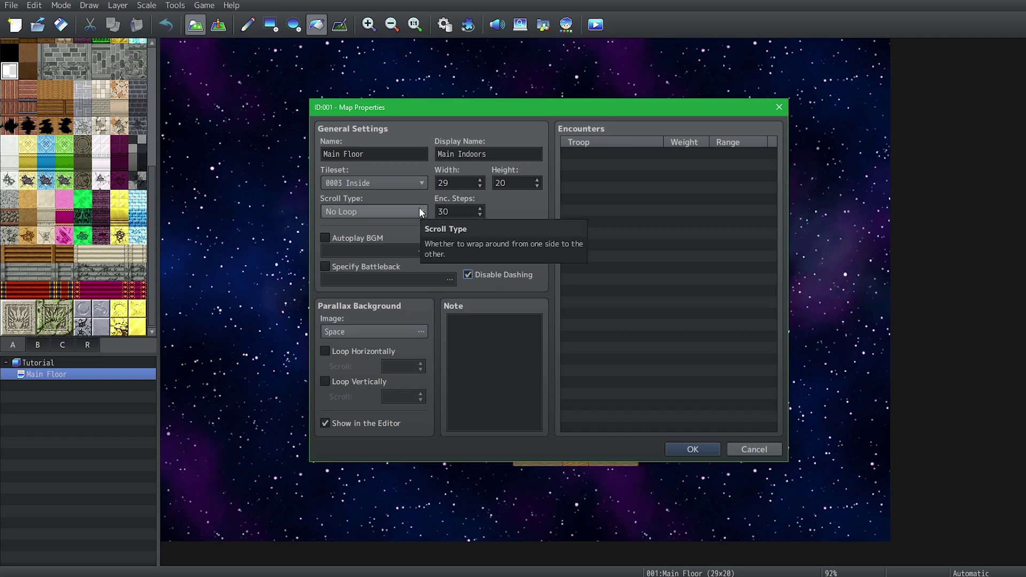
{"action": "left_click", "coordinate": [693, 449]}
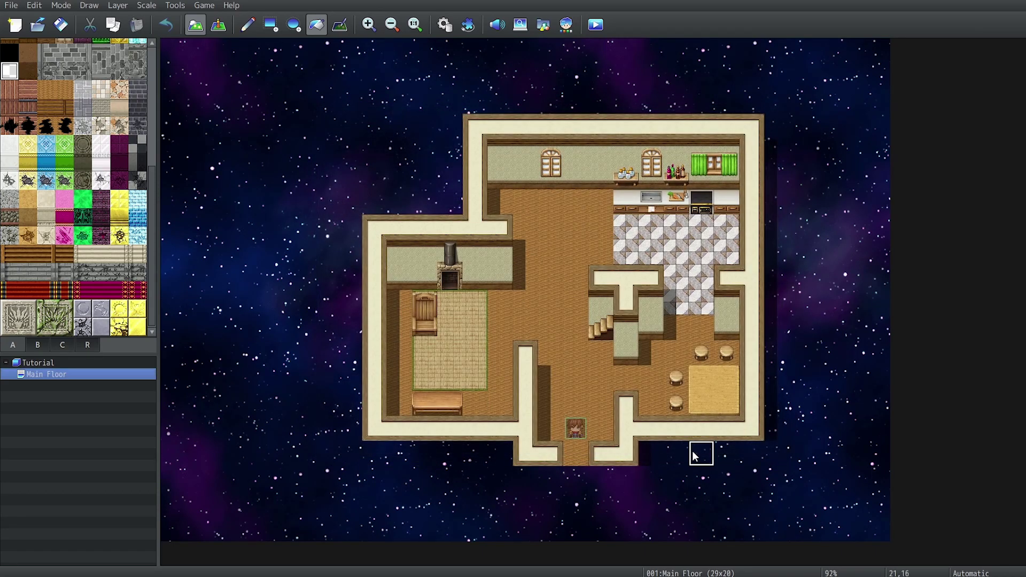
Step: Set MAP002's Scroll Type to Loop Horizontally
{"action": "right_click", "coordinate": [69, 374]}
{"action": "left_click", "coordinate": [97, 396]}
{"action": "left_click", "coordinate": [406, 212]}
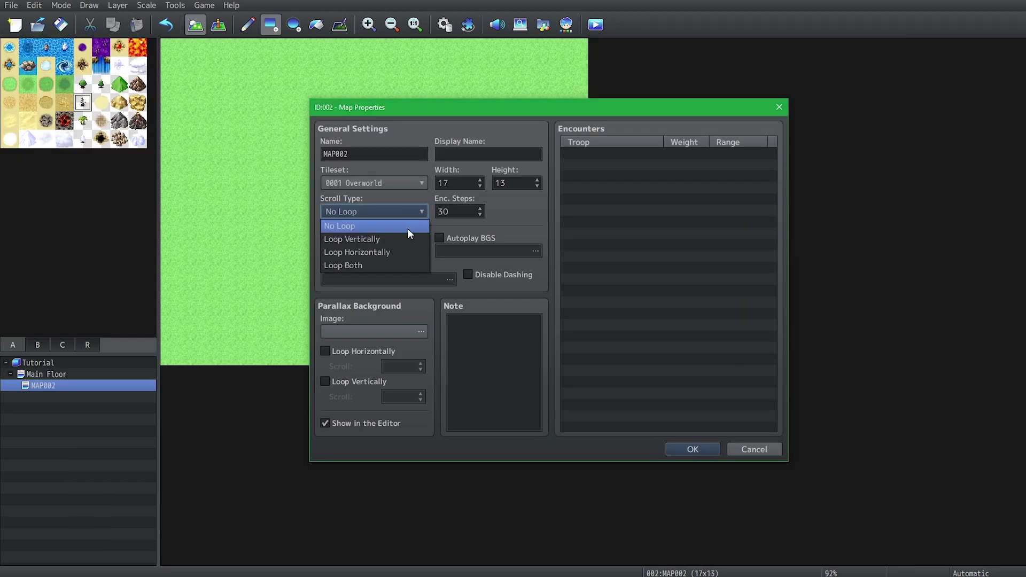
{"action": "left_click", "coordinate": [404, 255]}
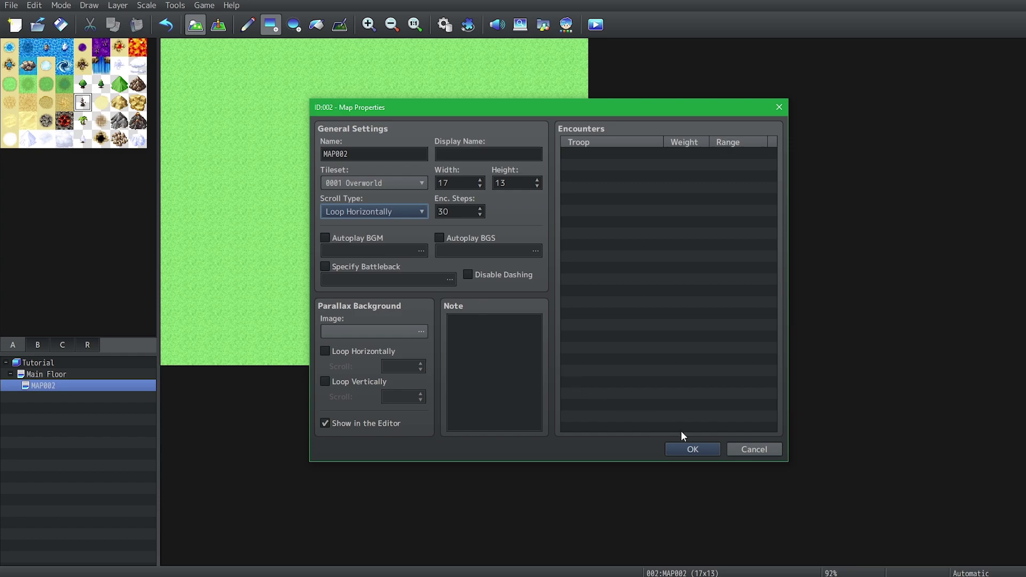
{"action": "left_click", "coordinate": [688, 448]}
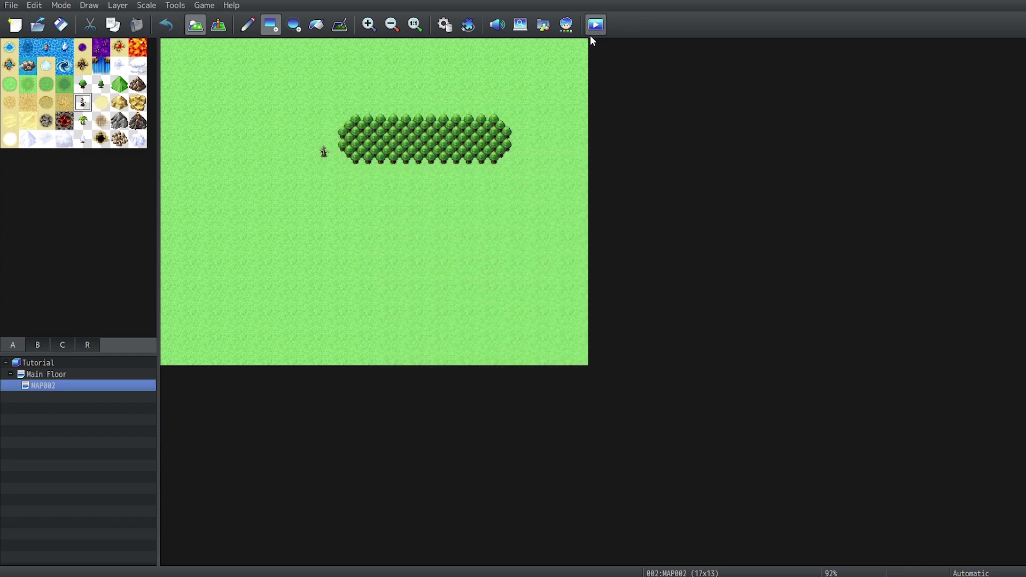
Step: In Event mode, make a MAP002 cell the player's starting position
{"action": "key", "text": "F6"}
{"action": "right_click", "coordinate": [377, 199]}
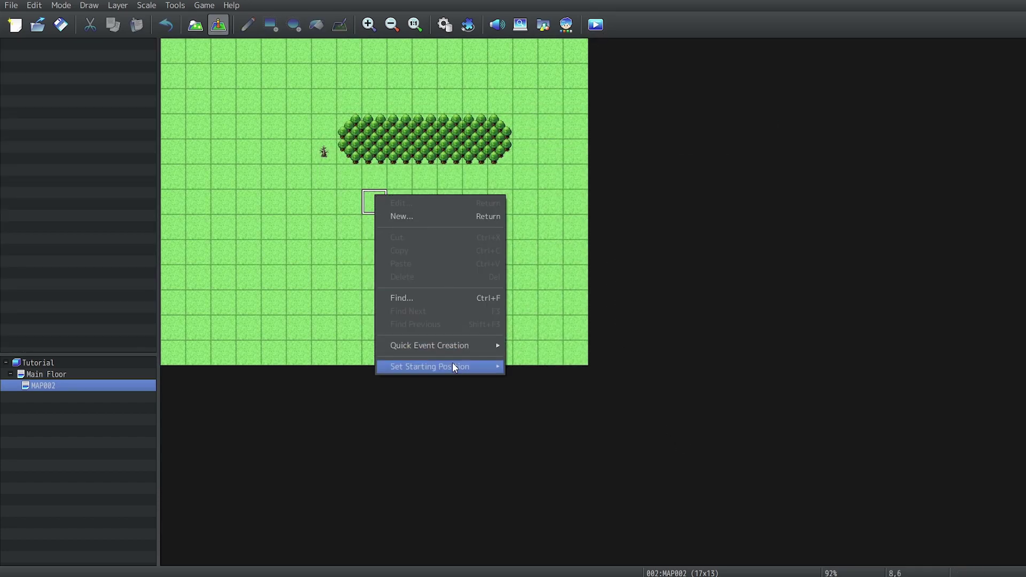
{"action": "mouse_move", "coordinate": [450, 365]}
{"action": "left_click", "coordinate": [522, 366]}
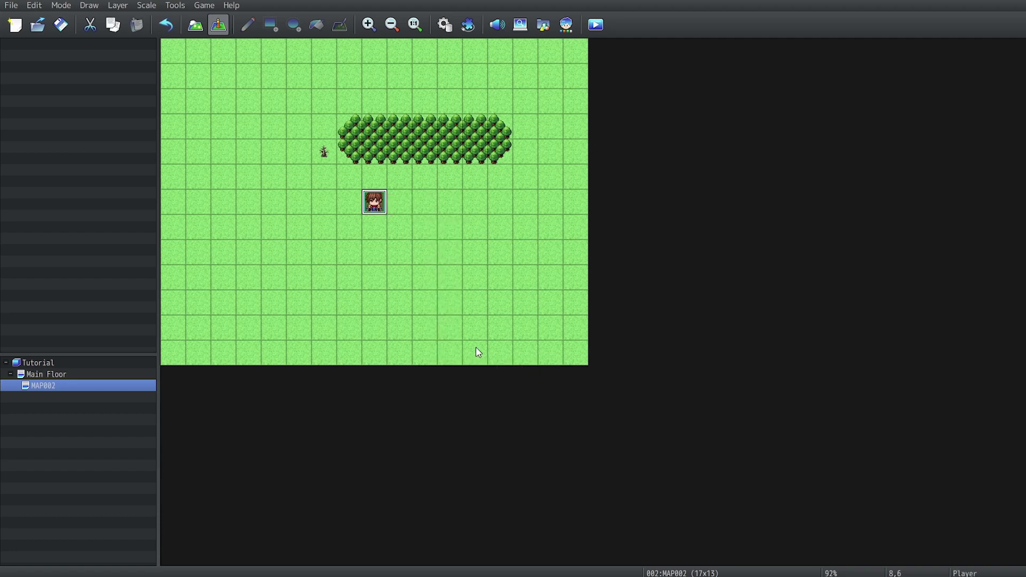
Step: Save and playtest, walking left and right past the map edges to check wraparound
{"action": "left_click", "coordinate": [598, 25]}
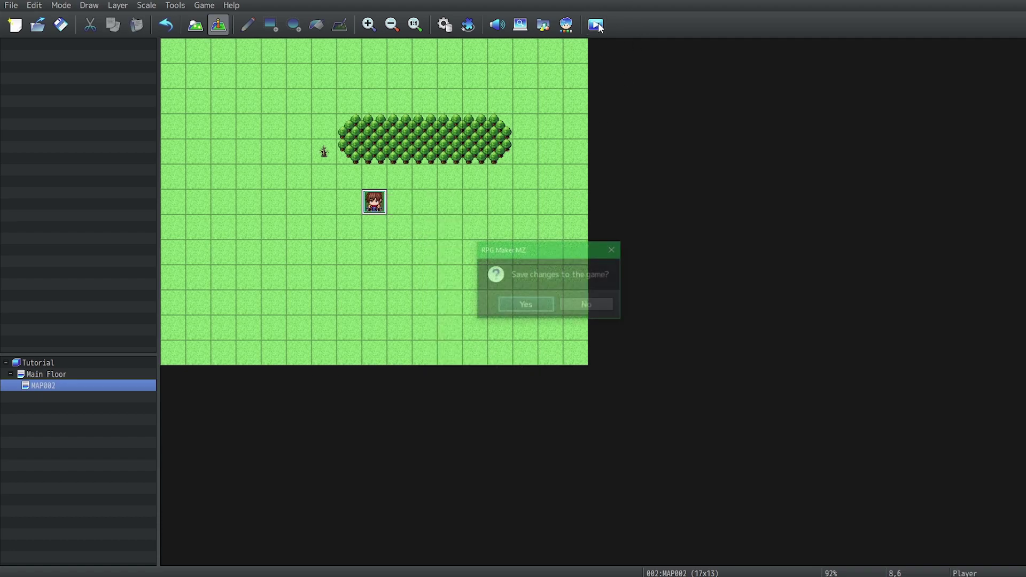
{"action": "left_click", "coordinate": [525, 304]}
{"action": "key", "text": "Left"}
{"action": "key", "text": "Left"}
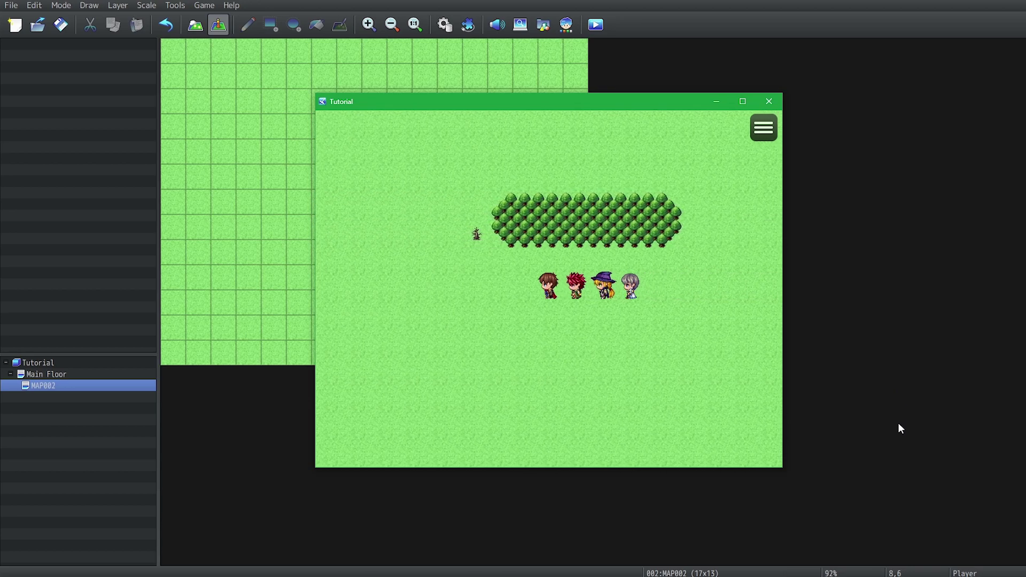
{"action": "key", "text": "Left"}
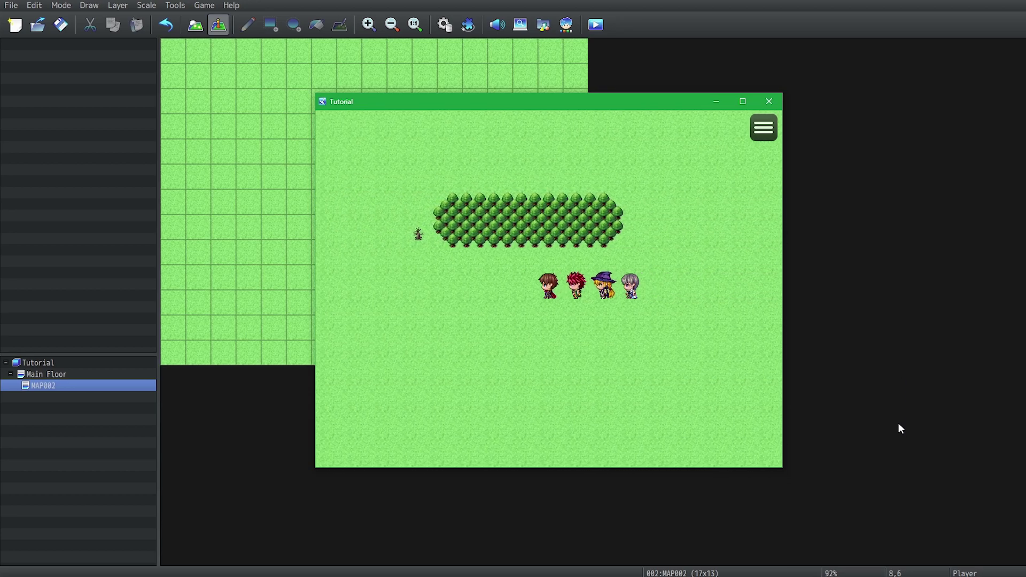
{"action": "key", "text": "Left"}
{"action": "key", "text": "Right"}
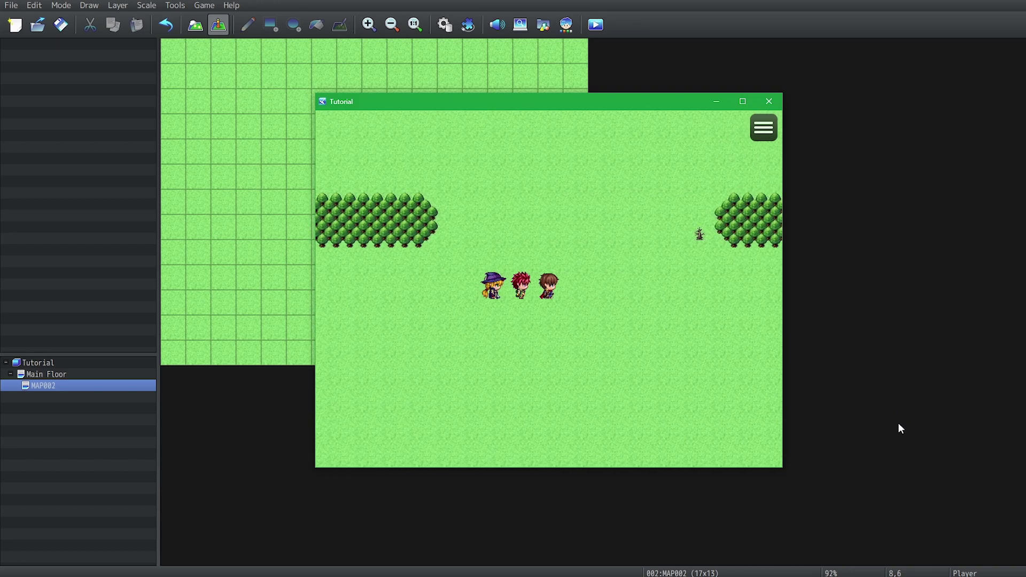
{"action": "key", "text": "Right"}
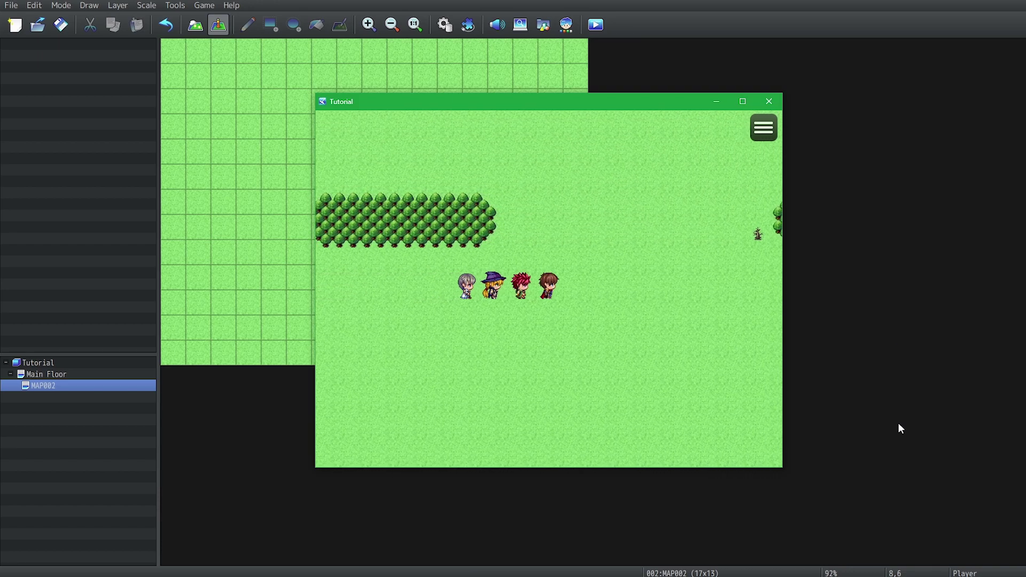
{"action": "key", "text": "Right"}
{"action": "key", "text": "Down"}
{"action": "key", "text": "Up"}
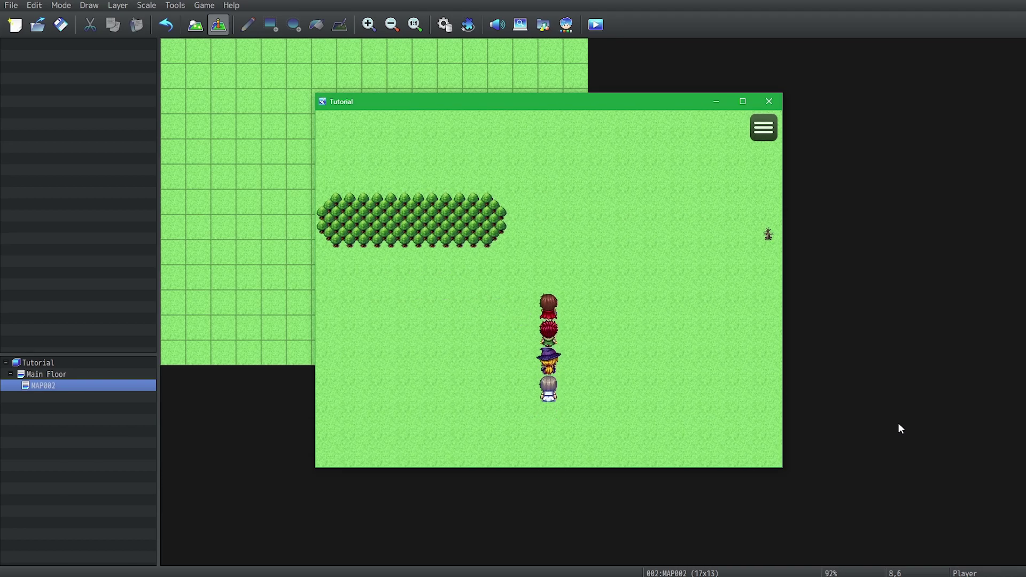
Step: Move the player's starting position onto the entrance corridor cell
{"action": "right_click", "coordinate": [569, 404]}
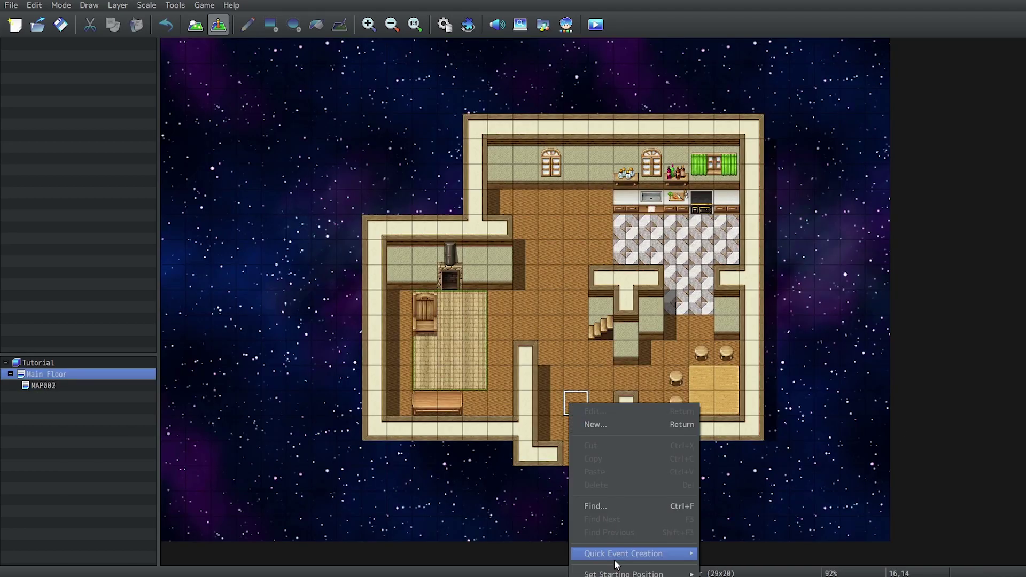
{"action": "mouse_move", "coordinate": [619, 573]}
{"action": "left_click", "coordinate": [726, 554]}
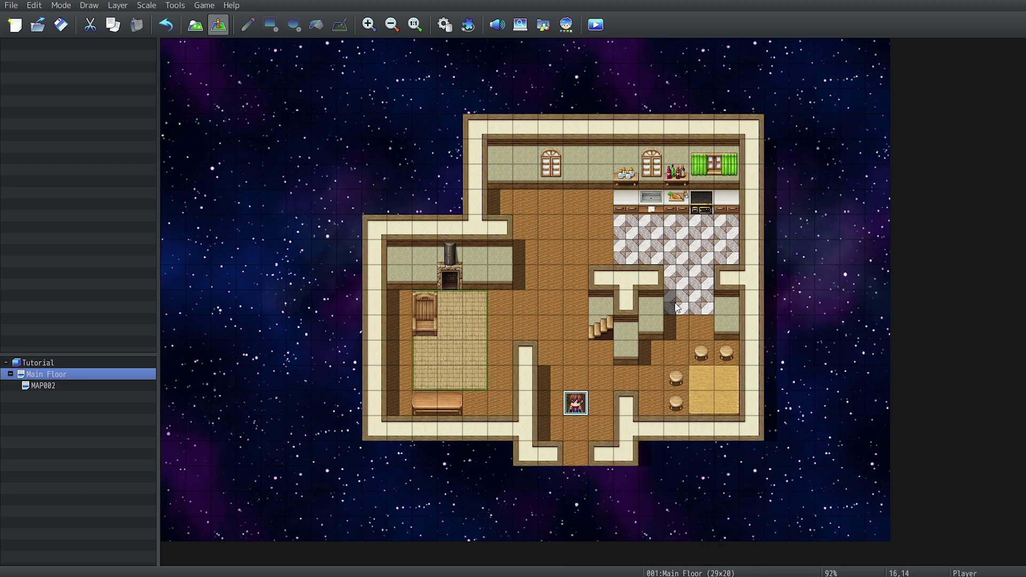
Step: Add a quick Door event on the kitchen wall using the dark red !Door1 image
{"action": "right_click", "coordinate": [499, 210]}
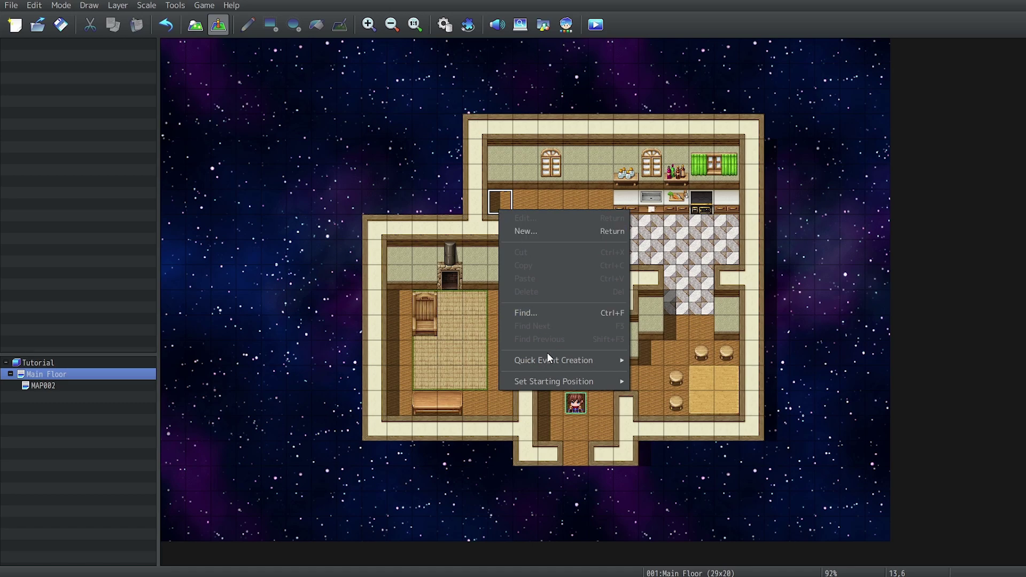
{"action": "mouse_move", "coordinate": [560, 361]}
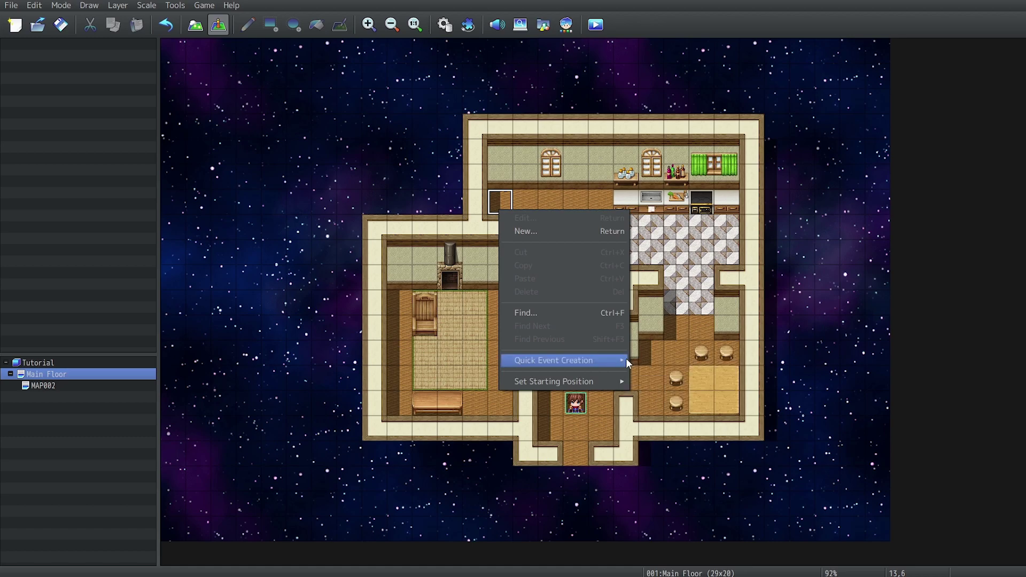
{"action": "left_click", "coordinate": [659, 372]}
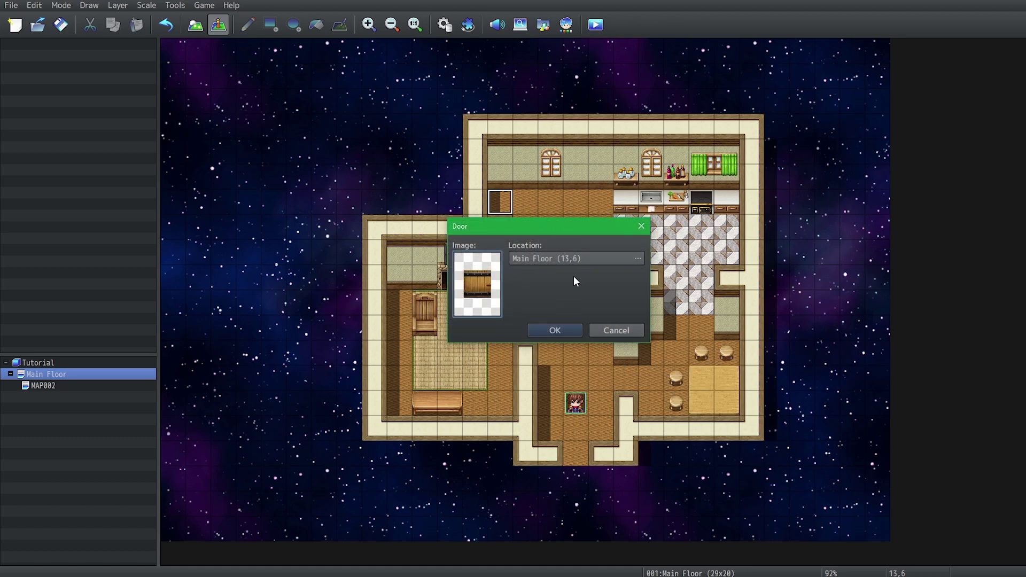
{"action": "double_click", "coordinate": [478, 292]}
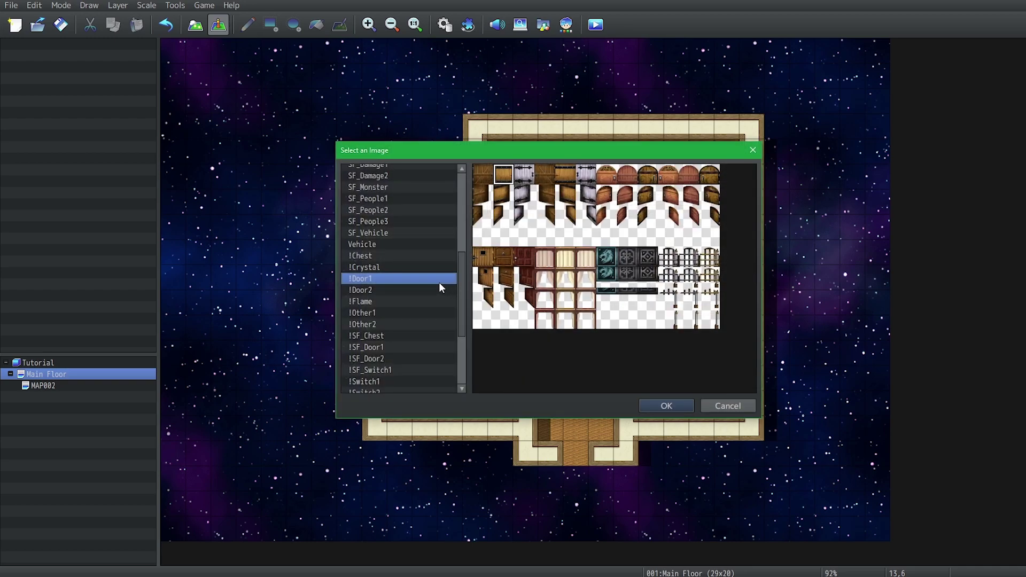
{"action": "scroll", "coordinate": [422, 306], "scroll_direction": "up", "scroll_amount": 1}
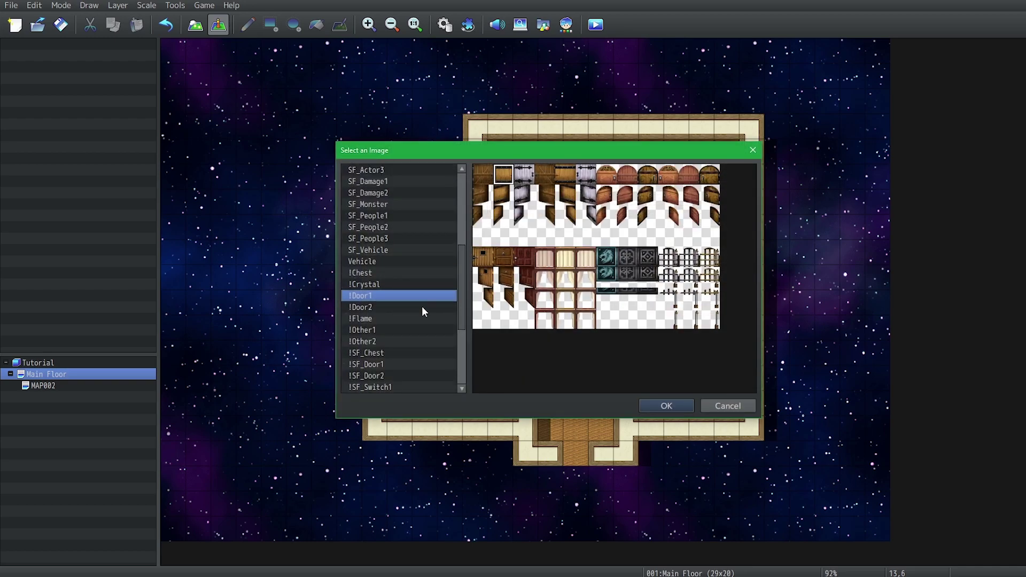
{"action": "scroll", "coordinate": [422, 312], "scroll_direction": "down", "scroll_amount": 1}
{"action": "double_click", "coordinate": [527, 253]}
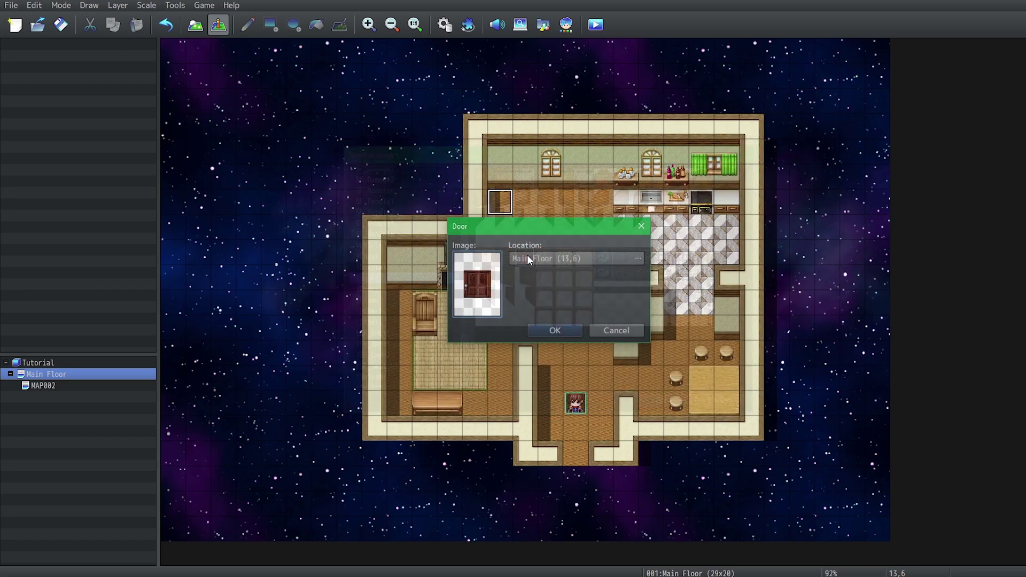
{"action": "left_click", "coordinate": [550, 332]}
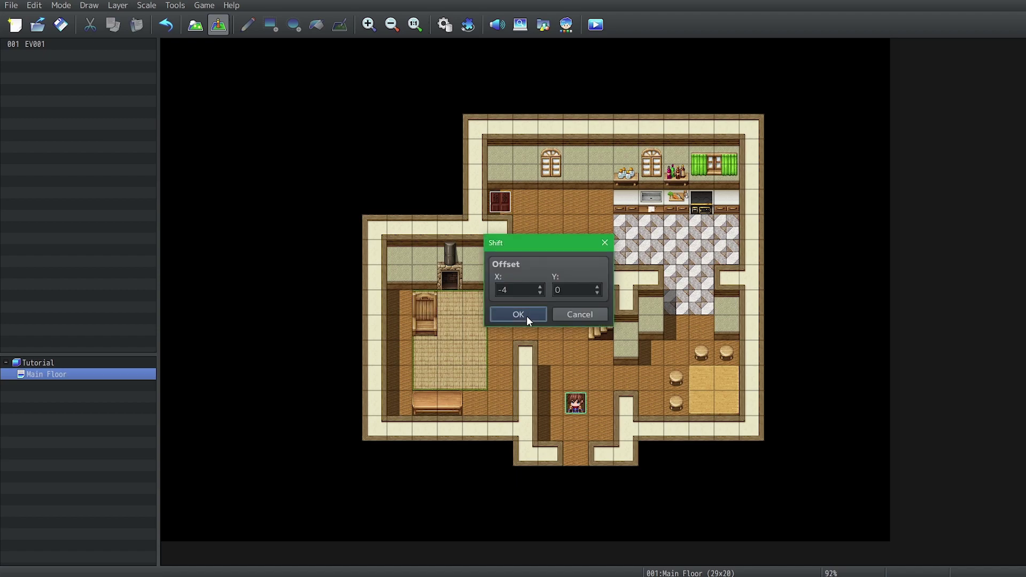
Step: Apply the four-tile leftward shift and walk the party north and south in the playtest
{"action": "left_click", "coordinate": [527, 316]}
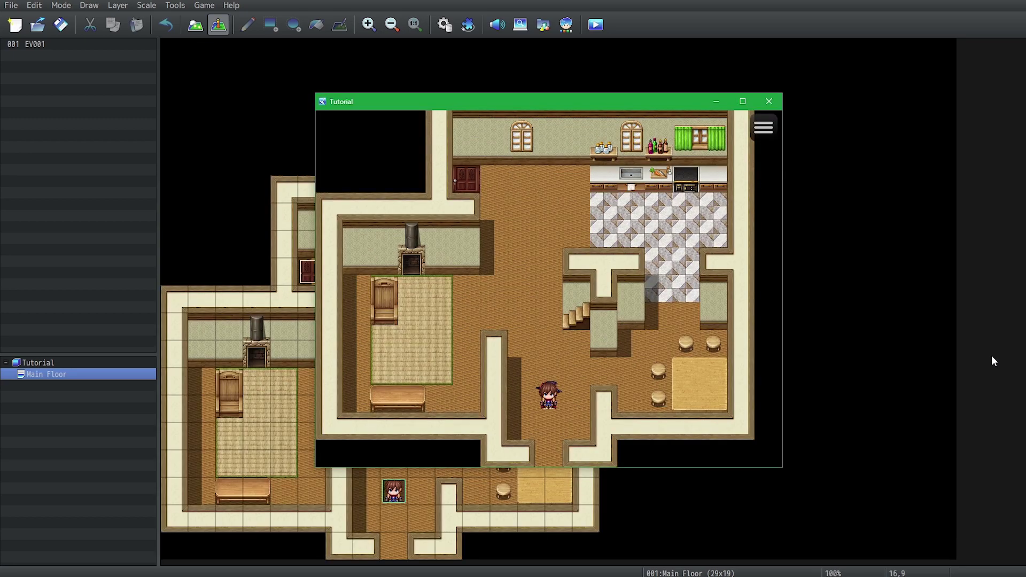
{"action": "key", "text": "Up"}
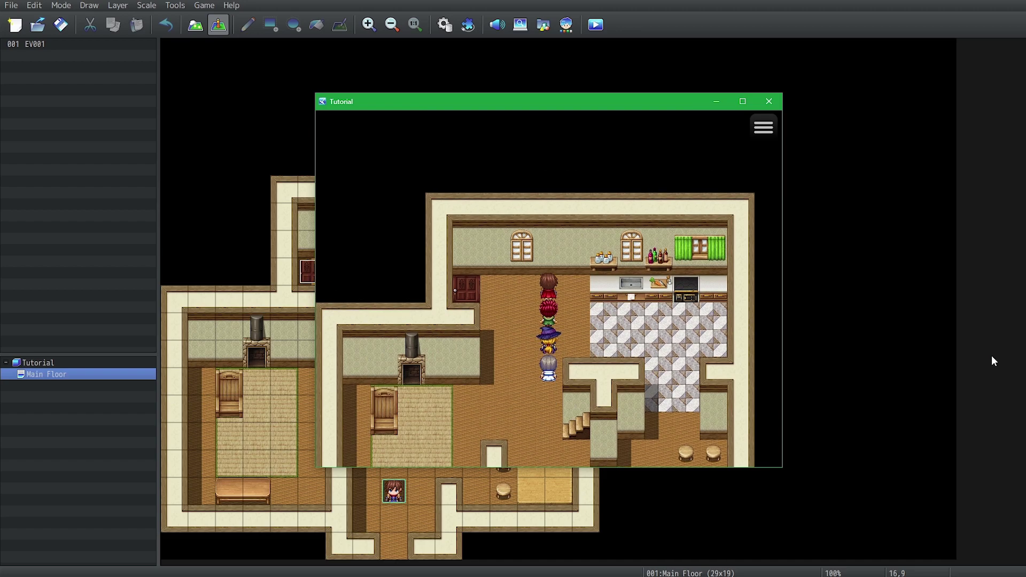
{"action": "key", "text": "Down"}
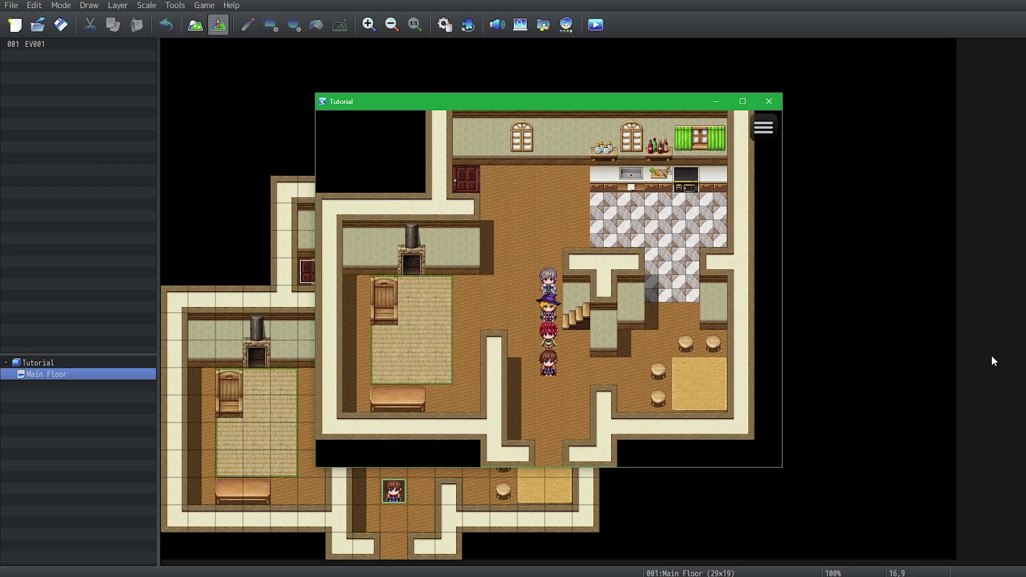
{"action": "key", "text": "Down"}
{"action": "key", "text": "Up"}
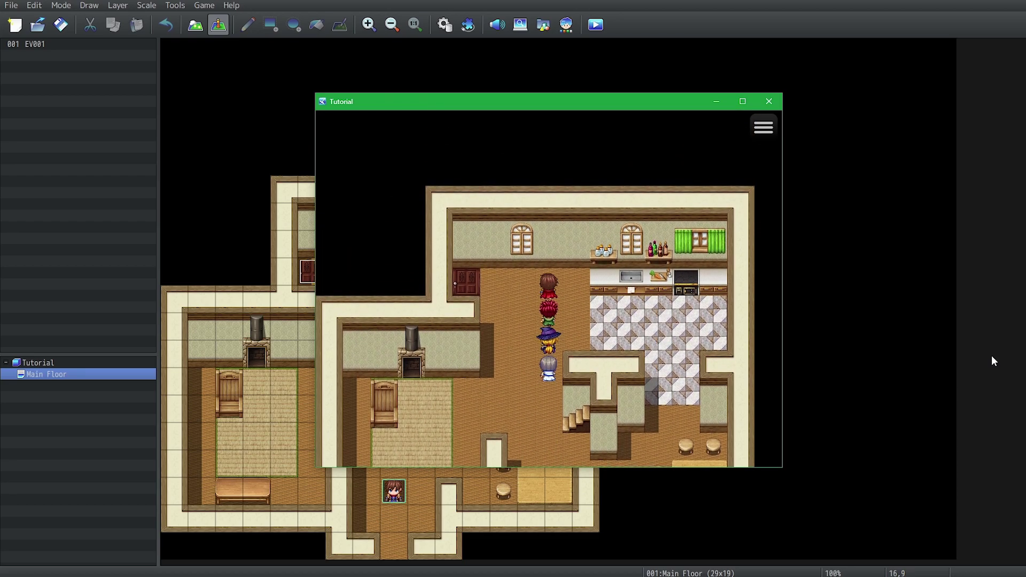
{"action": "key", "text": "Down"}
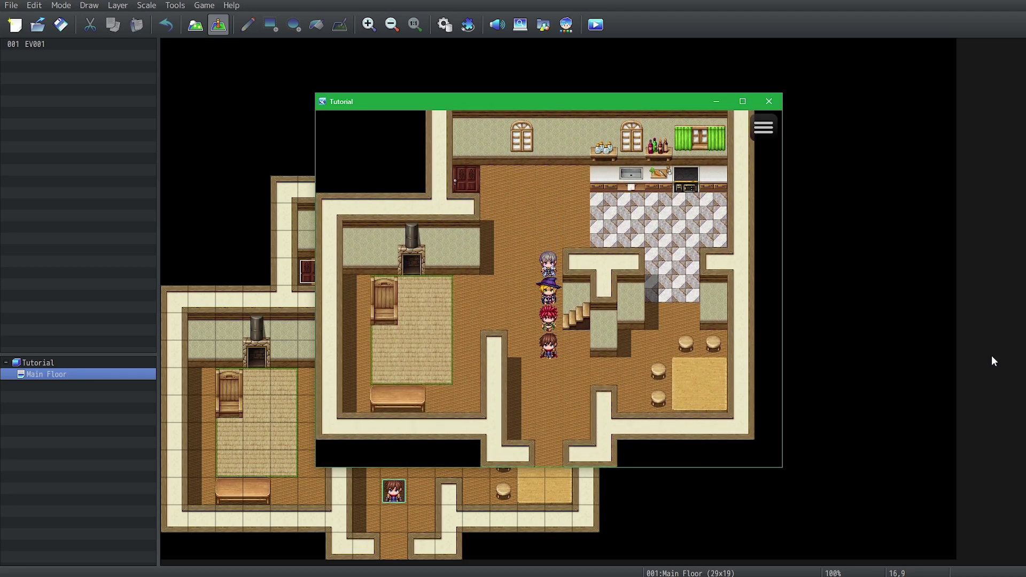
Step: Walk the party across the living area, rug and kitchen, then close the playtest
{"action": "key", "text": "Left"}
{"action": "key", "text": "Up"}
{"action": "key", "text": "Up"}
{"action": "key", "text": "Left"}
{"action": "key", "text": "Down"}
{"action": "key", "text": "Down"}
{"action": "key", "text": "Right"}
{"action": "key", "text": "Up"}
{"action": "key", "text": "Down"}
{"action": "key", "text": "Left"}
{"action": "key", "text": "Right"}
{"action": "key", "text": "Up"}
{"action": "key", "text": "Right"}
{"action": "key", "text": "Up"}
{"action": "key", "text": "Up"}
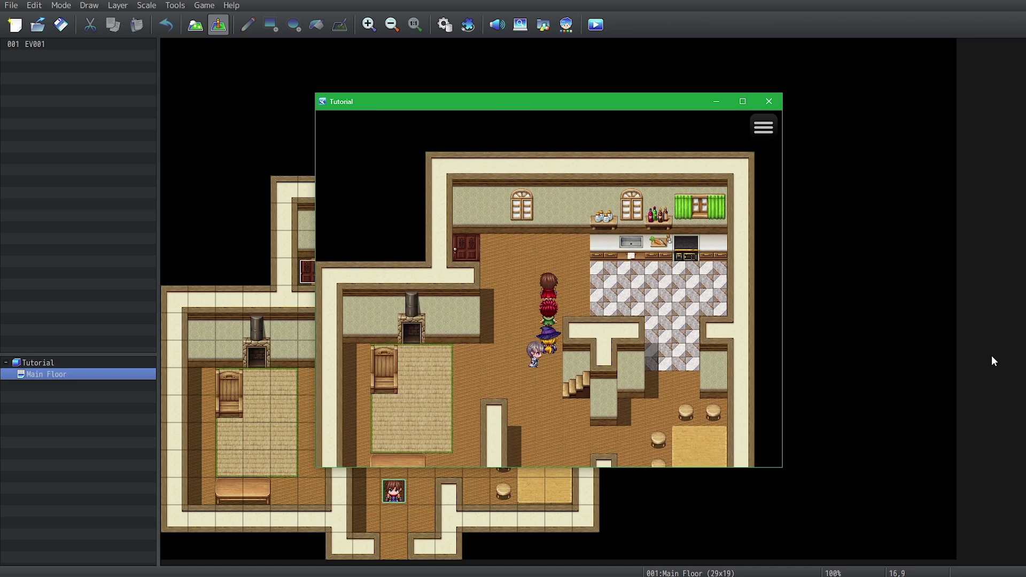
{"action": "key", "text": "Right"}
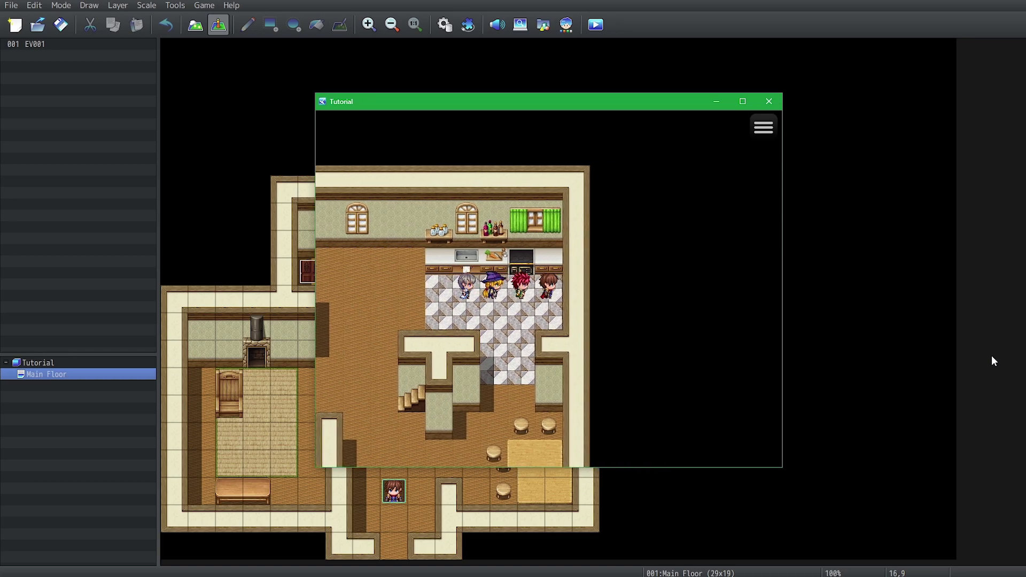
{"action": "key", "text": "Up"}
{"action": "key", "text": "alt+F4"}
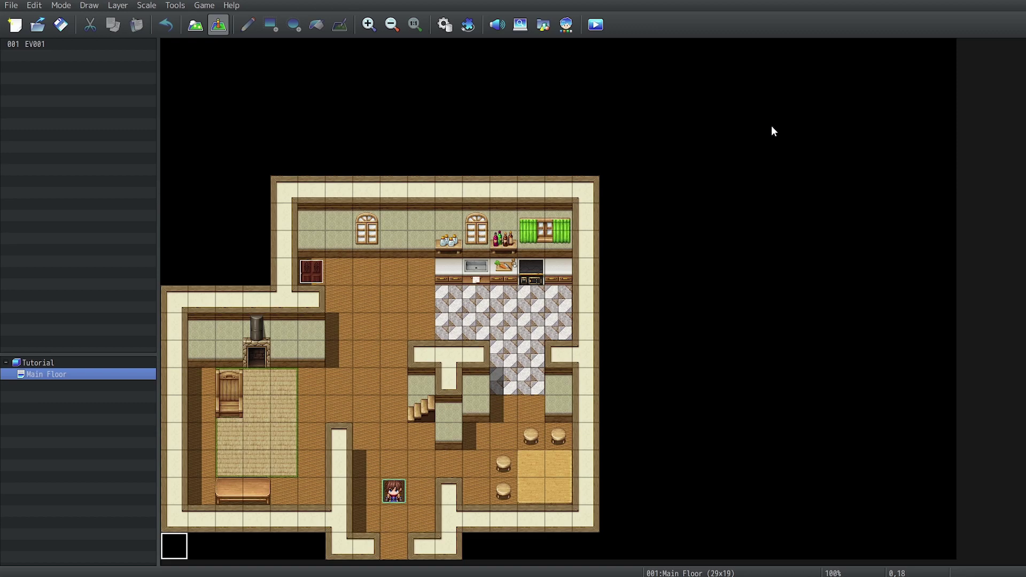
Step: Set Main Floor's map height to 24 in Map Properties
{"action": "left_click", "coordinate": [641, 279]}
{"action": "double_click", "coordinate": [84, 379]}
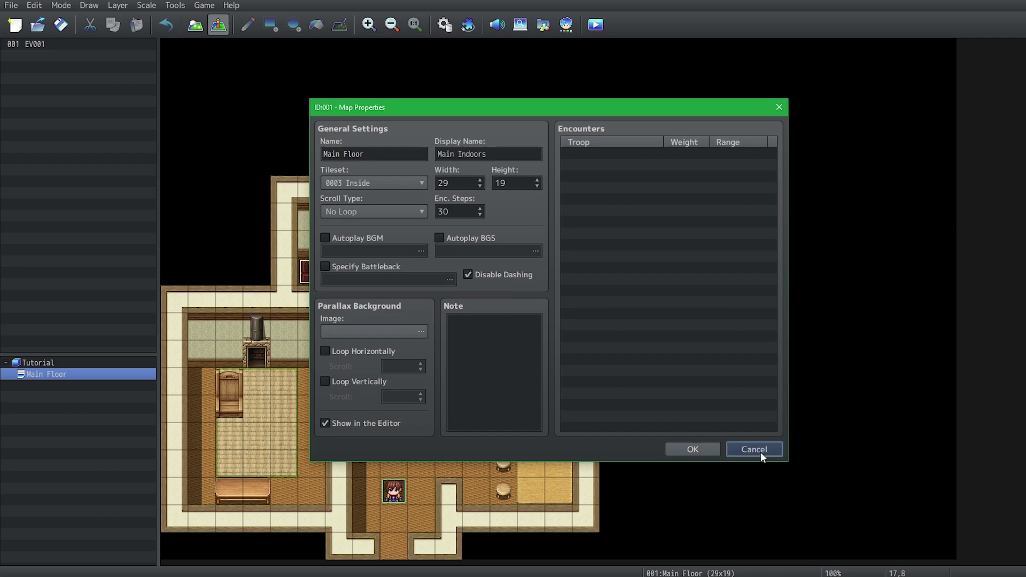
{"action": "left_click", "coordinate": [761, 452]}
{"action": "double_click", "coordinate": [121, 375]}
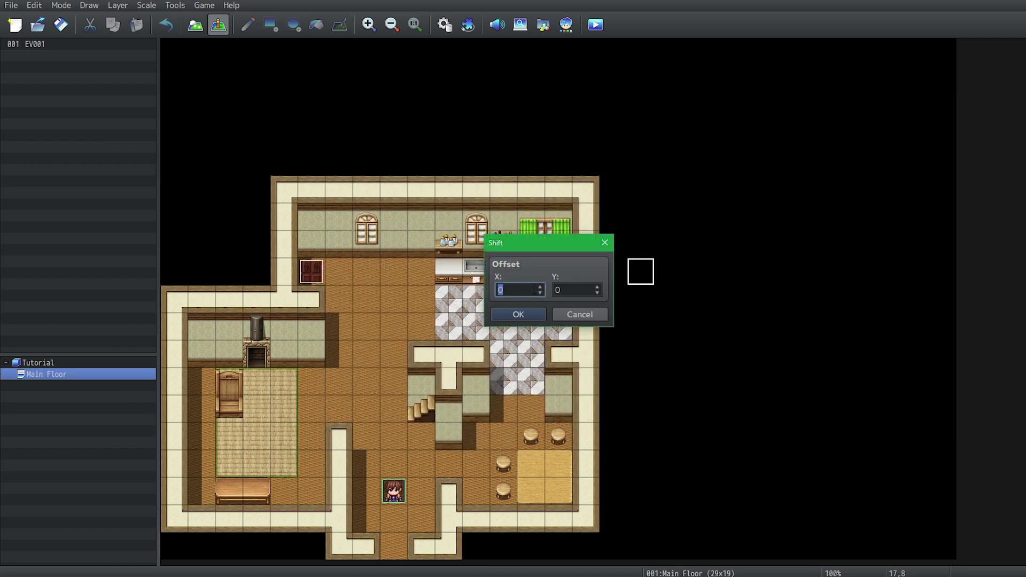
{"action": "scroll", "coordinate": [531, 185], "scroll_direction": "up", "scroll_amount": 2}
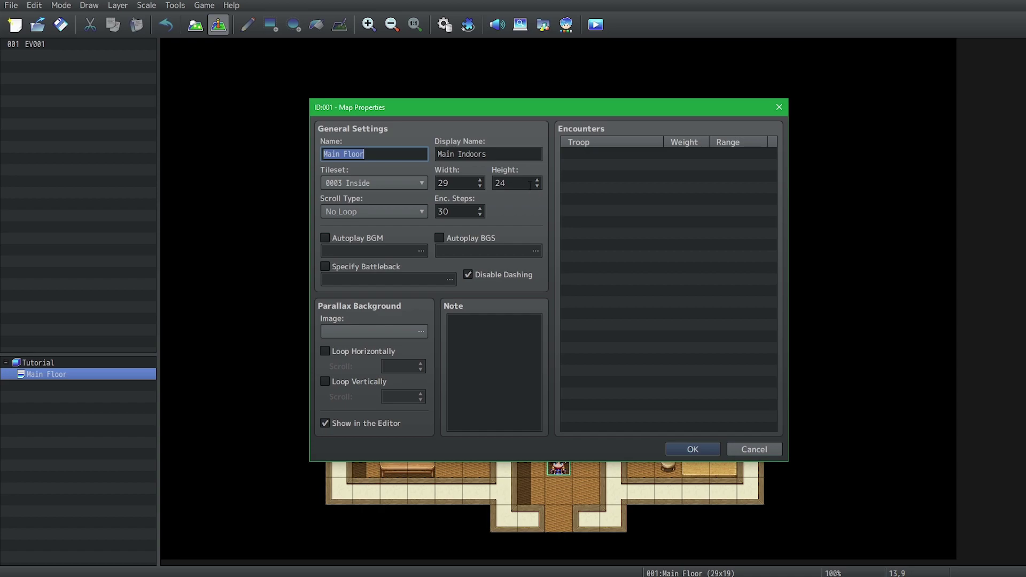
{"action": "key", "text": "Return"}
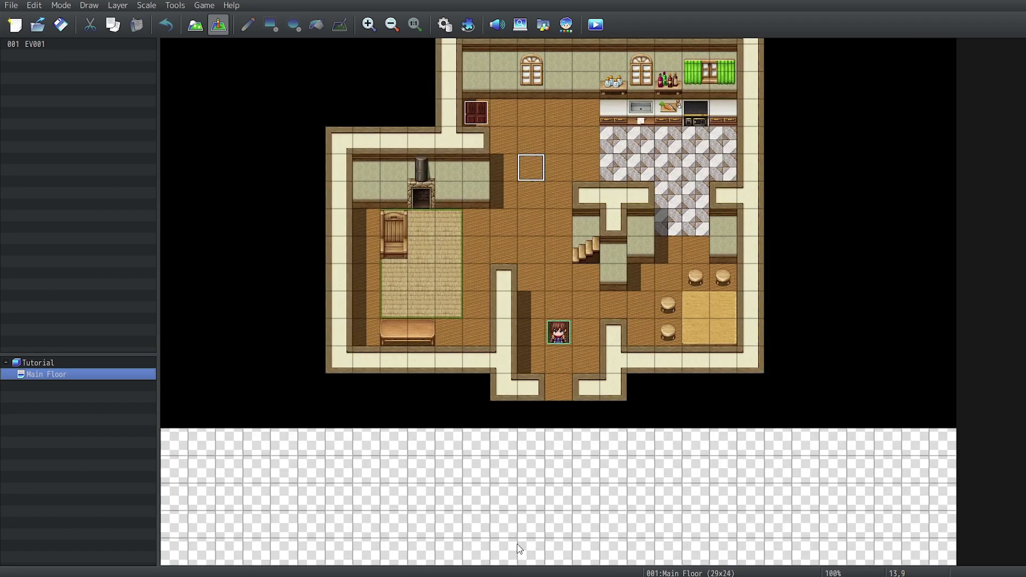
Step: Reopen the map properties, try smaller heights, and cancel without changes
{"action": "key", "text": "space"}
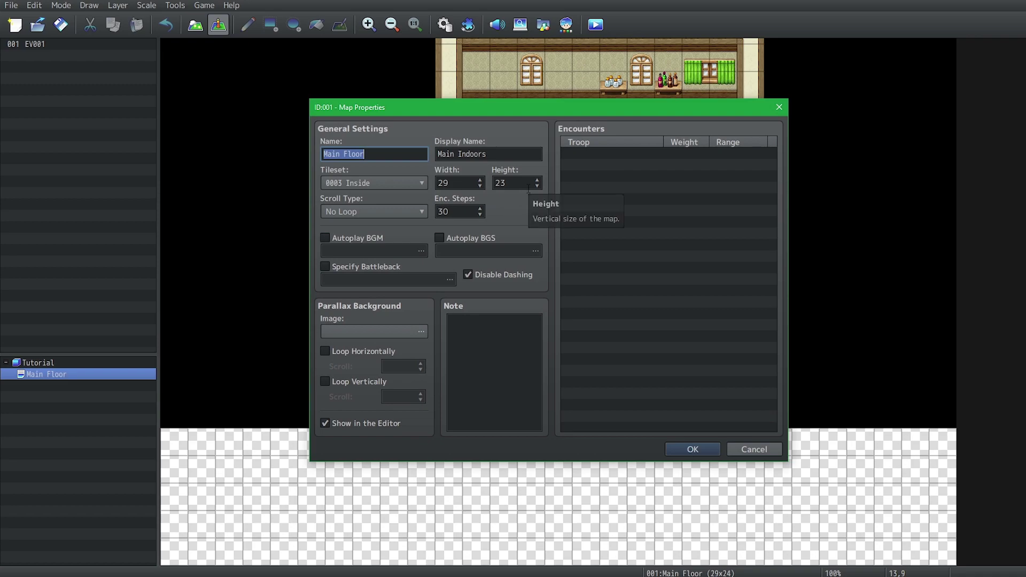
{"action": "scroll", "coordinate": [528, 189], "scroll_direction": "down", "scroll_amount": 5}
{"action": "scroll", "coordinate": [528, 189], "scroll_direction": "down", "scroll_amount": 1}
{"action": "left_click_drag", "start_coordinate": [575, 137], "coordinate": [1025, 224]}
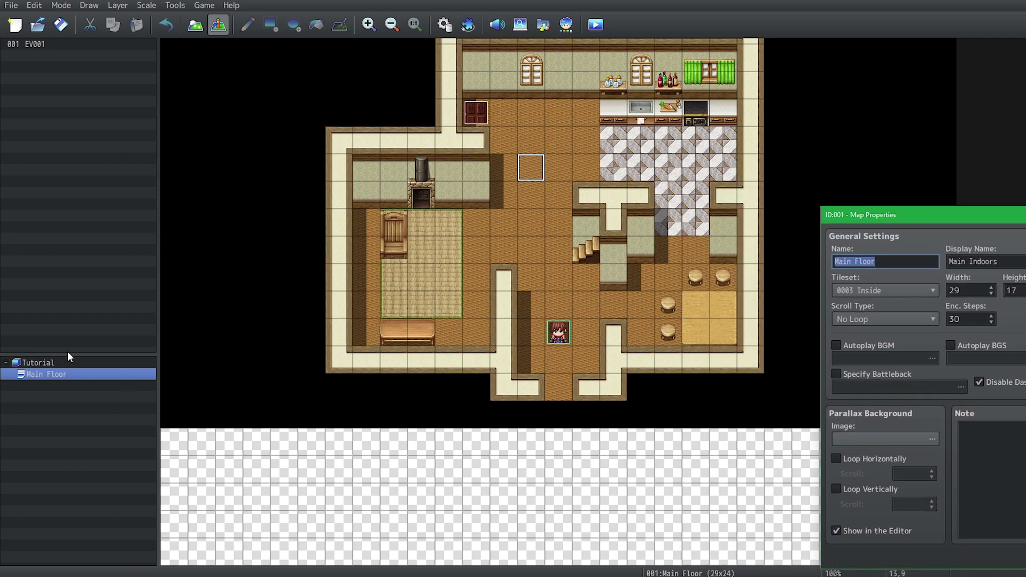
{"action": "left_click_drag", "start_coordinate": [1012, 223], "coordinate": [701, 131]}
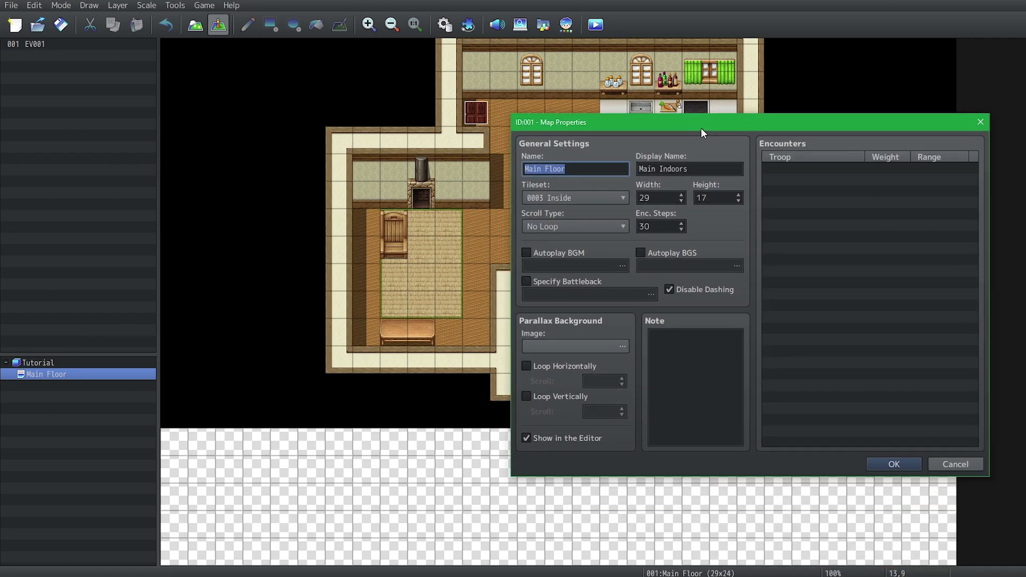
{"action": "left_click", "coordinate": [948, 463]}
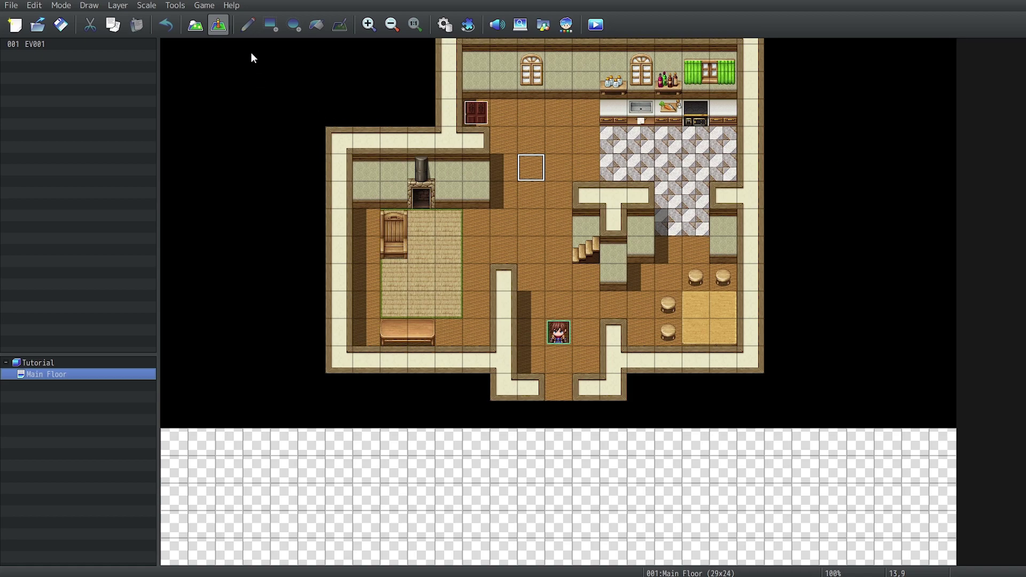
Step: Flood-fill the empty lower area with the black tile and return to Event mode
{"action": "left_click", "coordinate": [195, 24]}
{"action": "left_click", "coordinate": [11, 268]}
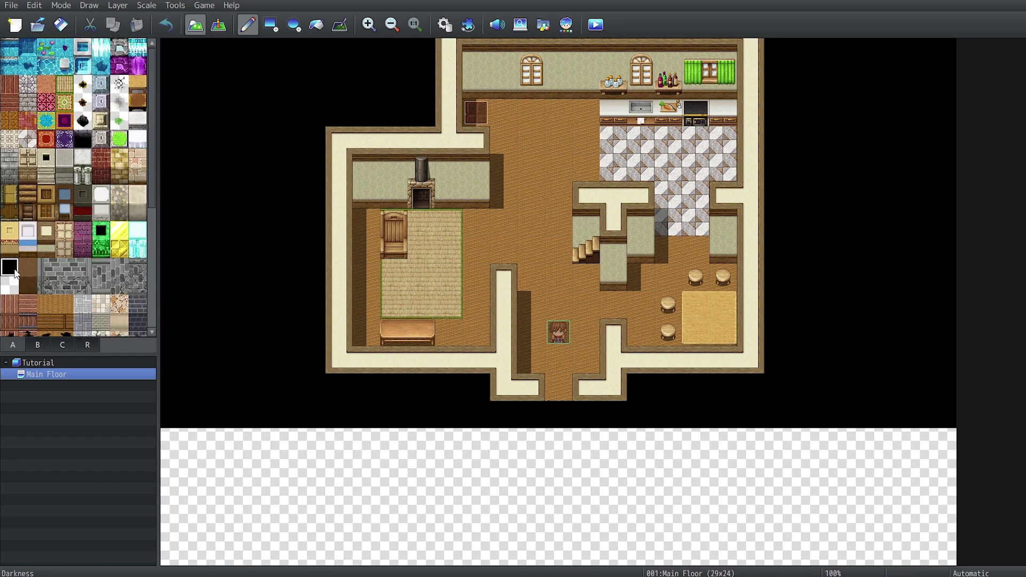
{"action": "left_click", "coordinate": [317, 24]}
{"action": "left_click", "coordinate": [394, 470]}
{"action": "left_click", "coordinate": [219, 24]}
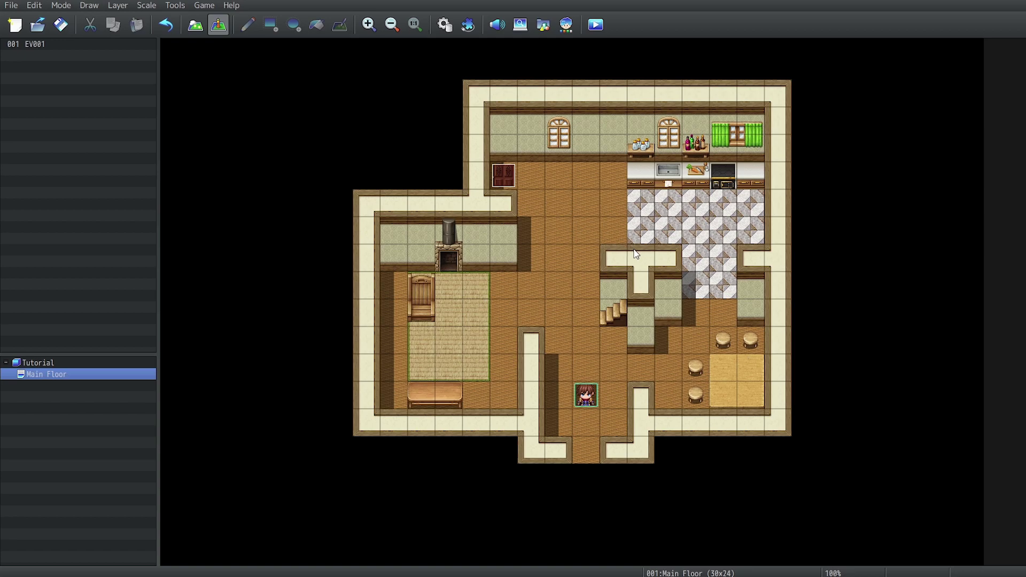
Step: Playtest with Ctrl+R, walking into the kitchen and back, then close the game
{"action": "key", "text": "ctrl+r"}
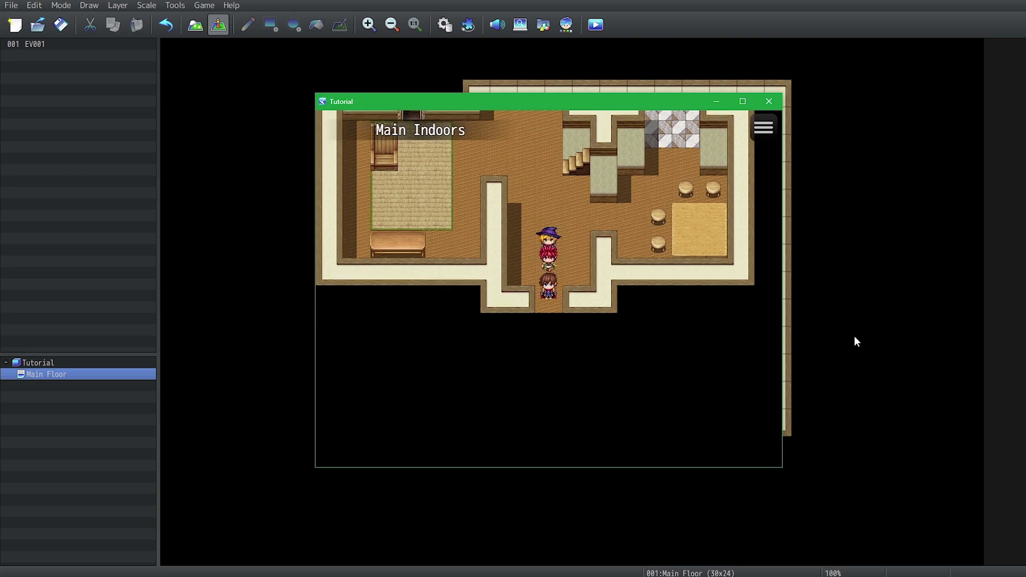
{"action": "key", "text": "Right"}
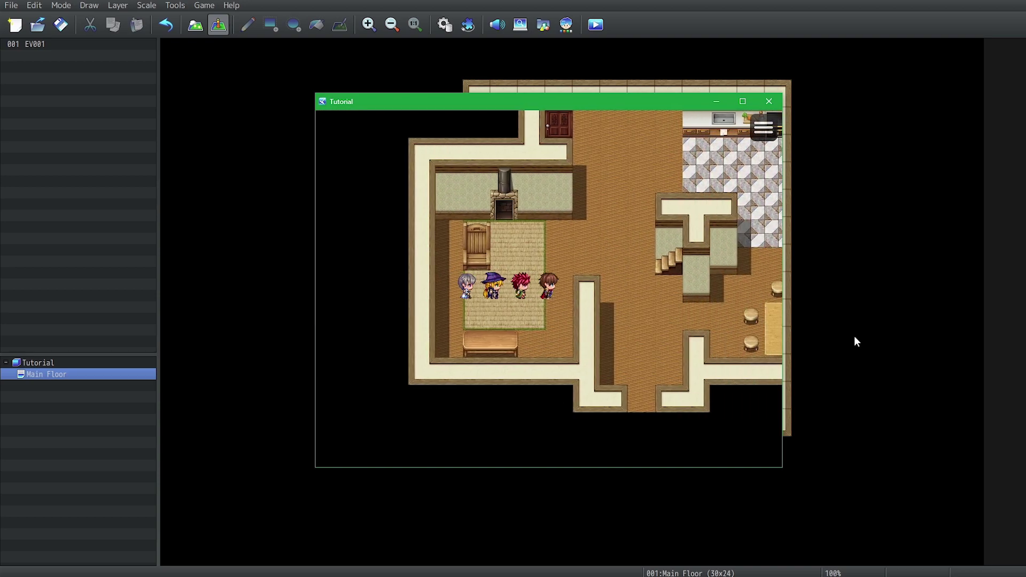
{"action": "key", "text": "Up"}
{"action": "key", "text": "Up"}
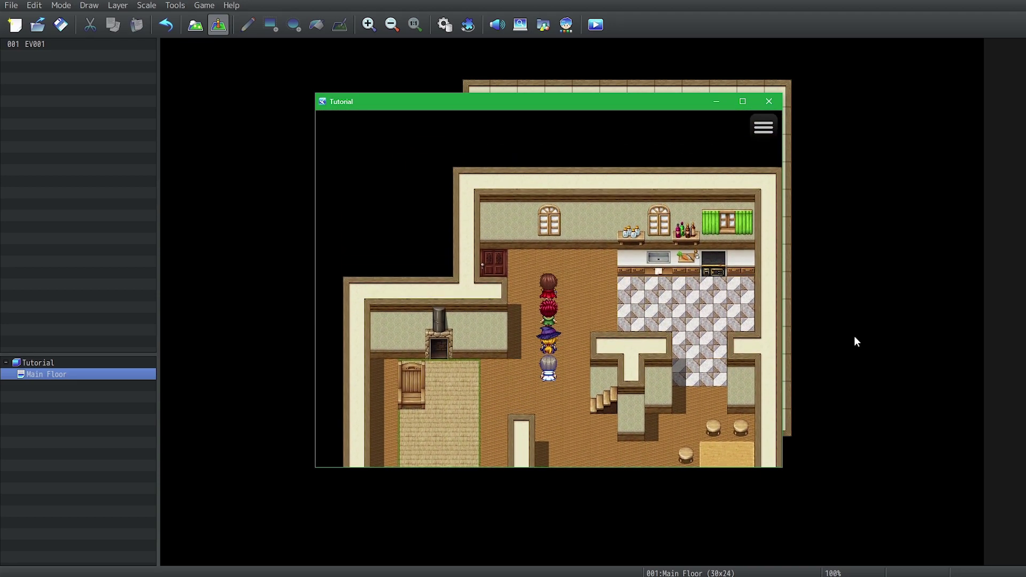
{"action": "key", "text": "Right"}
{"action": "key", "text": "Right"}
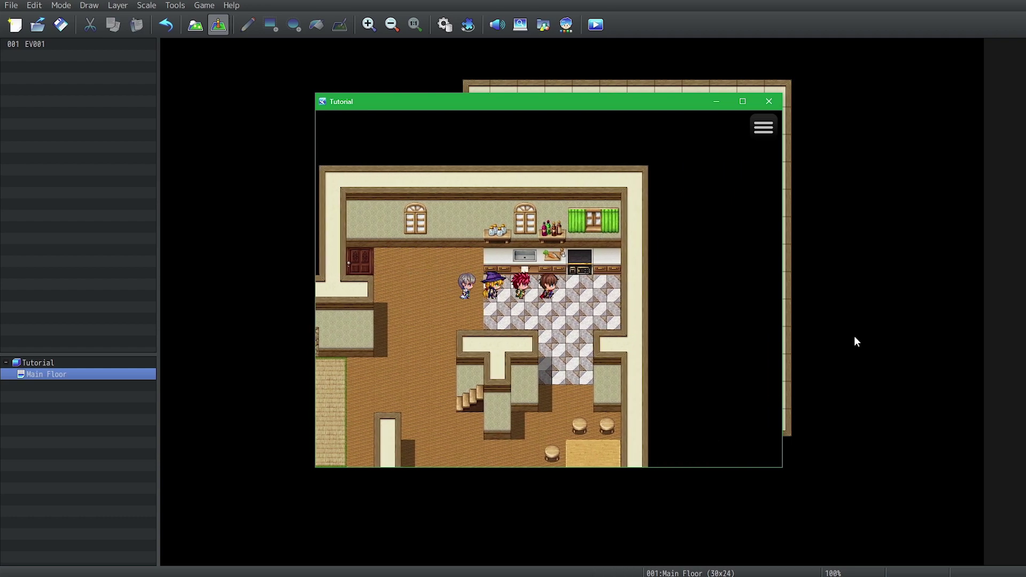
{"action": "key", "text": "Left"}
{"action": "key", "text": "Down"}
{"action": "key", "text": "Down"}
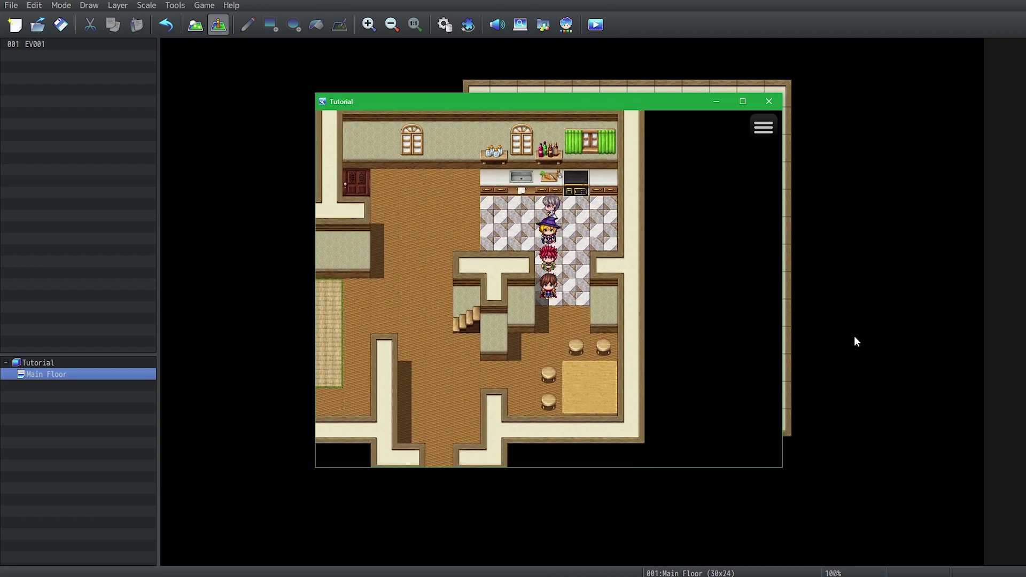
{"action": "key", "text": "alt+F4"}
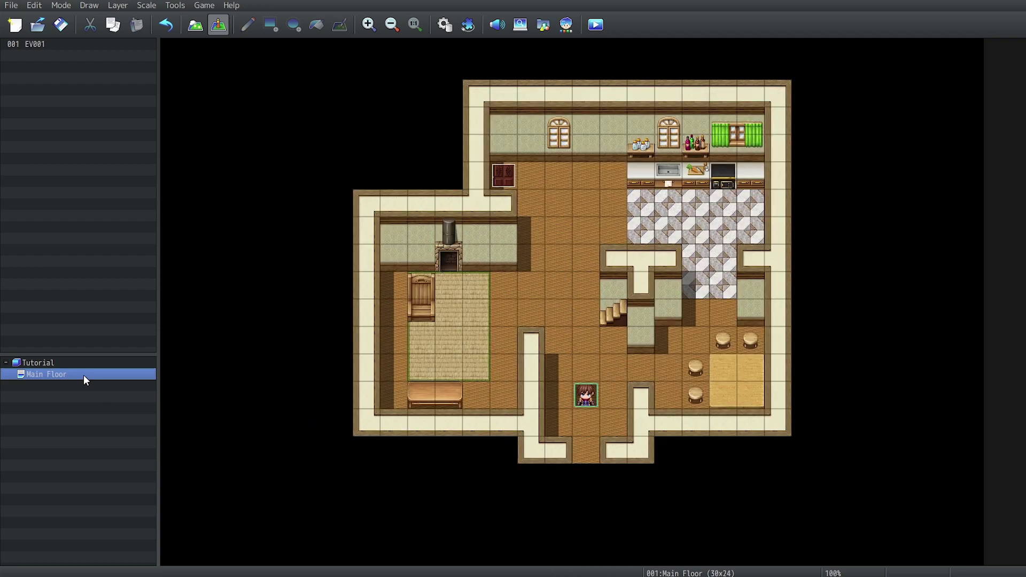
Step: Shift the map contents 13 tiles to the right along X
{"action": "key", "text": "ctrl+shift+s"}
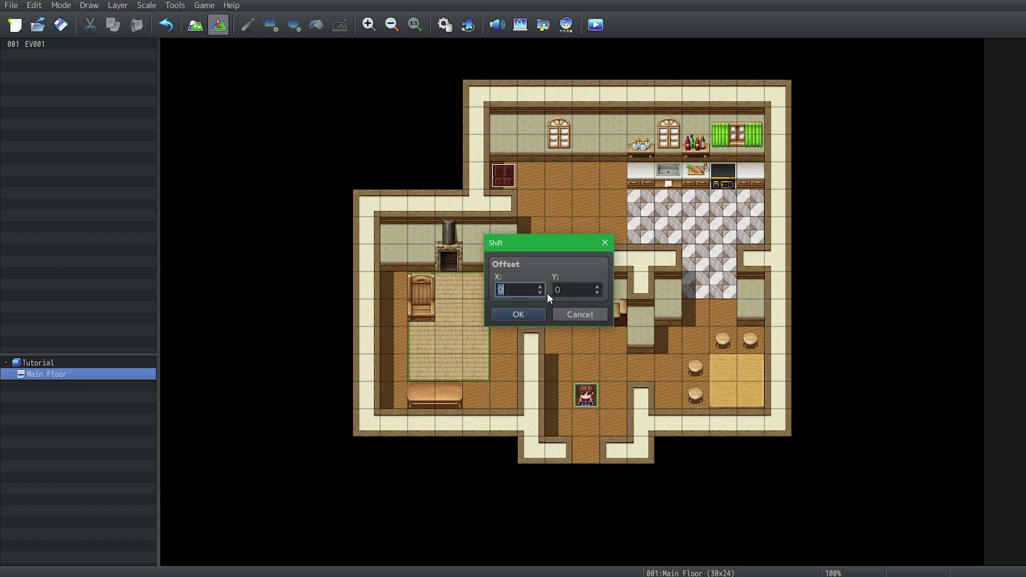
{"action": "scroll", "coordinate": [541, 287], "scroll_direction": "up", "scroll_amount": 8}
{"action": "scroll", "coordinate": [541, 287], "scroll_direction": "up", "scroll_amount": 5}
{"action": "left_click", "coordinate": [517, 315]}
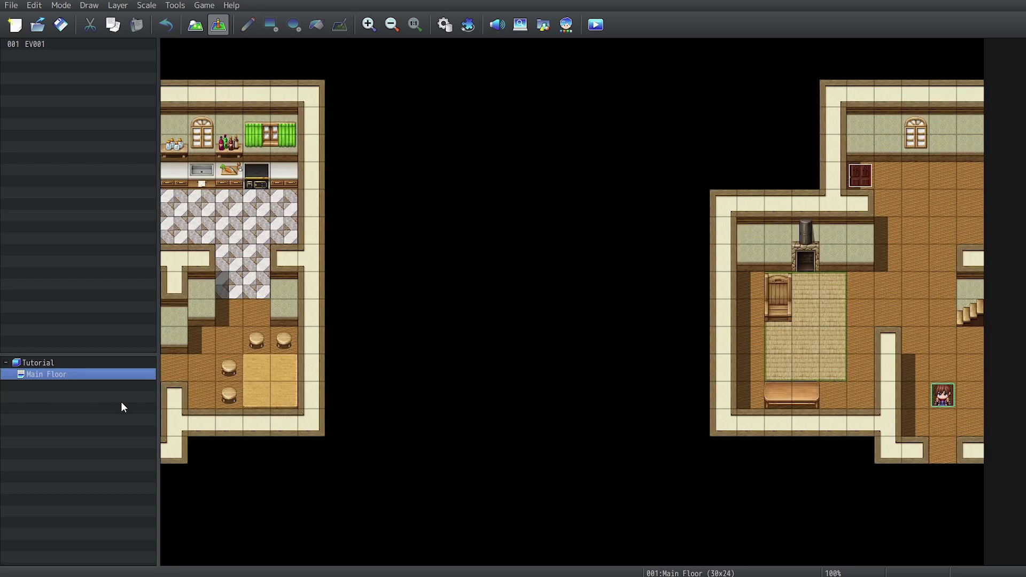
Step: Shift the map by 19 tiles so the rooms rejoin, then 1 tile back left
{"action": "key", "text": "ctrl+shift+s"}
{"action": "type", "text": "19"}
{"action": "left_click", "coordinate": [518, 314]}
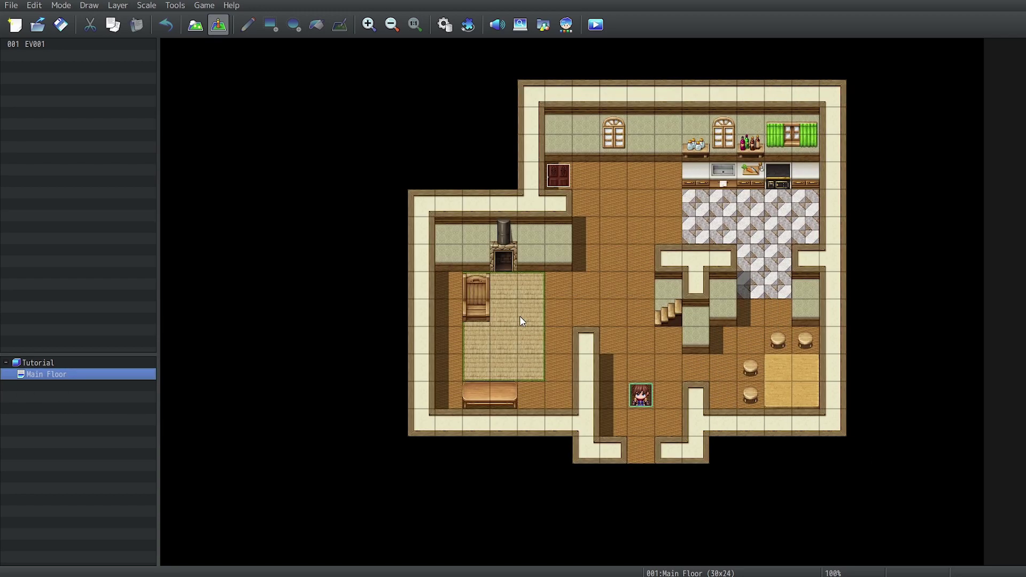
{"action": "key", "text": "ctrl+shift+s"}
{"action": "left_click", "coordinate": [518, 312]}
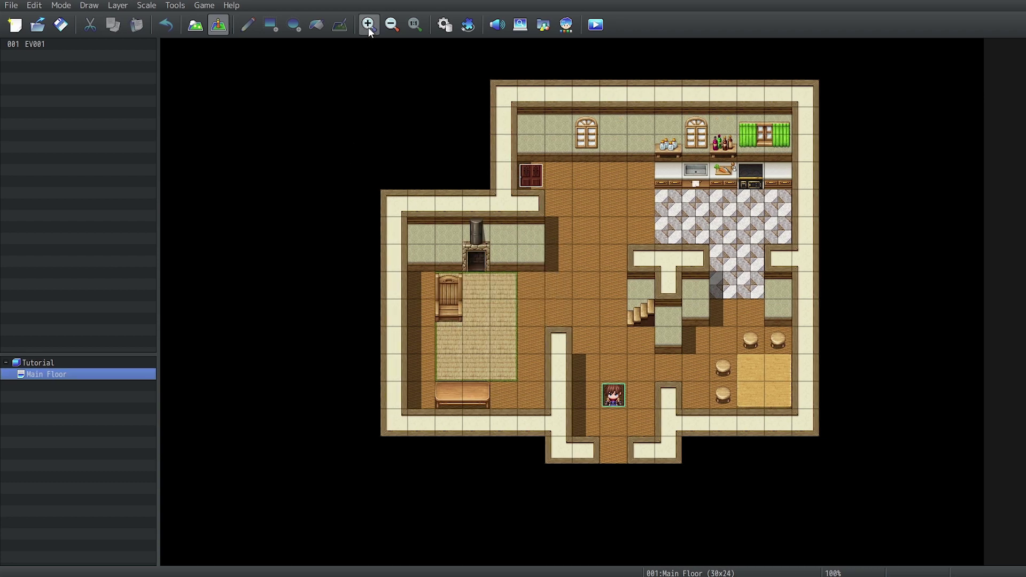
{"action": "left_click", "coordinate": [386, 24]}
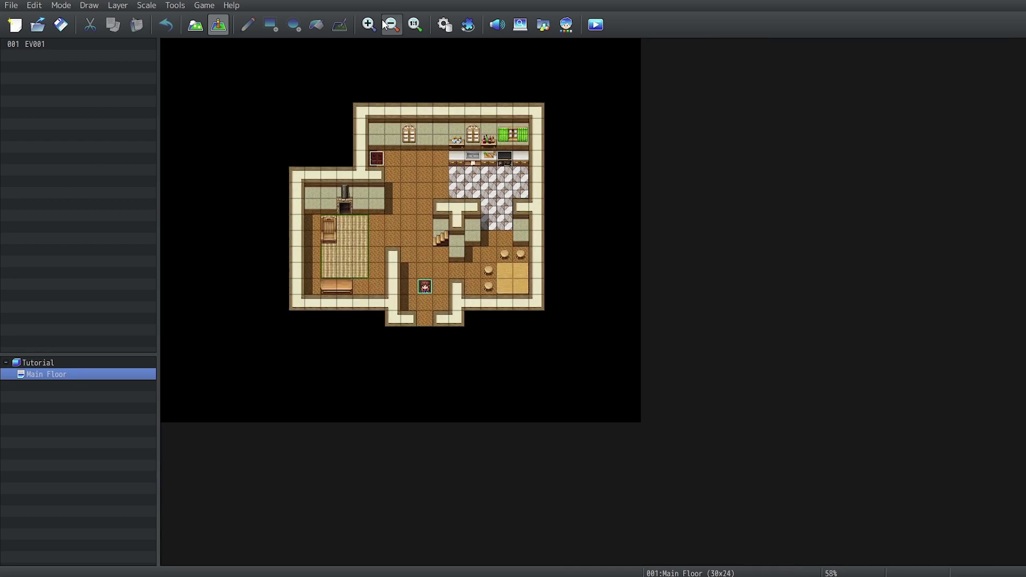
{"action": "left_click", "coordinate": [387, 24]}
{"action": "left_click", "coordinate": [388, 24]}
{"action": "left_click", "coordinate": [390, 24]}
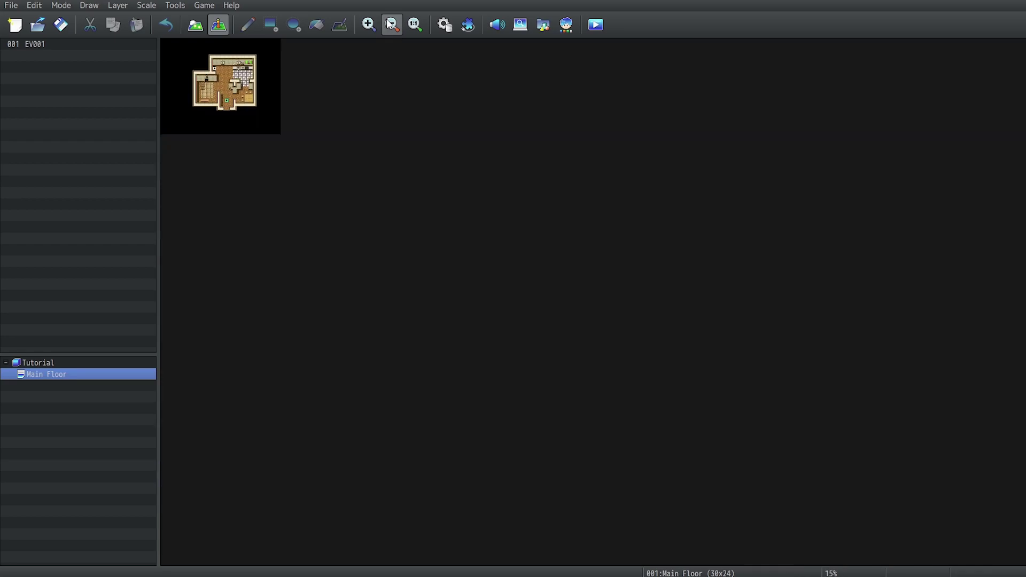
{"action": "left_click", "coordinate": [391, 24]}
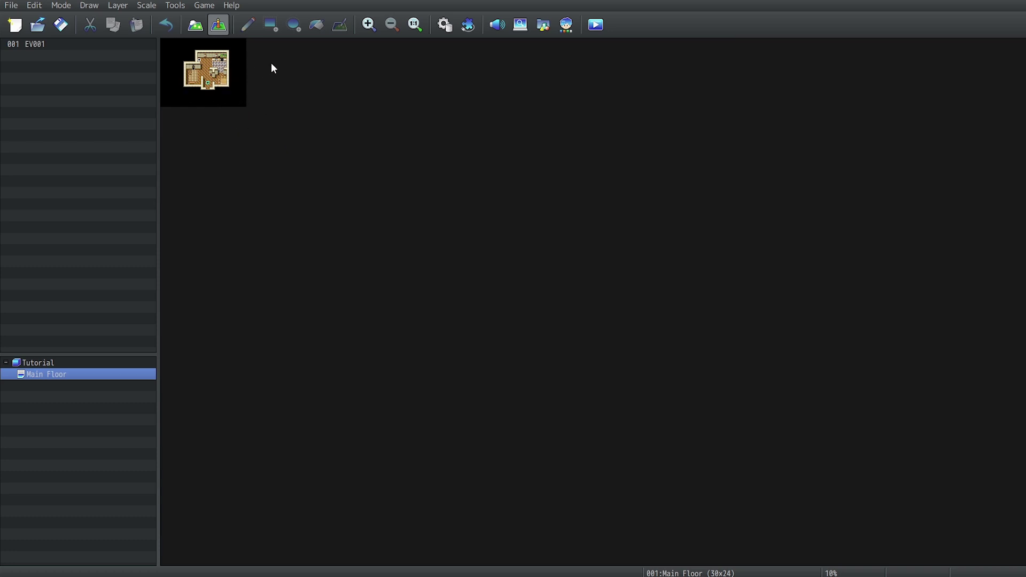
{"action": "left_click", "coordinate": [369, 25]}
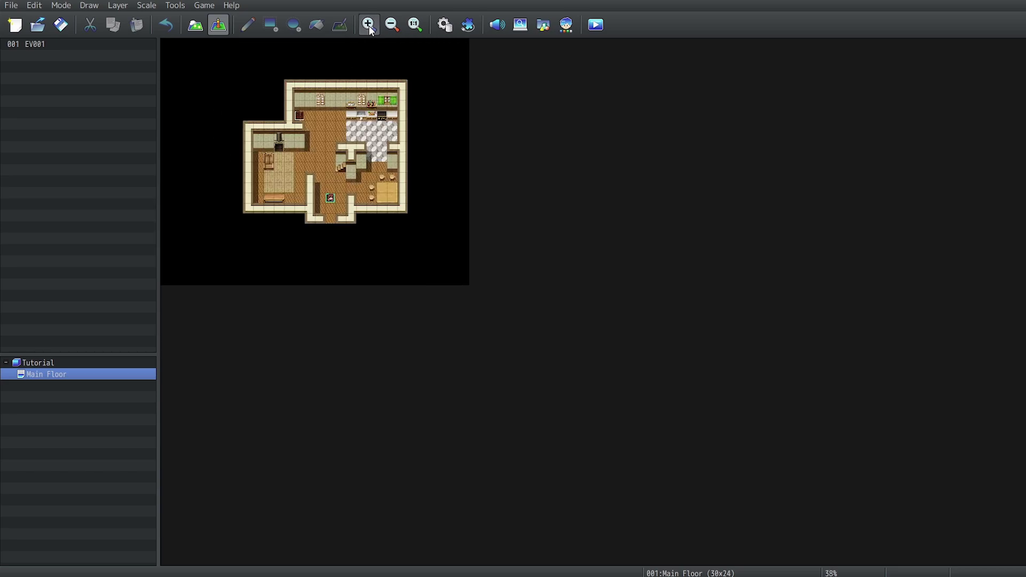
{"action": "left_click", "coordinate": [368, 25]}
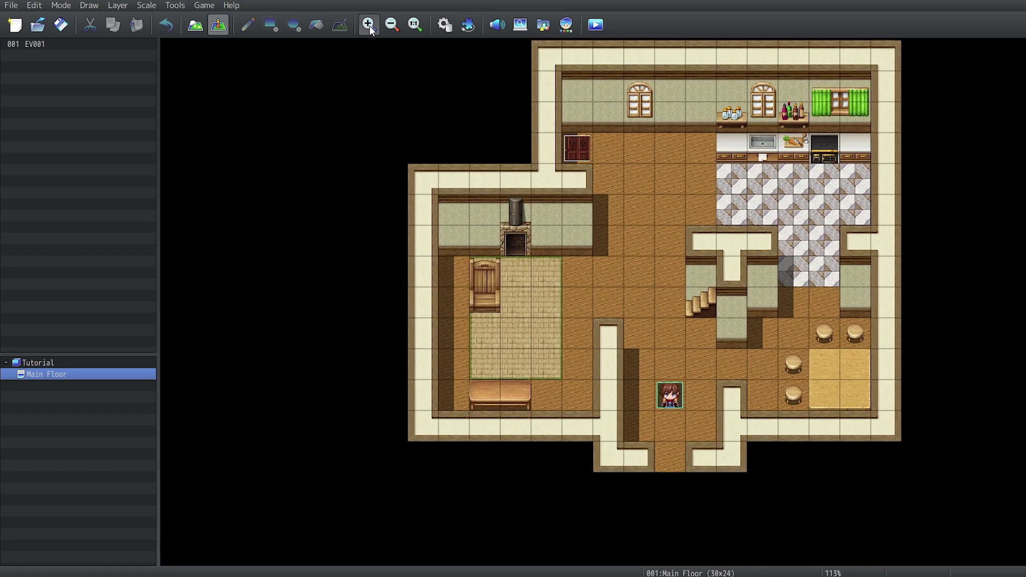
{"action": "left_click", "coordinate": [369, 25]}
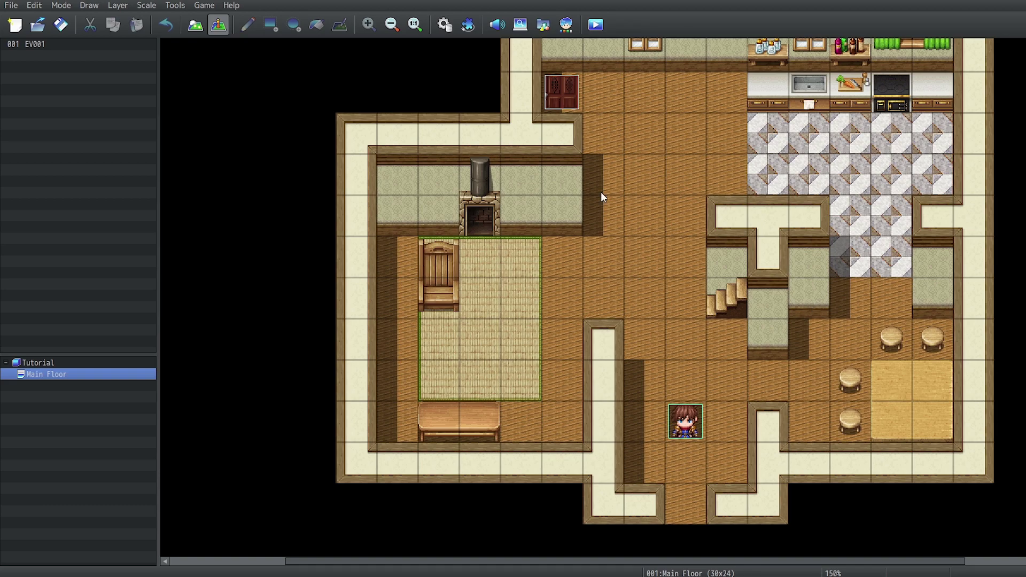
{"action": "right_click", "coordinate": [578, 144]}
{"action": "key", "text": "Escape"}
{"action": "left_click", "coordinate": [414, 31]}
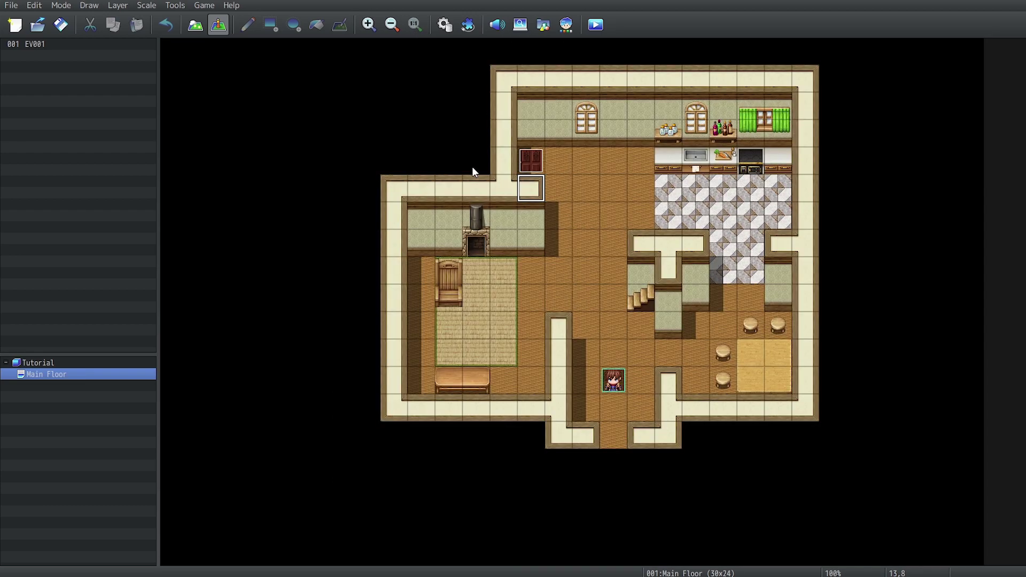